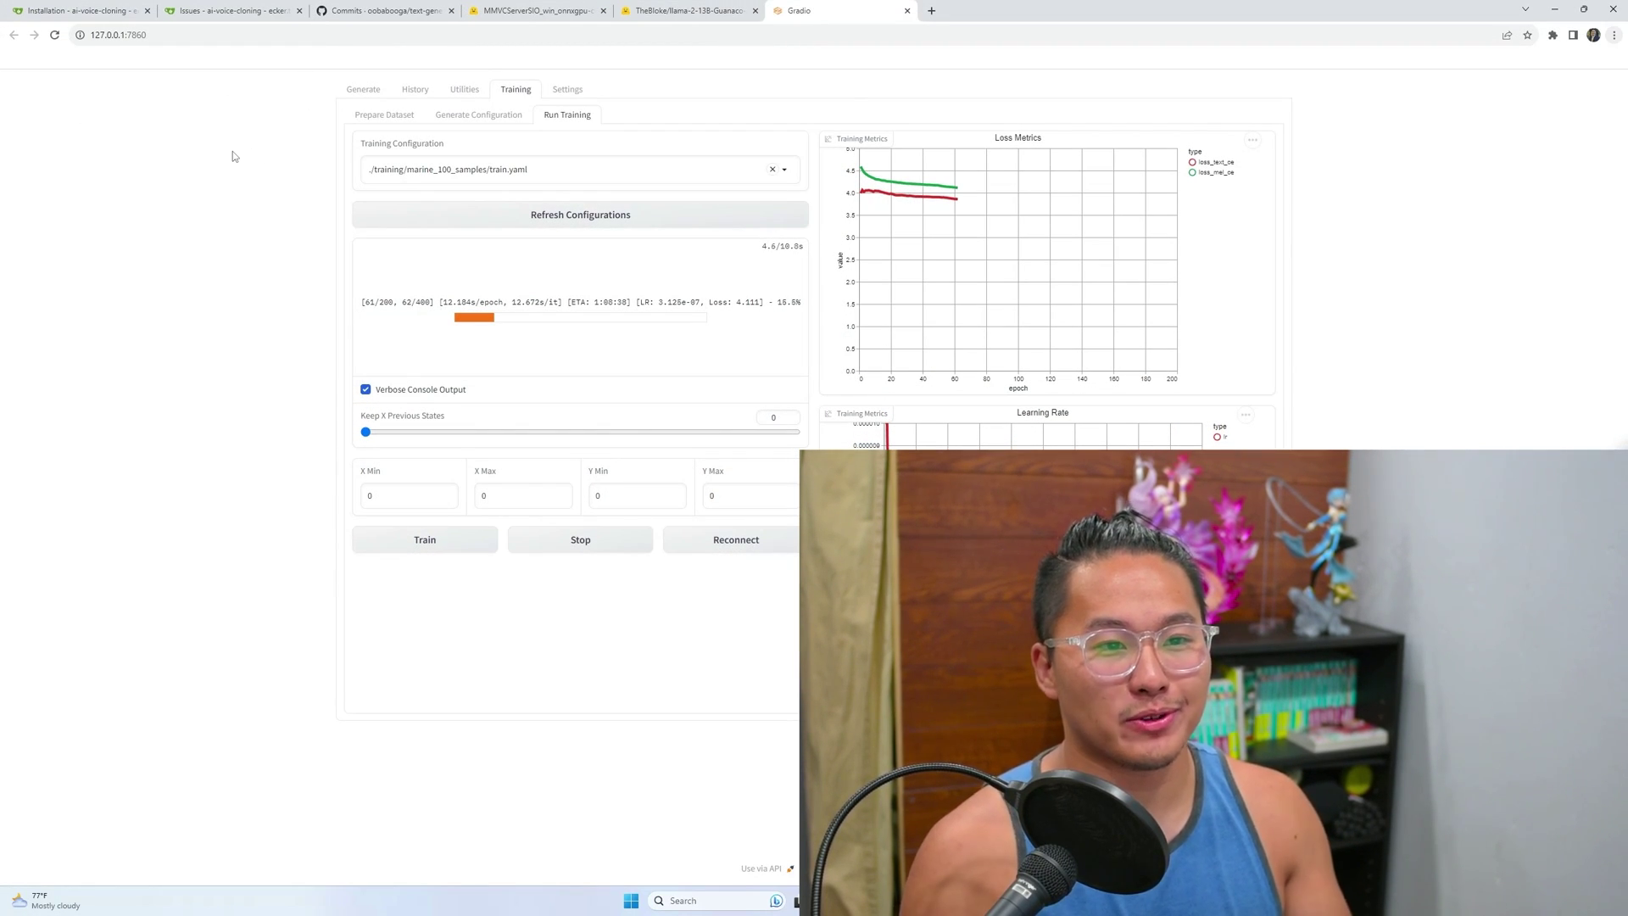
drag(329, 125, 560, 304)
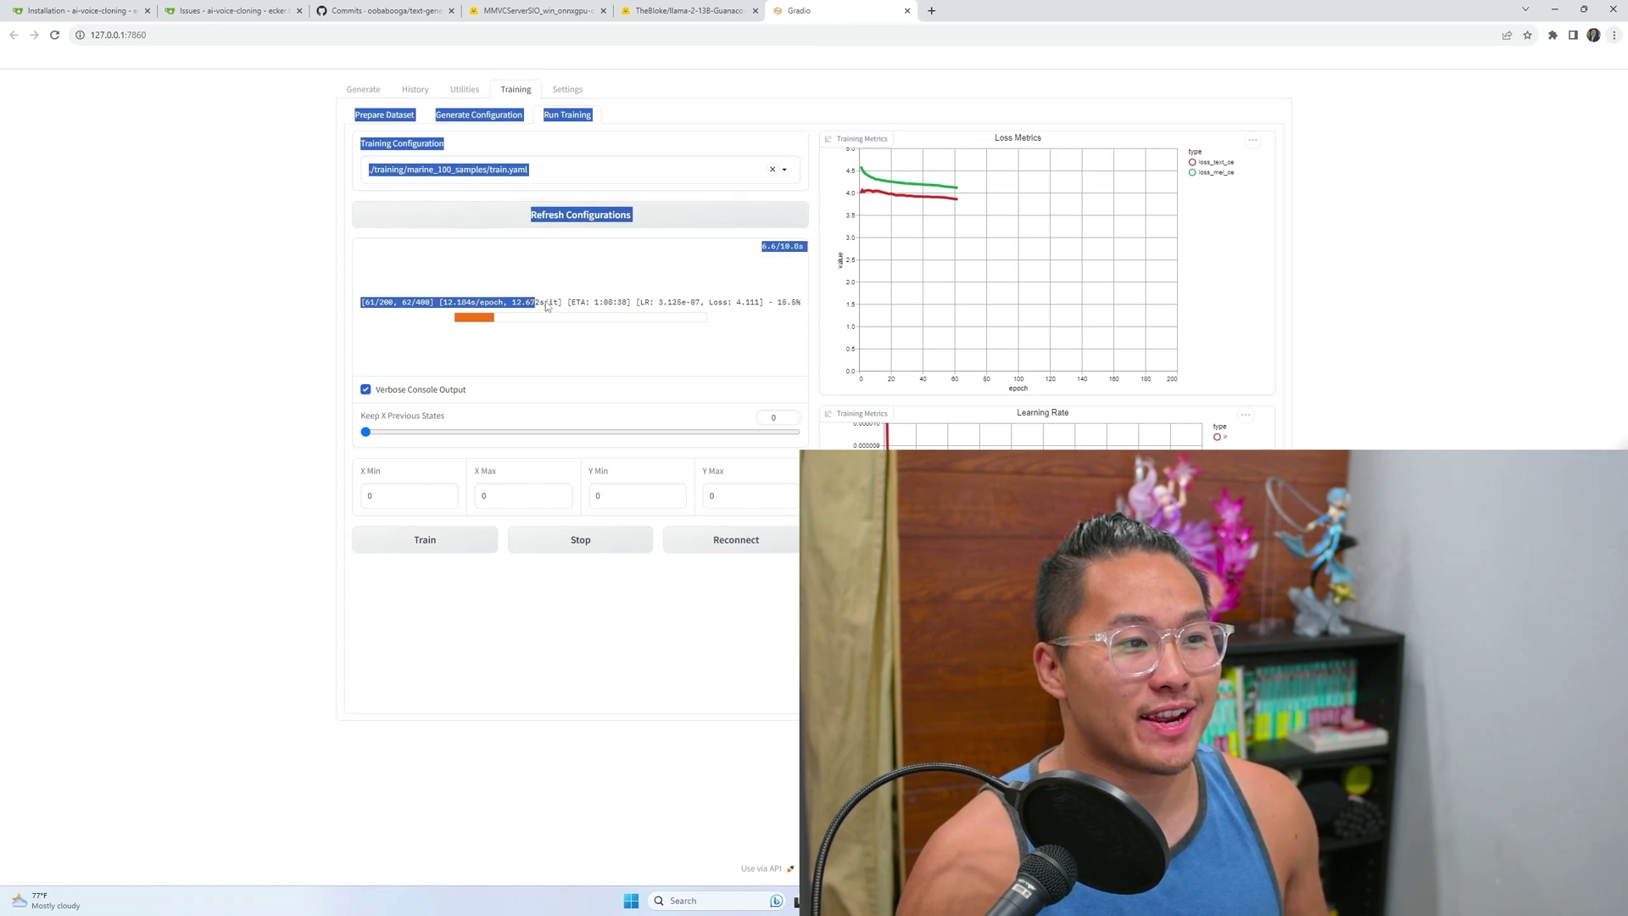
click(266, 210)
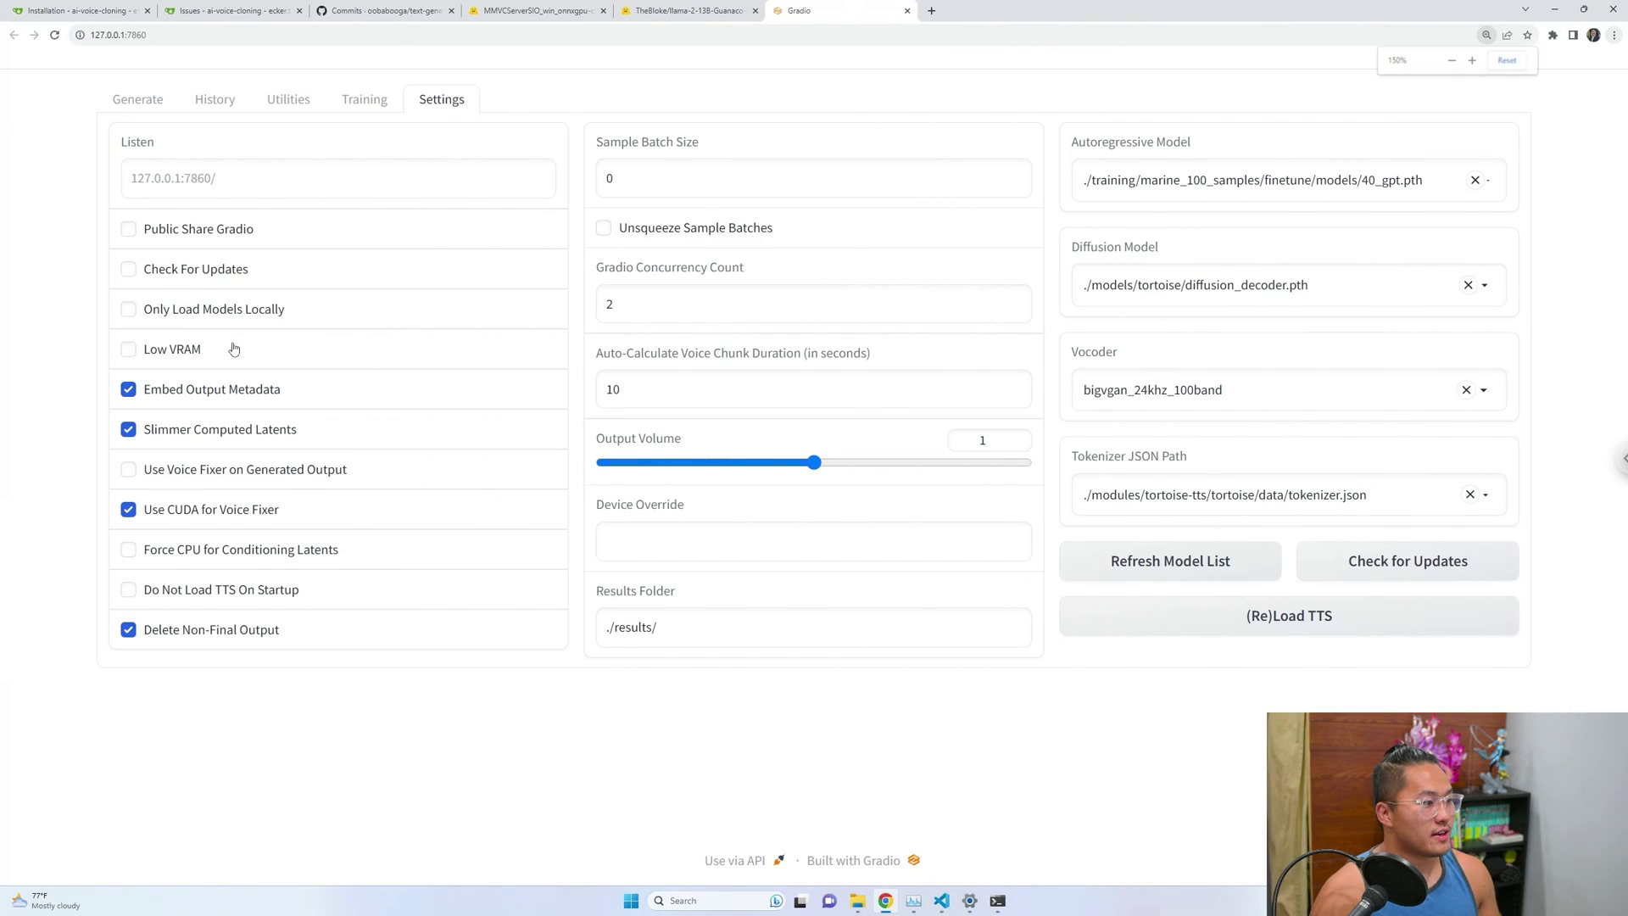
- Open the speech generation page and select marine_100_samples as the voice for the prompt "Hey how are you doing?"
click(137, 102)
click(130, 185)
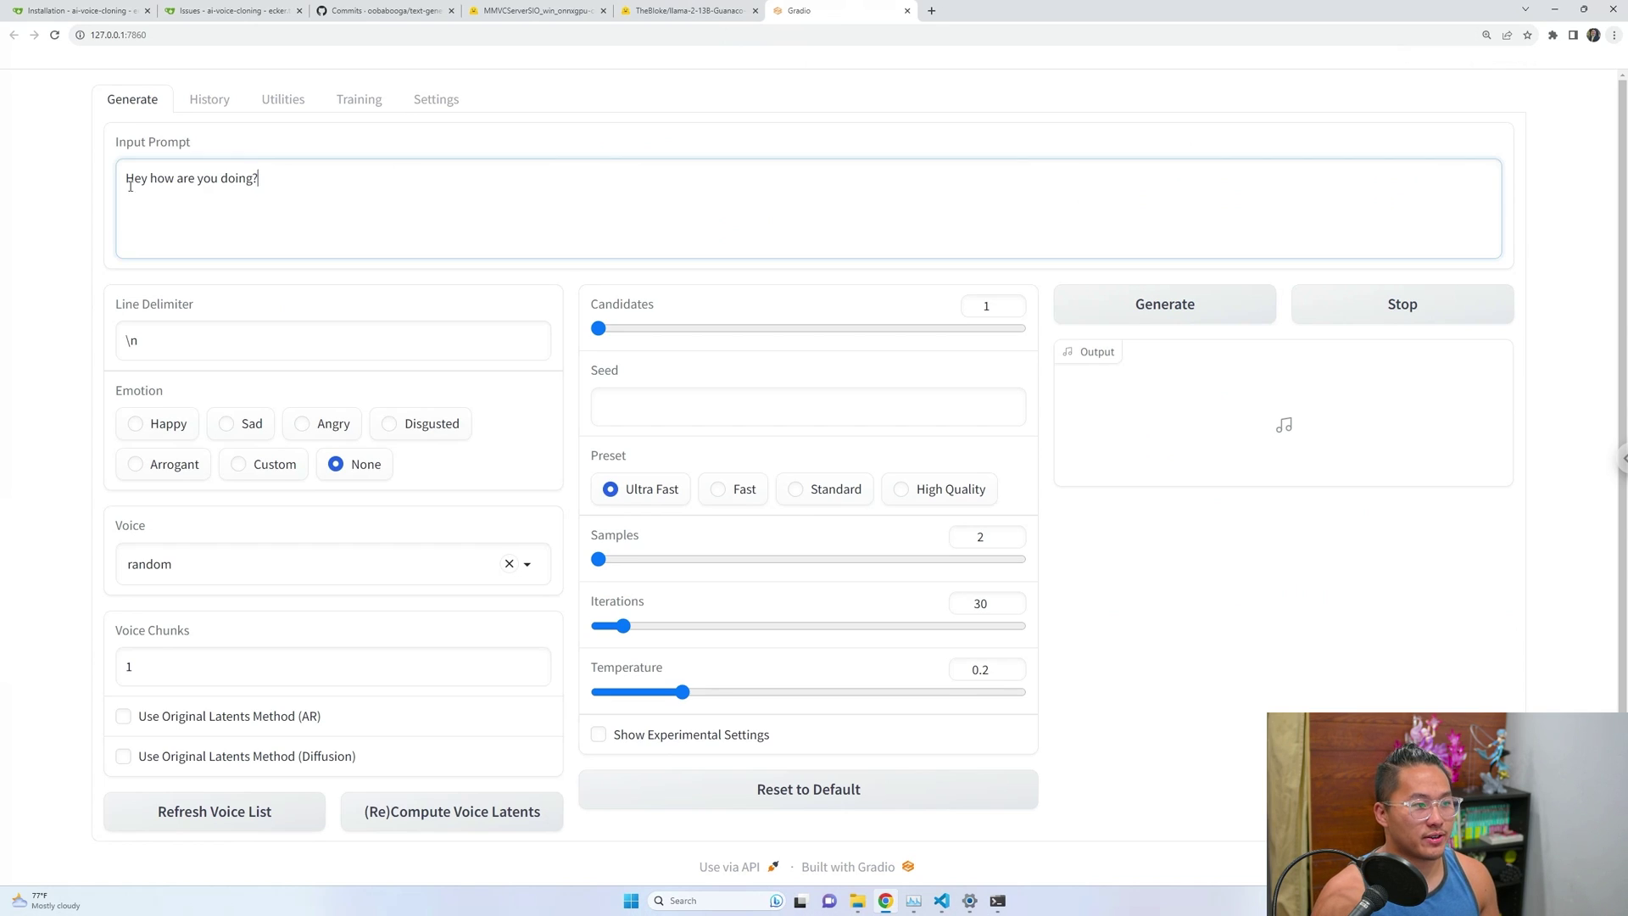
drag(130, 185, 252, 236)
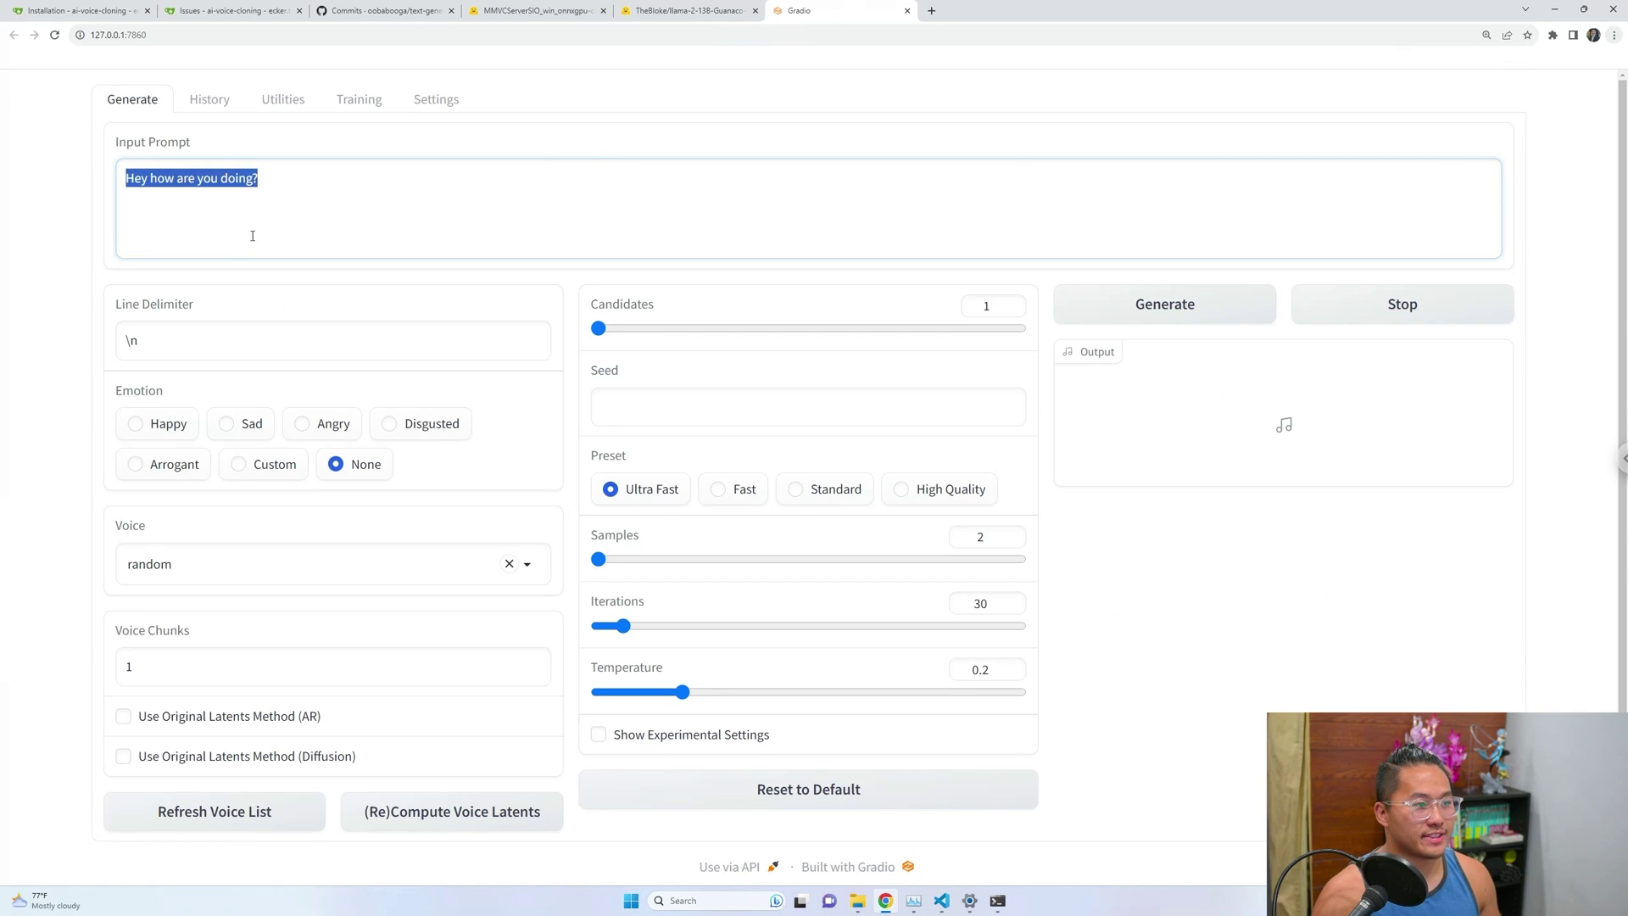
click(335, 561)
click(181, 455)
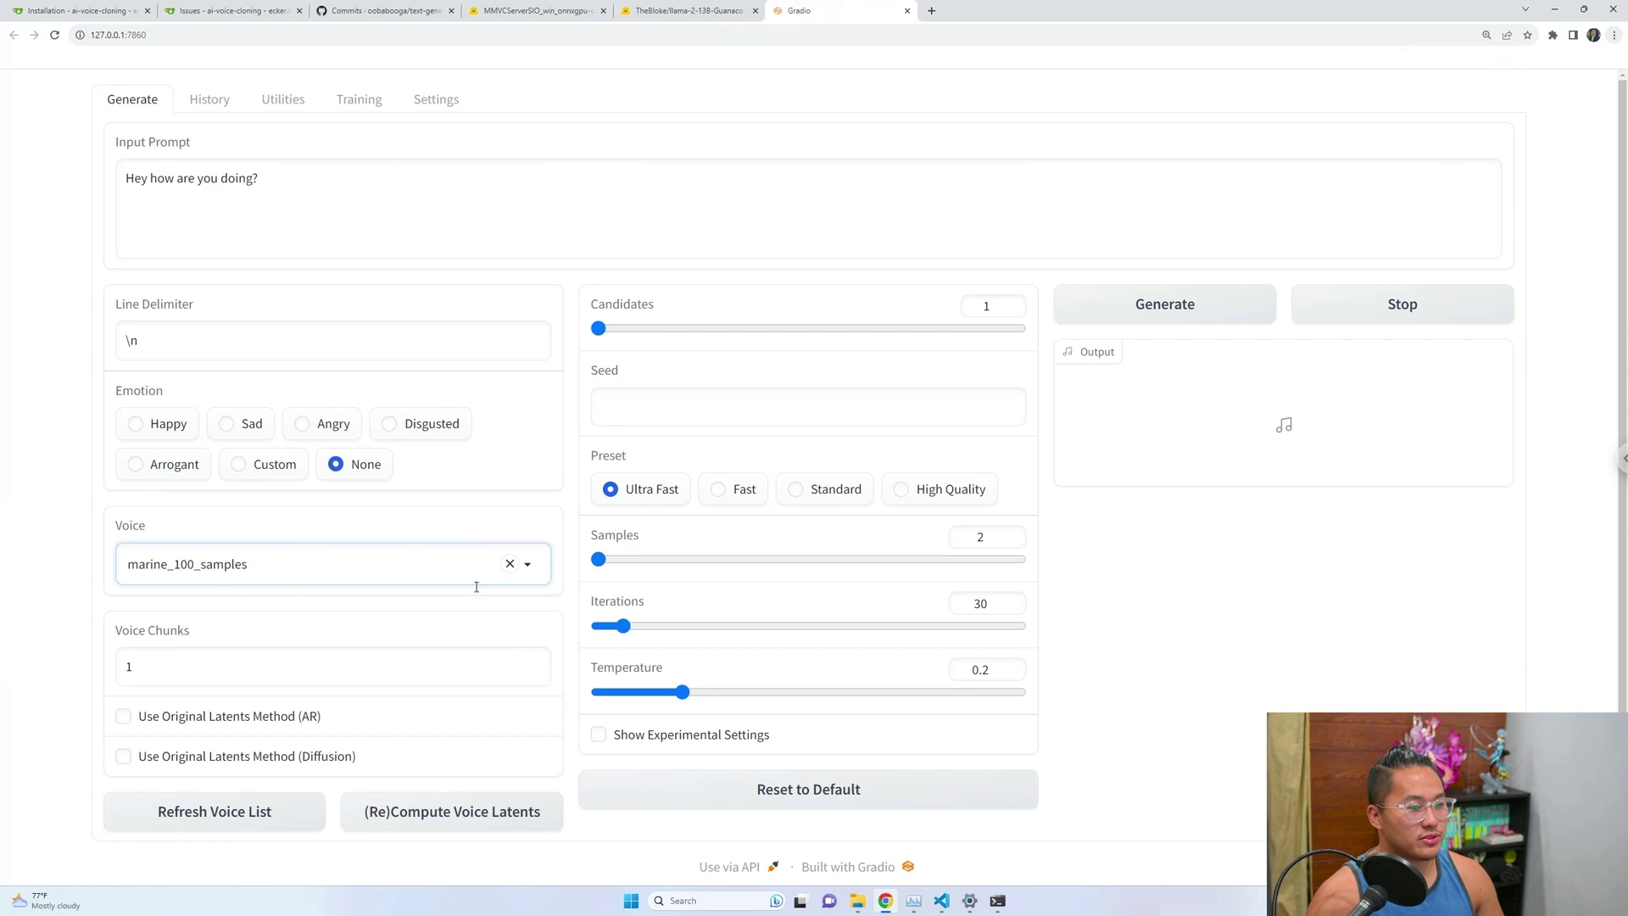
- Show the experimental settings, enable Half Precision, and set Length Penalty to 6 and Repetition Penalty to 8
click(653, 737)
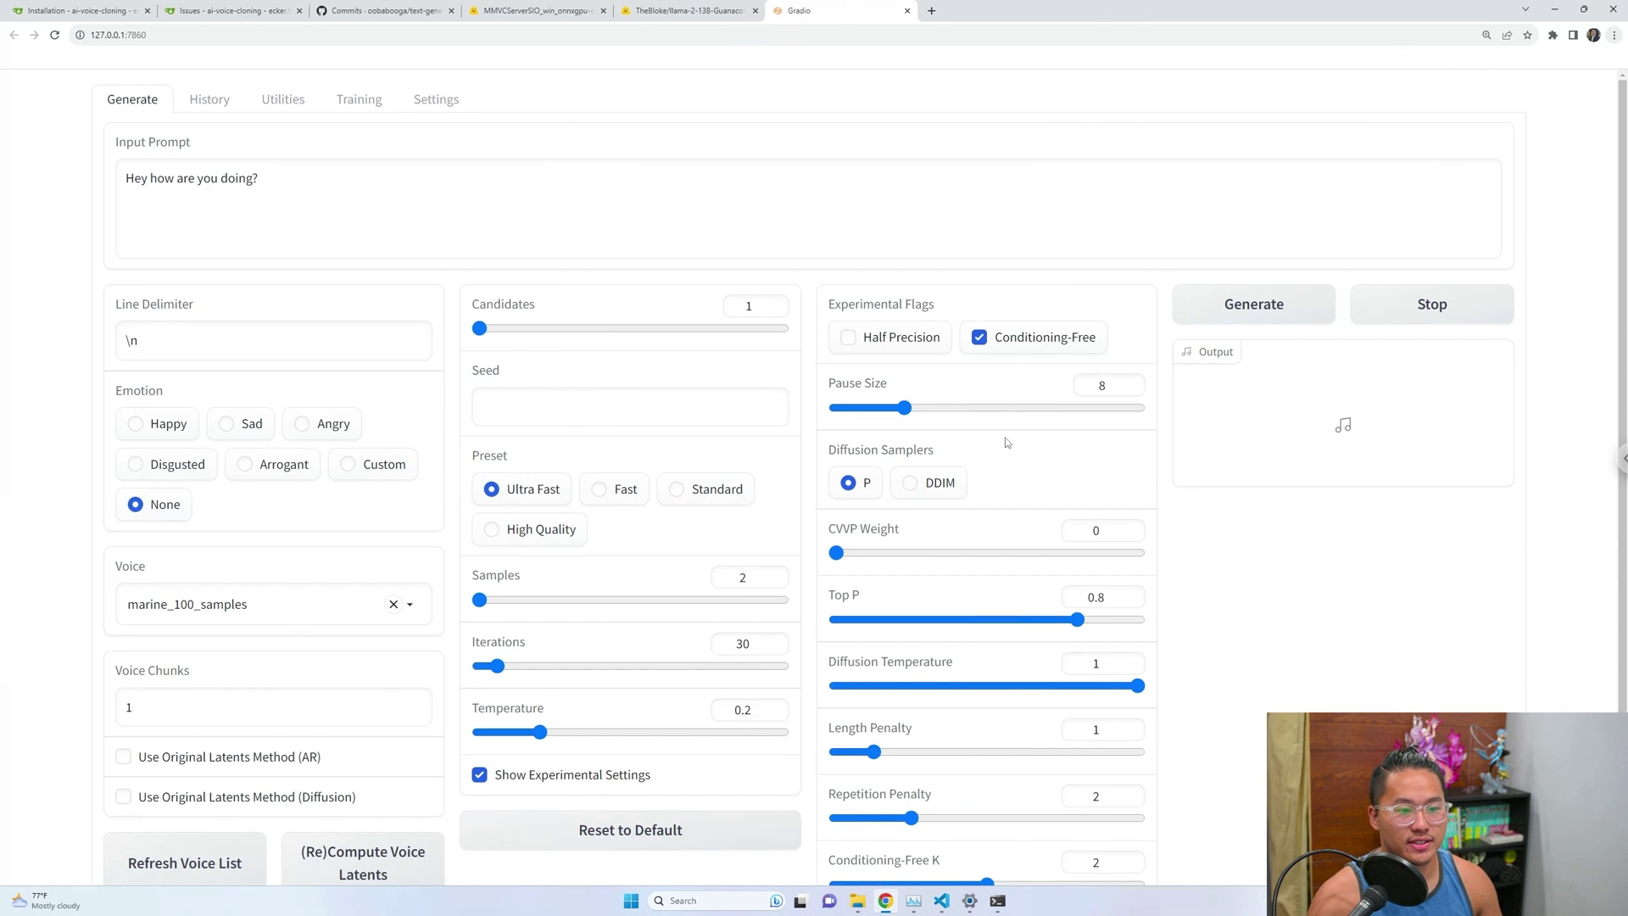
scroll(1007, 442, down, 1)
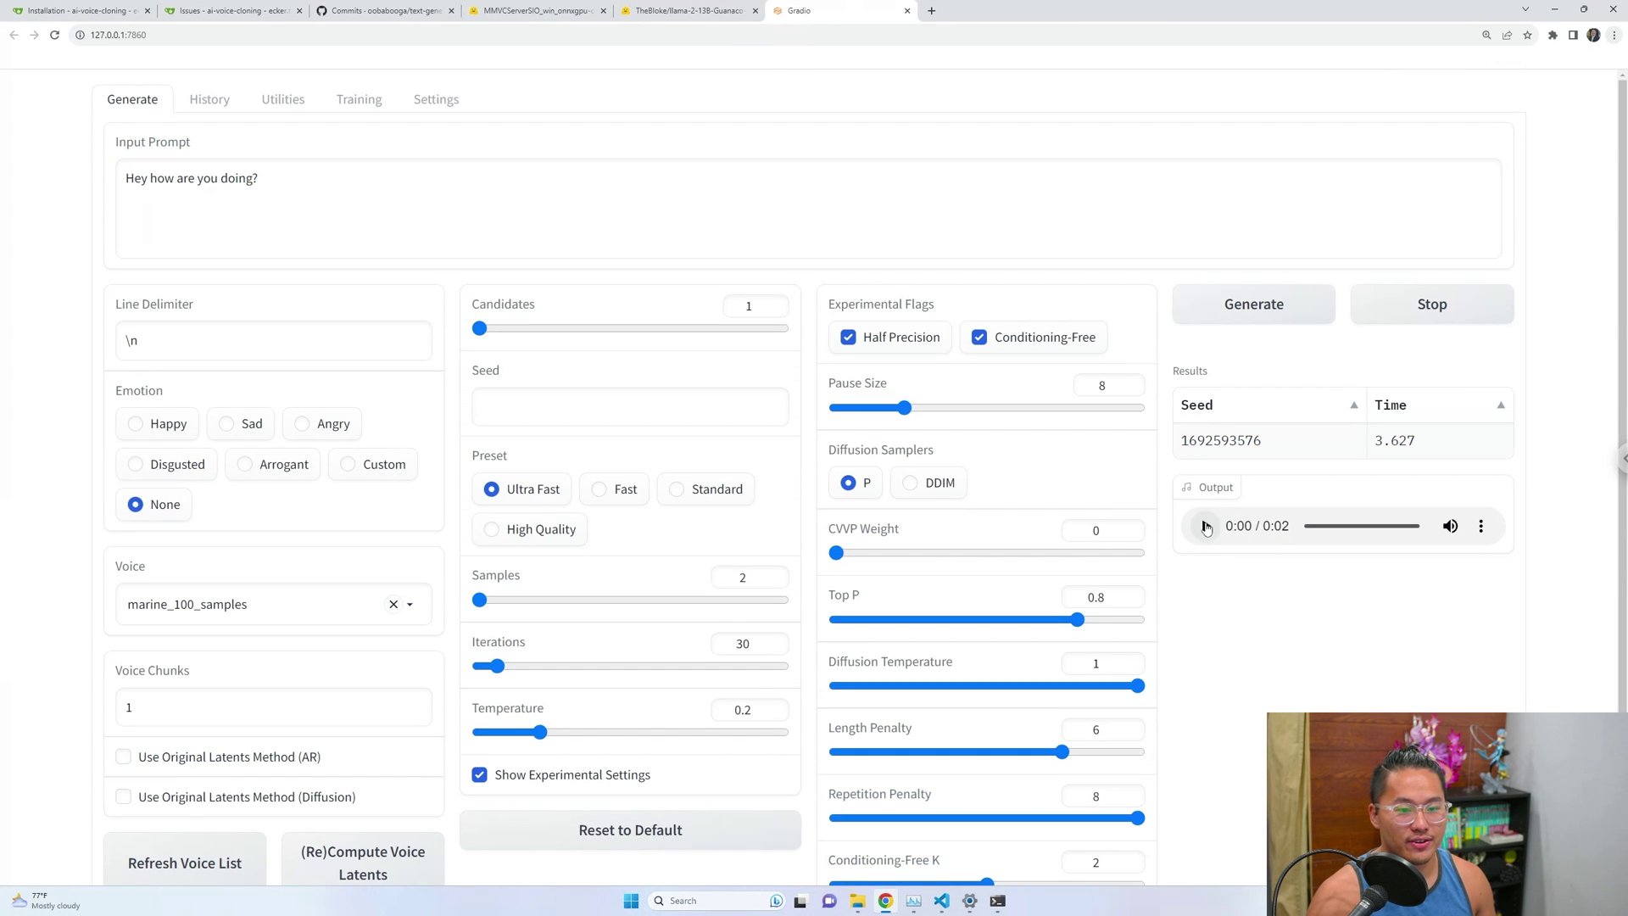
- Play the generated speech clip to hear the cloned voice
click(1205, 527)
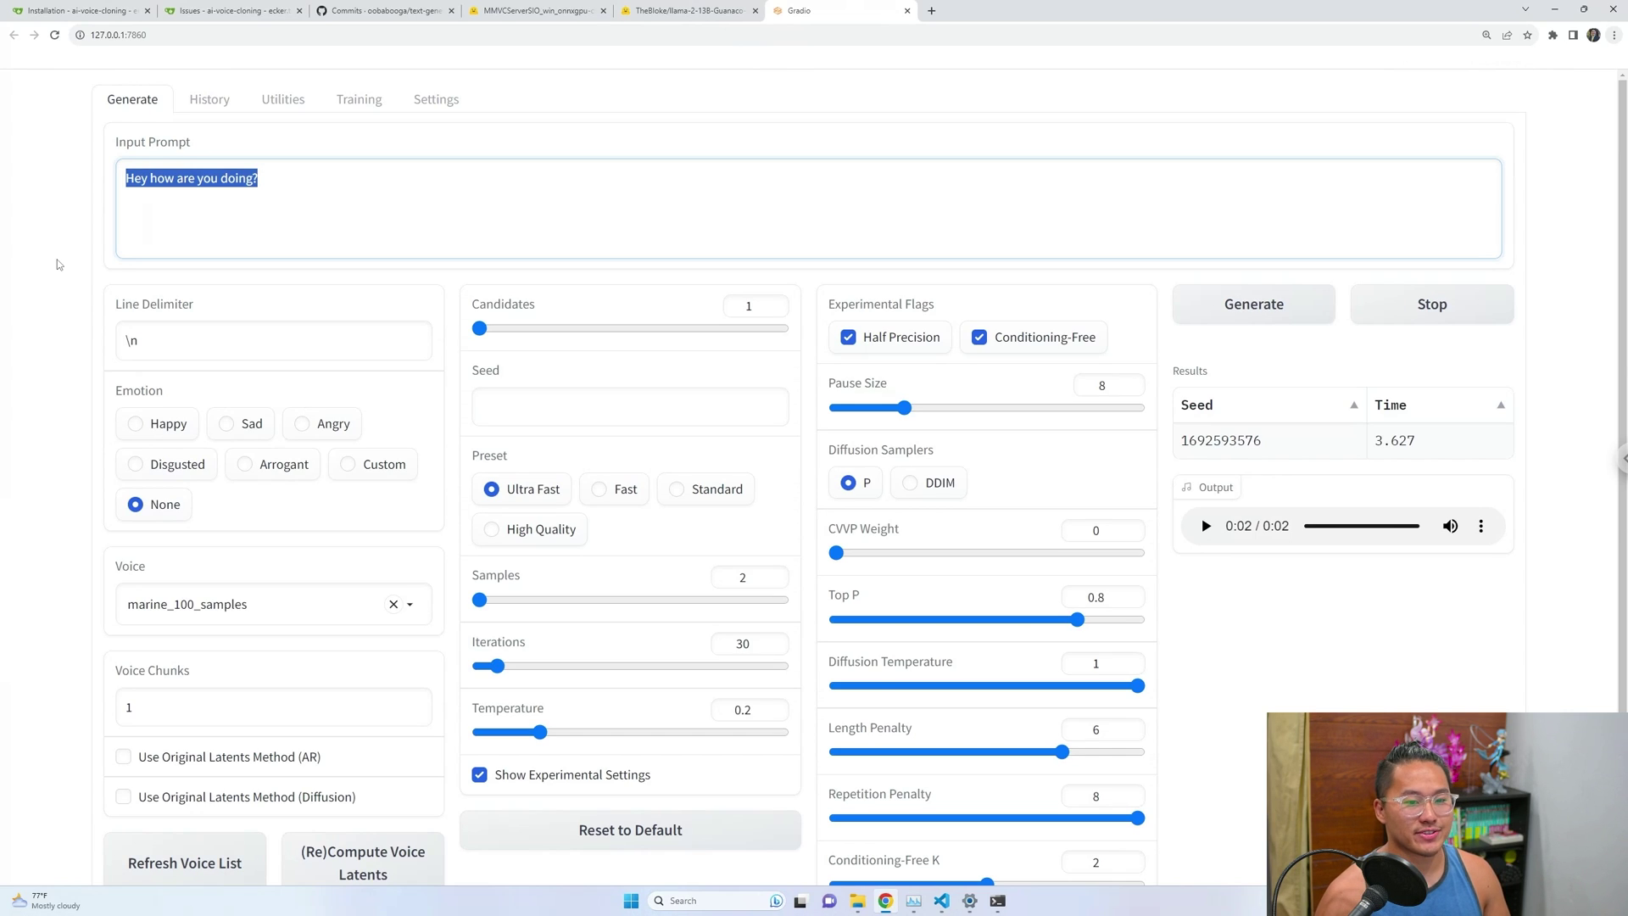
click(125, 196)
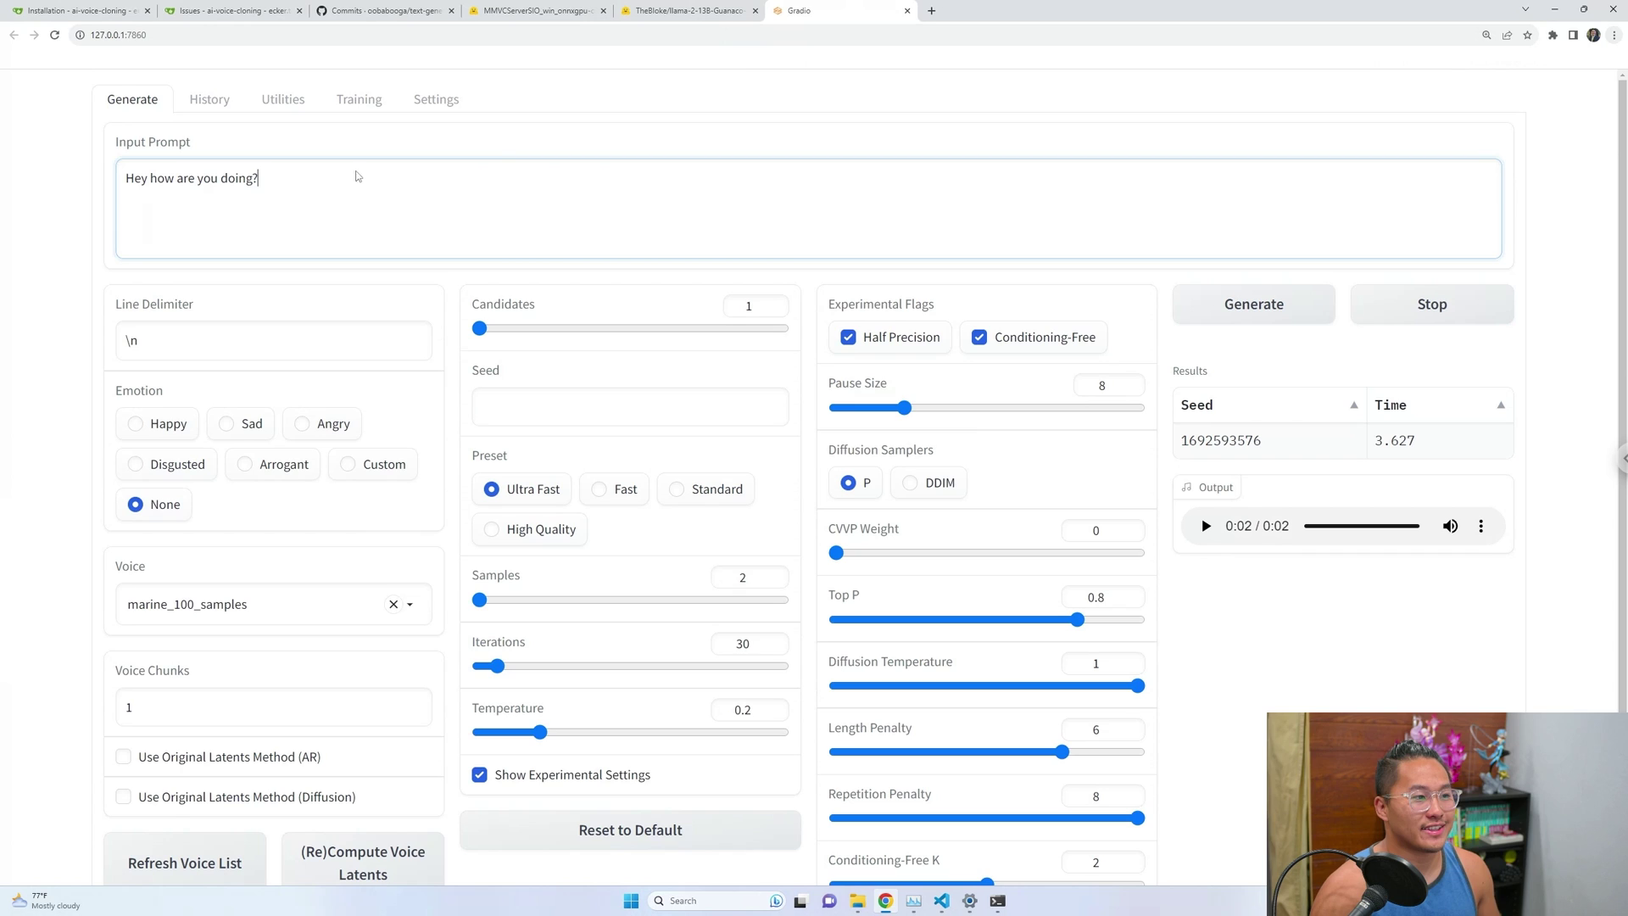
key(ctrl+a)
click(87, 160)
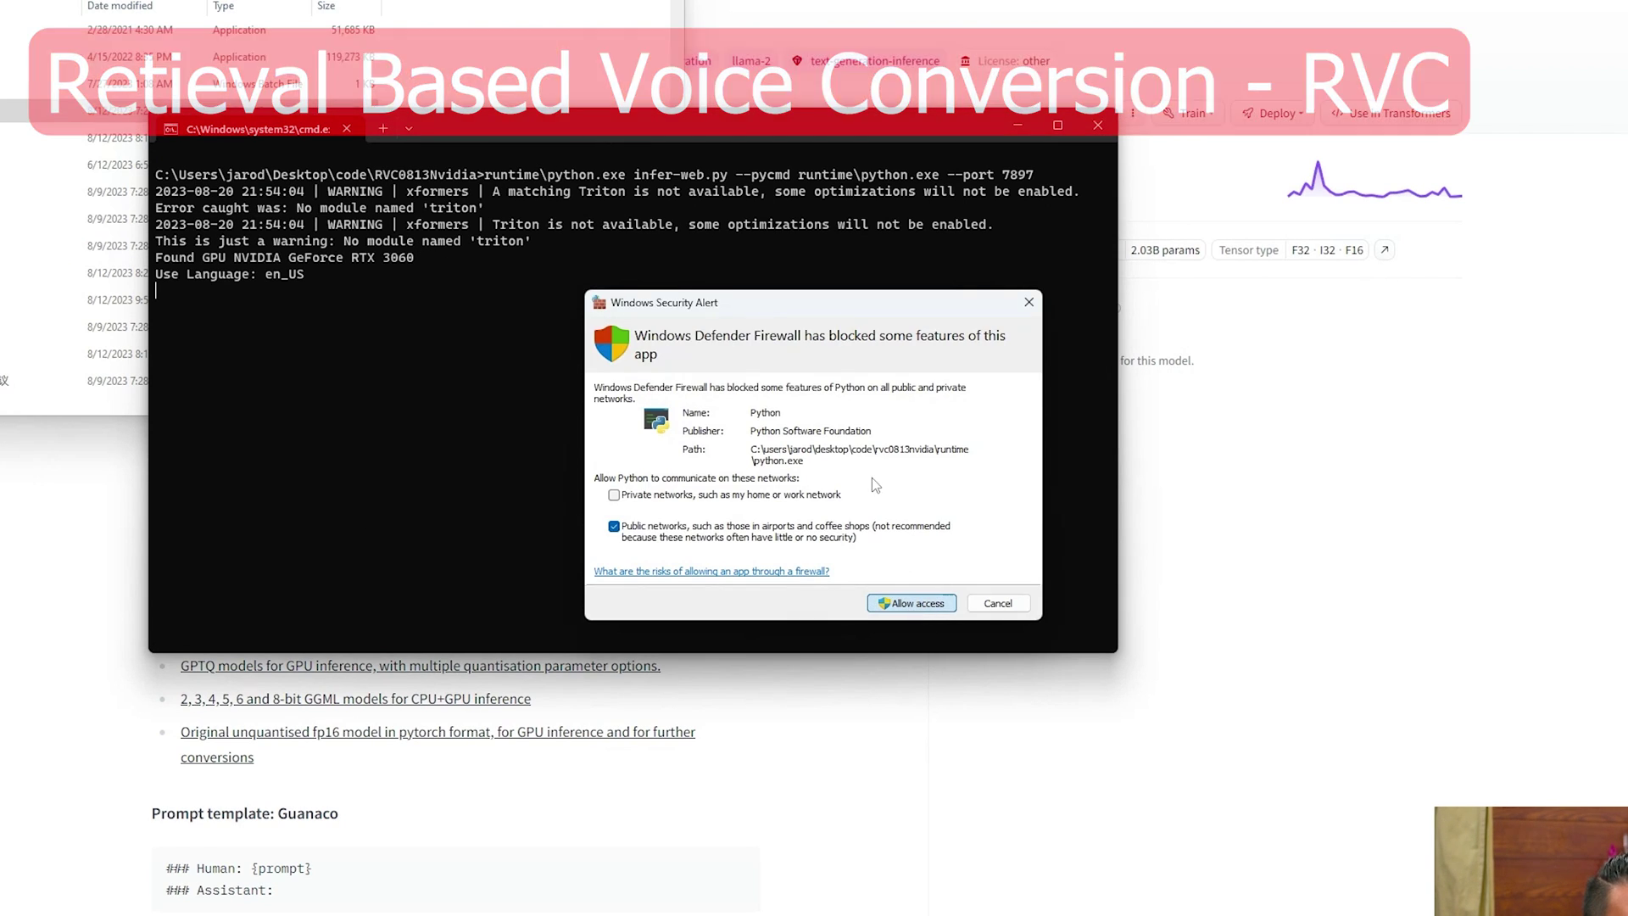
- Allow Python through the firewall and select marine48k.pth as the inferencing voice in the RVC WebUI
key(Return)
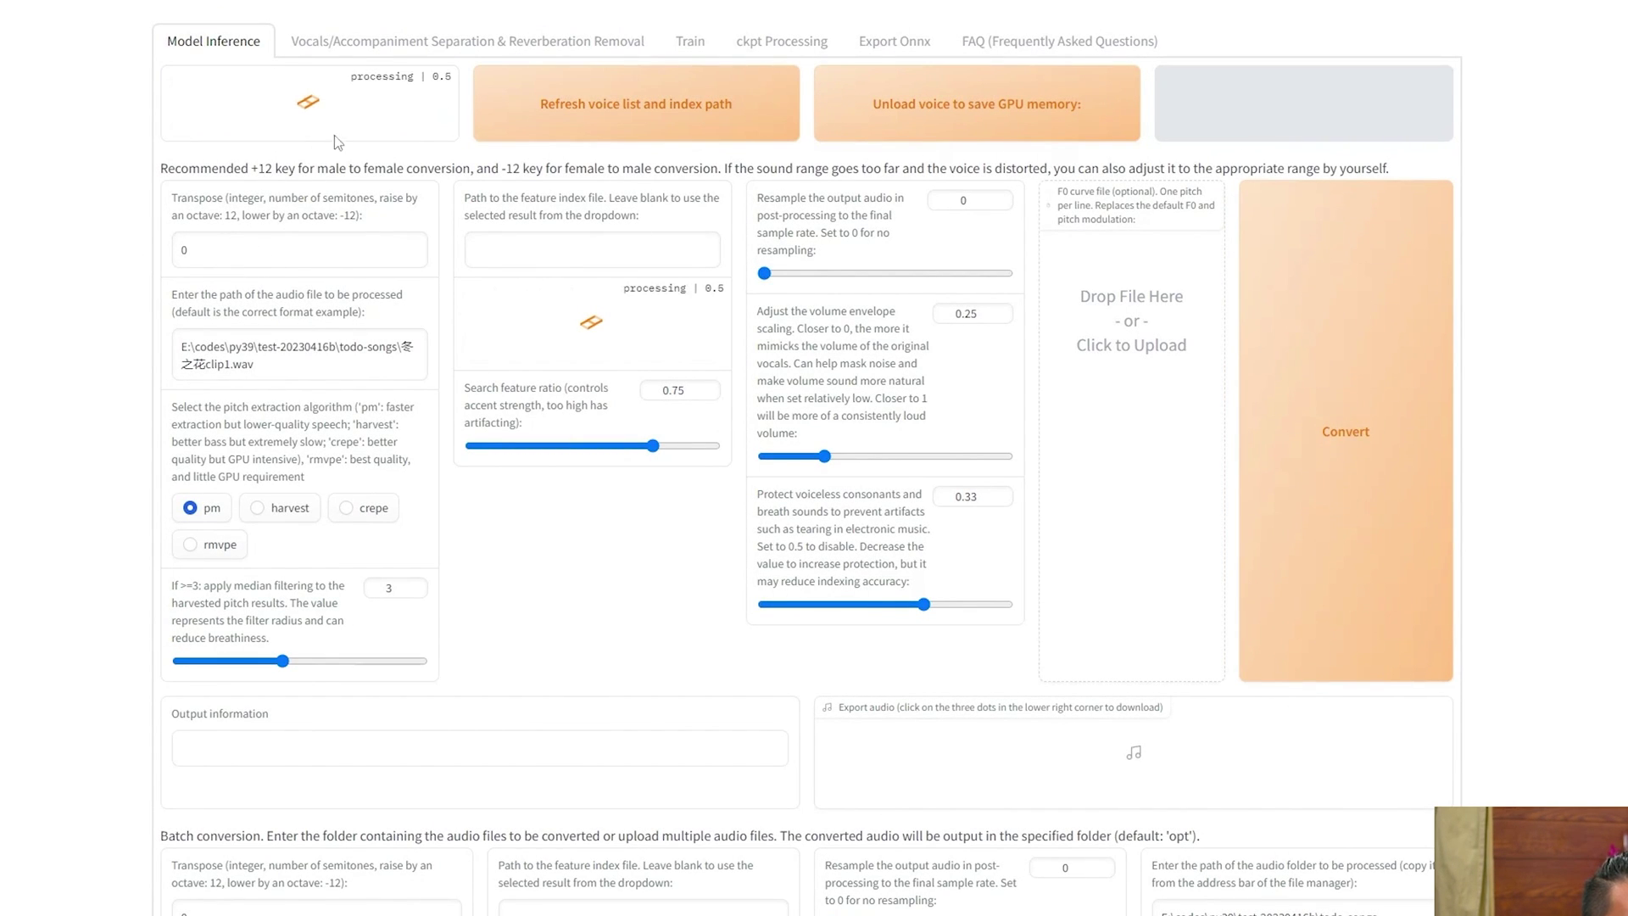
click(288, 116)
scroll(333, 389, down, 3)
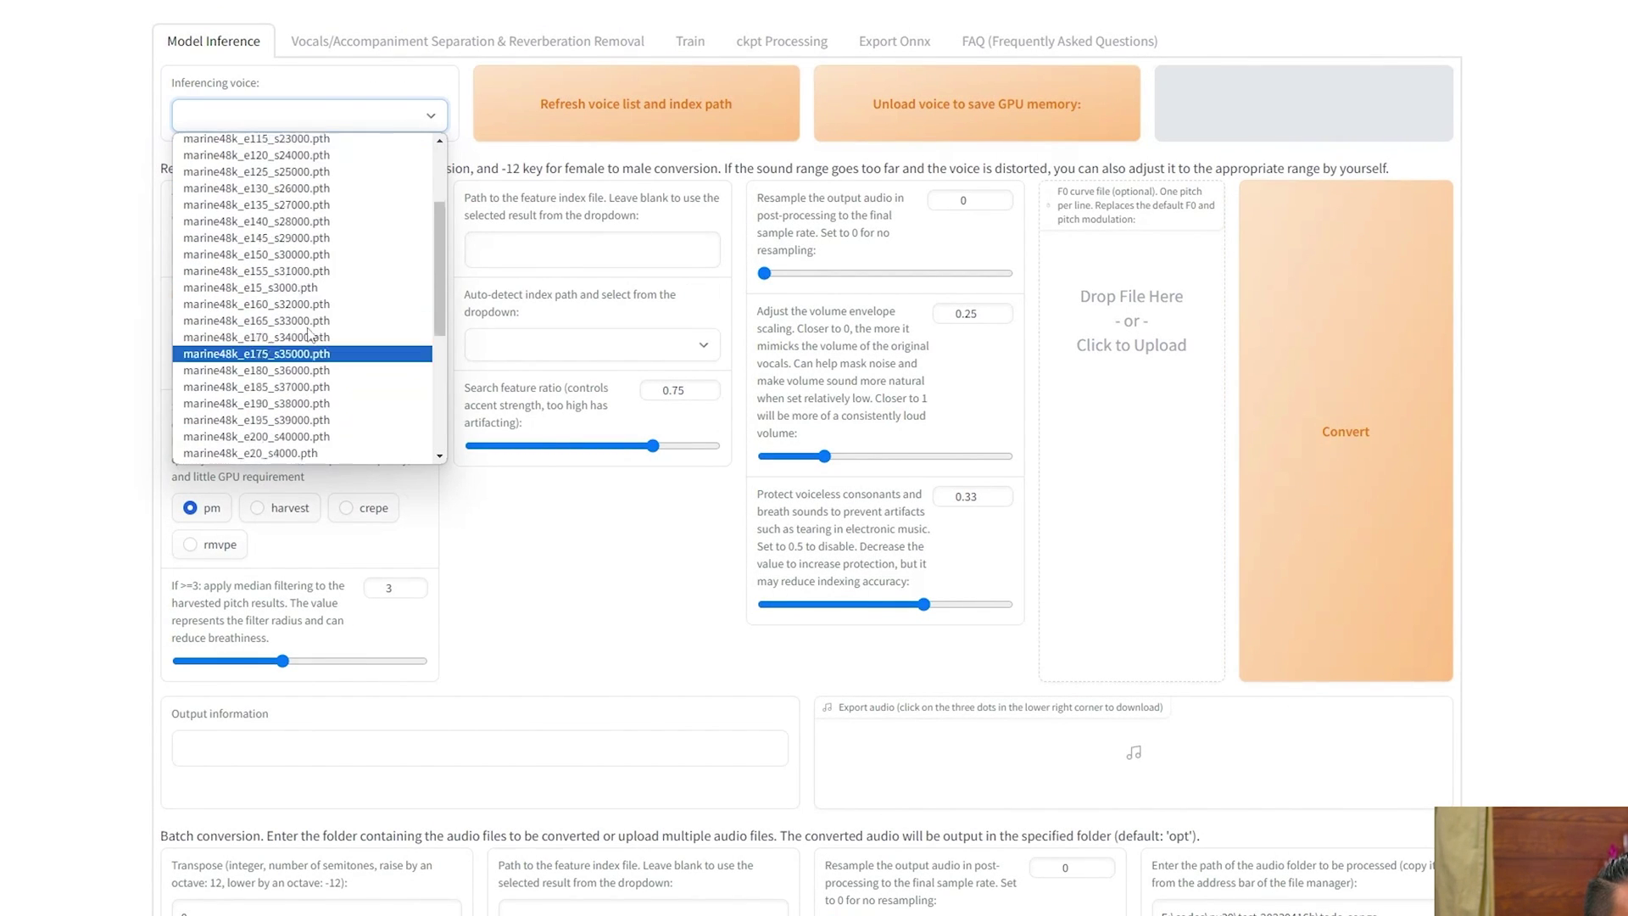
scroll(339, 356, up, 3)
click(327, 191)
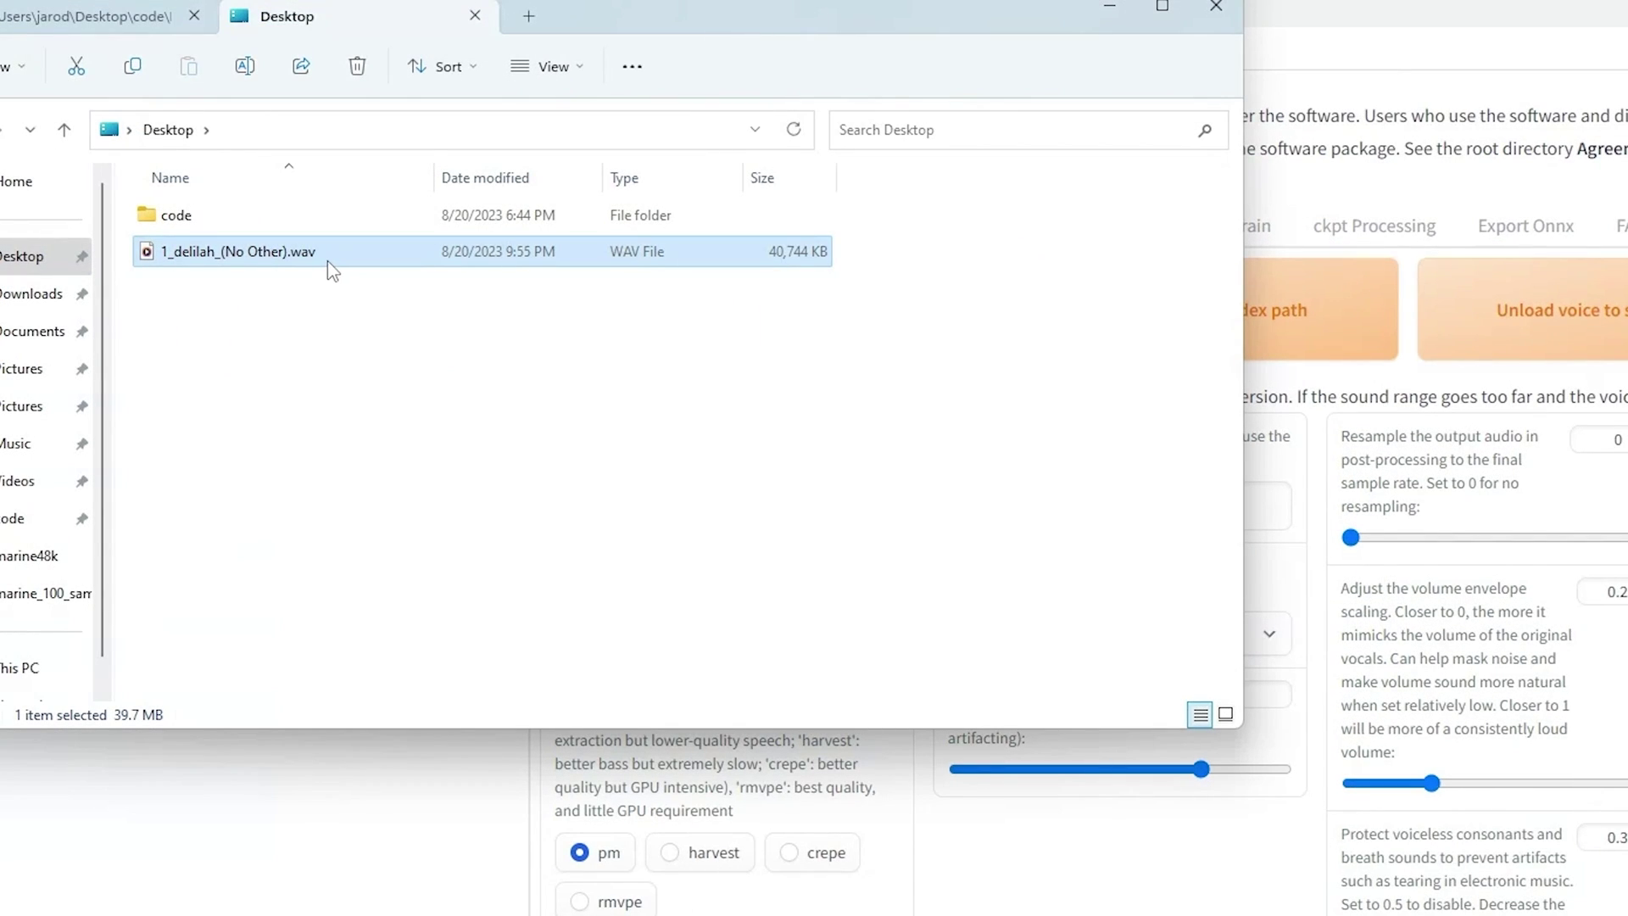
- Copy the path of 1_delilah_(No Other).wav from the Desktop folder and enter it as the audio file to process
right_click(327, 262)
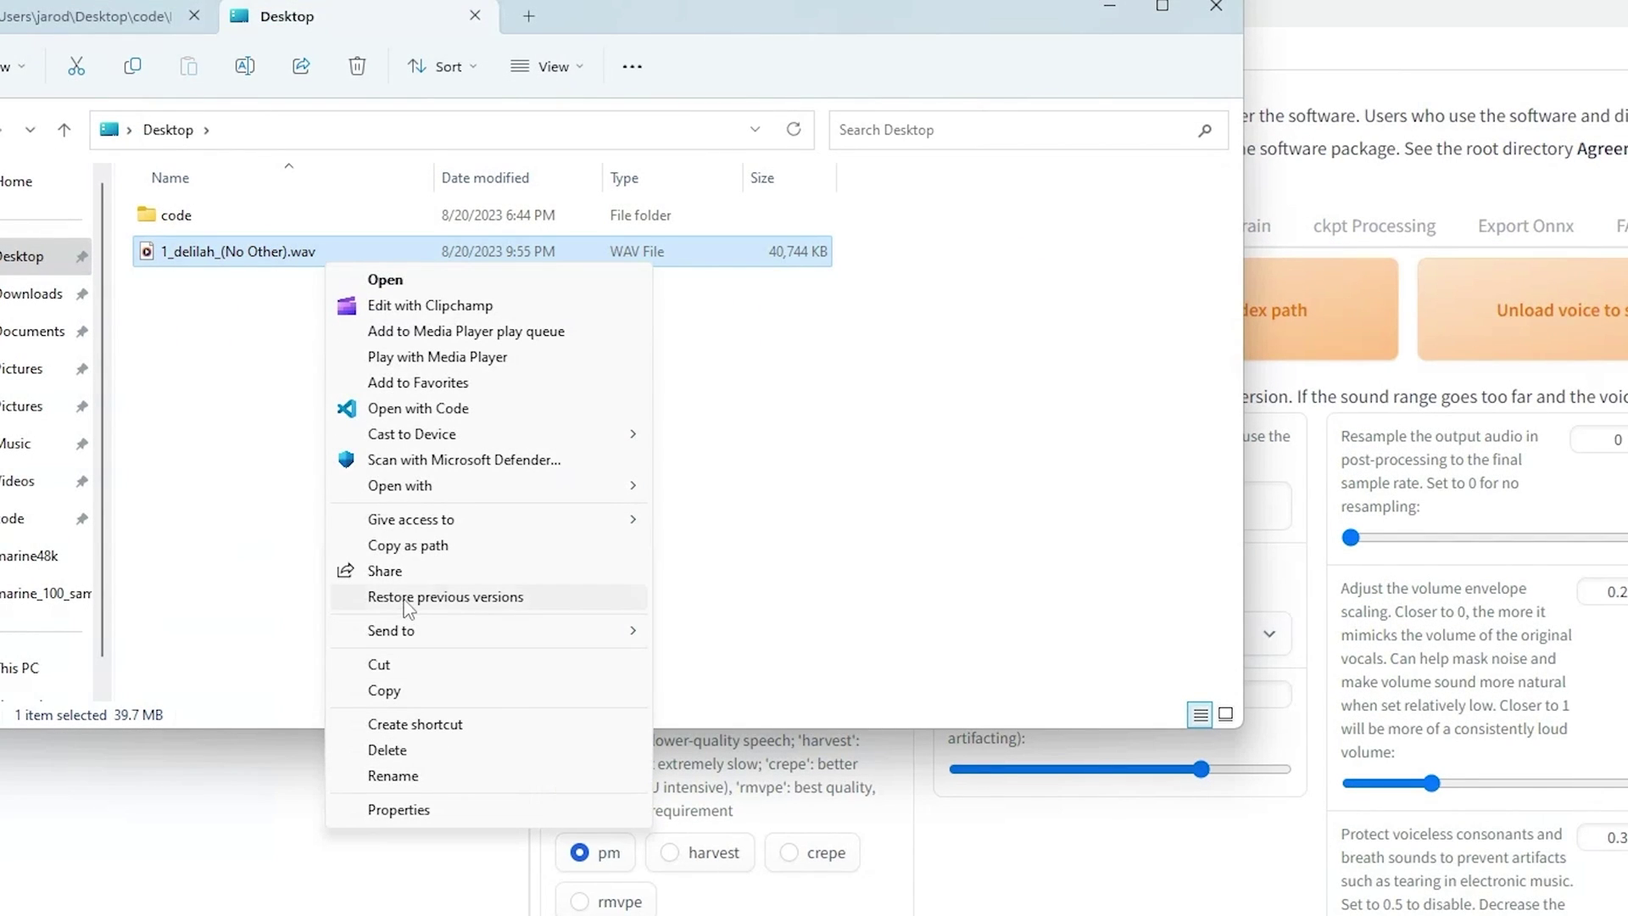
click(431, 547)
key(alt+Tab)
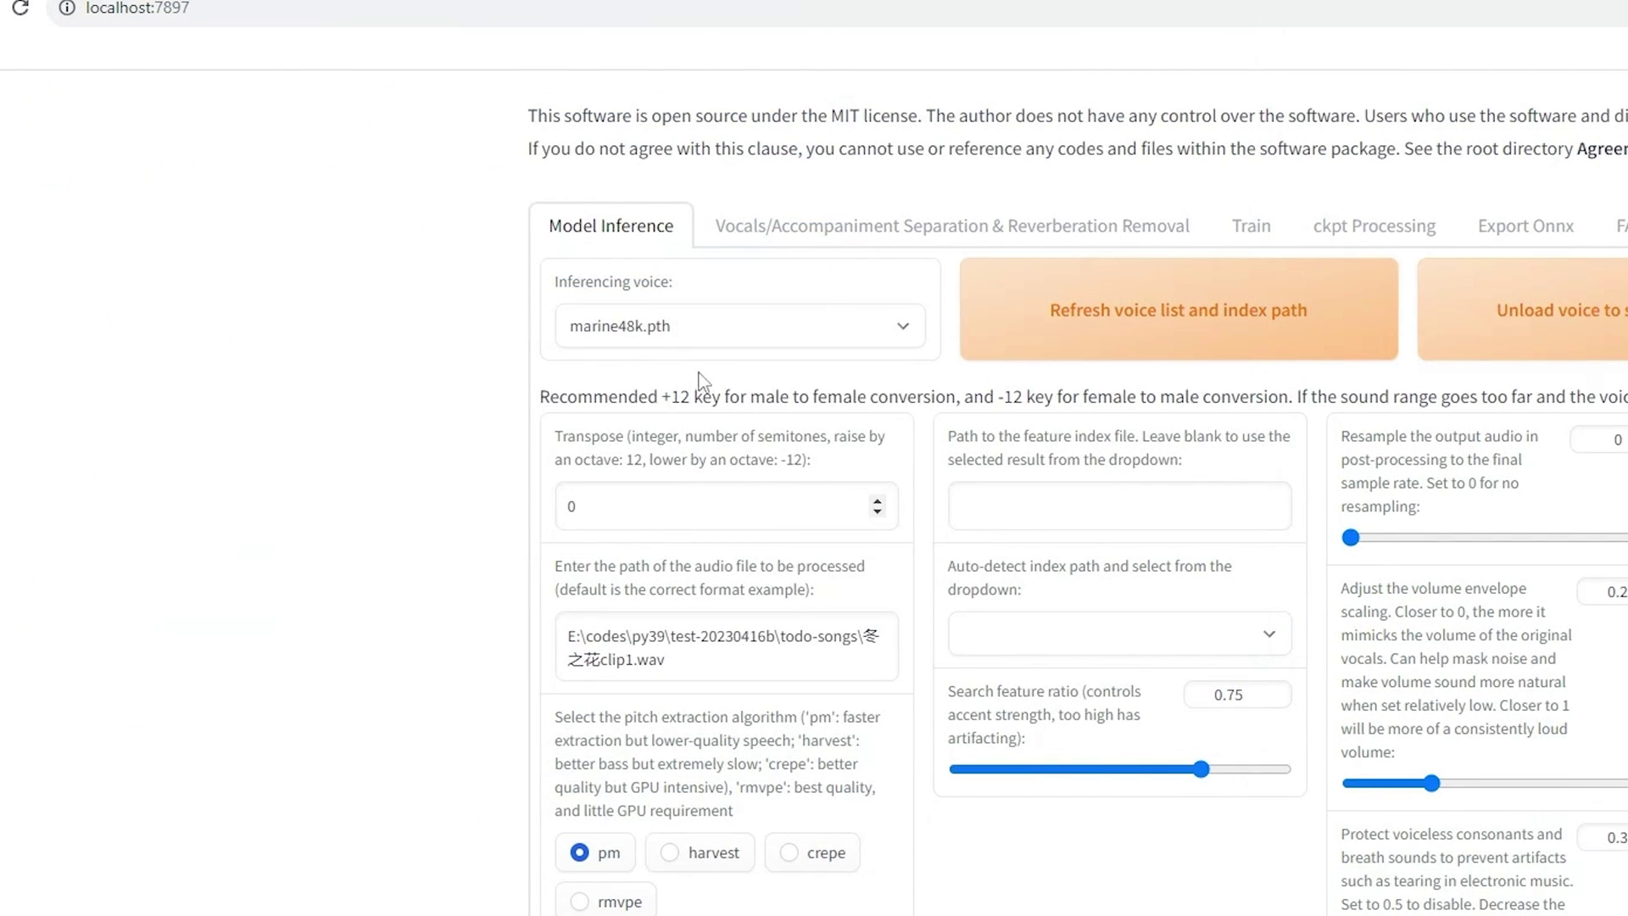
triple_click(733, 659)
key(ctrl+v)
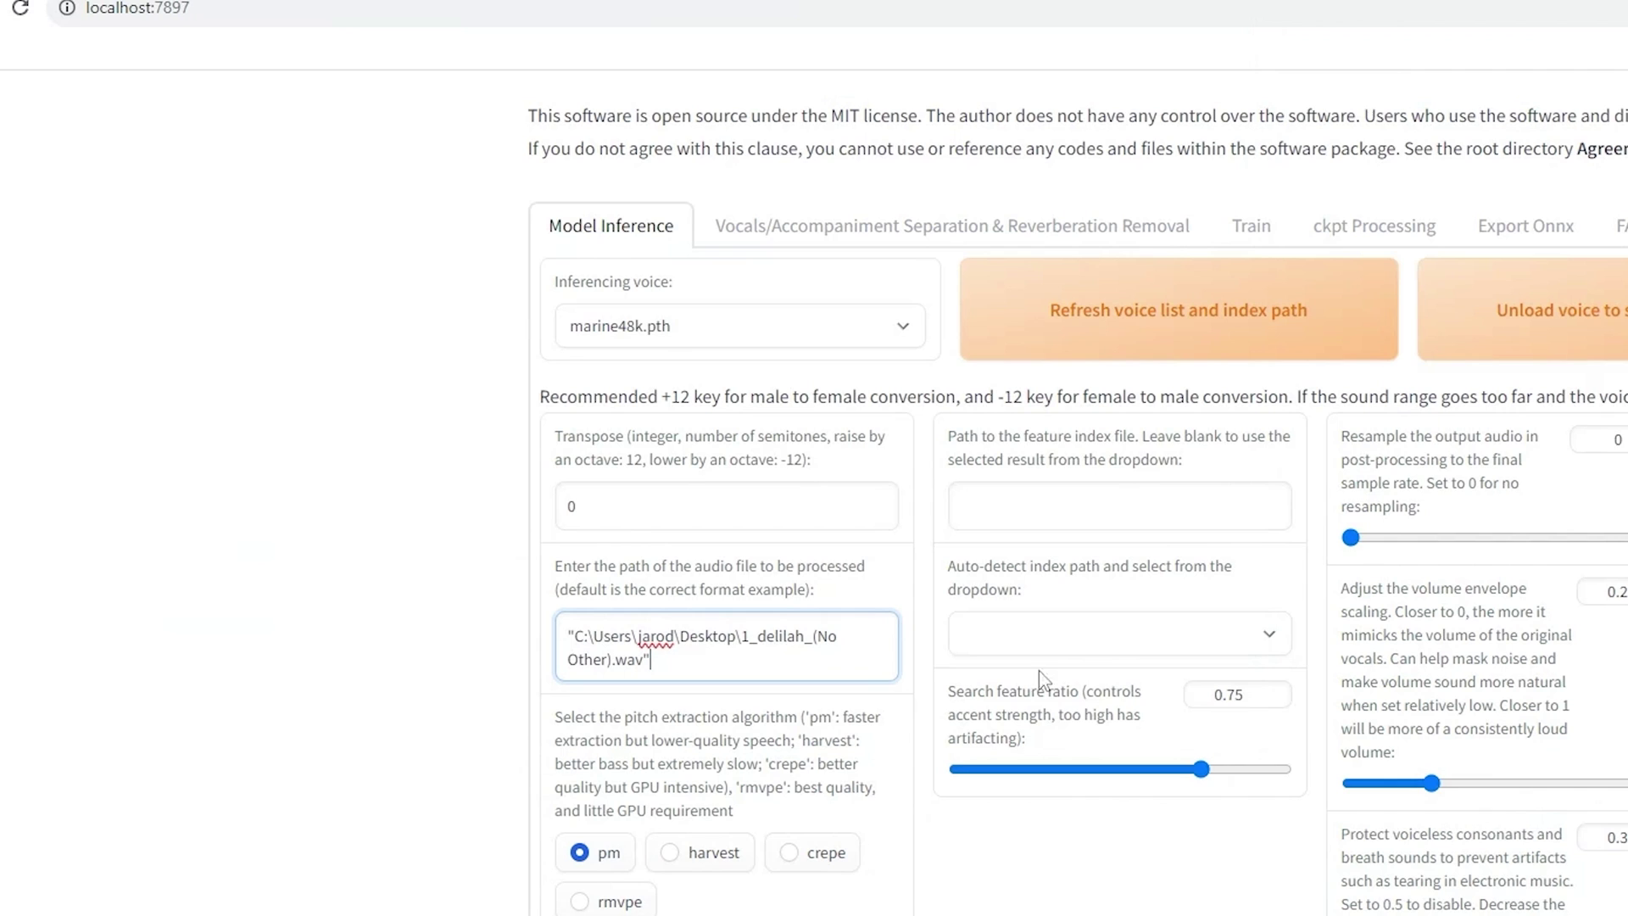
click(1246, 649)
click(1094, 691)
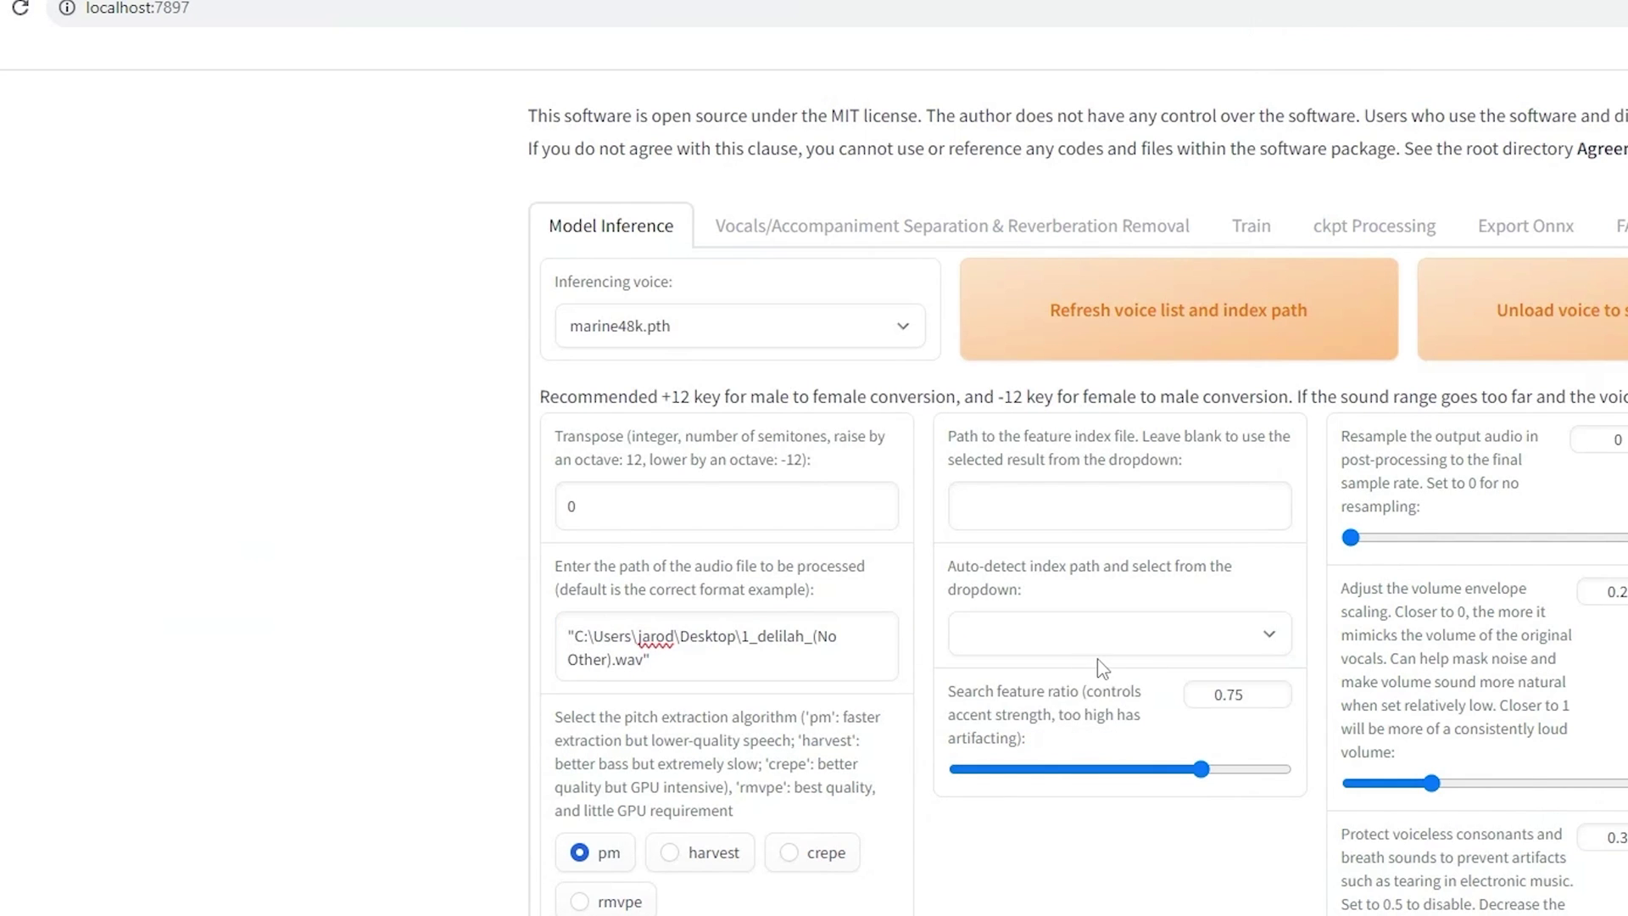
click(1102, 668)
click(1060, 710)
- Convert the audio file using the rmvpe pitch extraction algorithm and an output resampling rate of 48000
scroll(447, 527, down, 1)
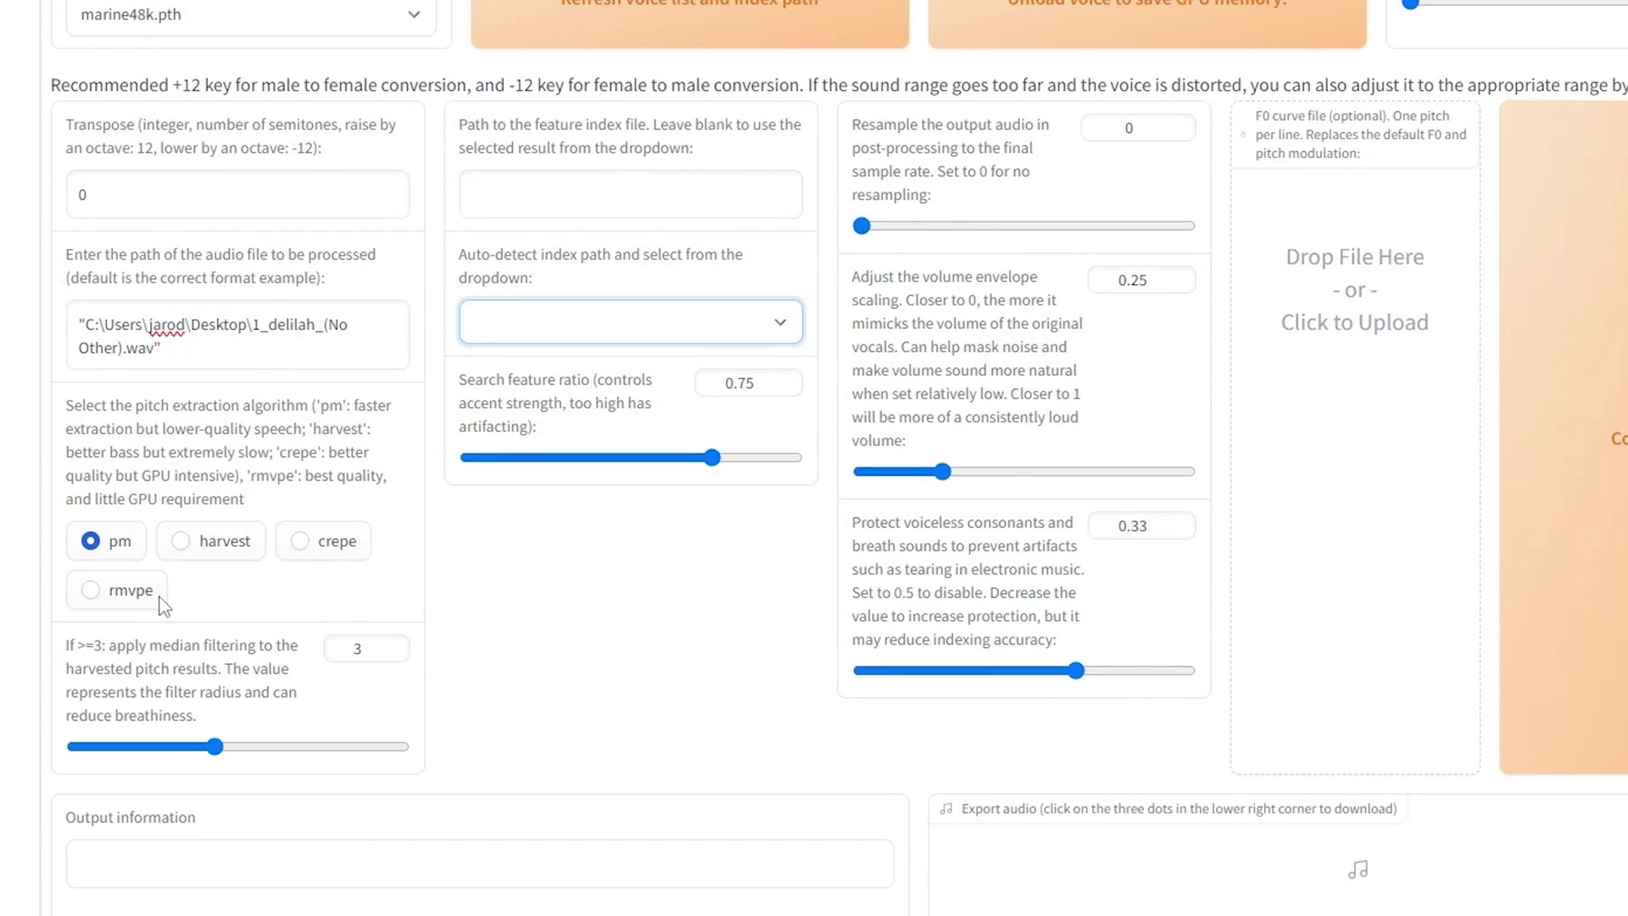
click(606, 837)
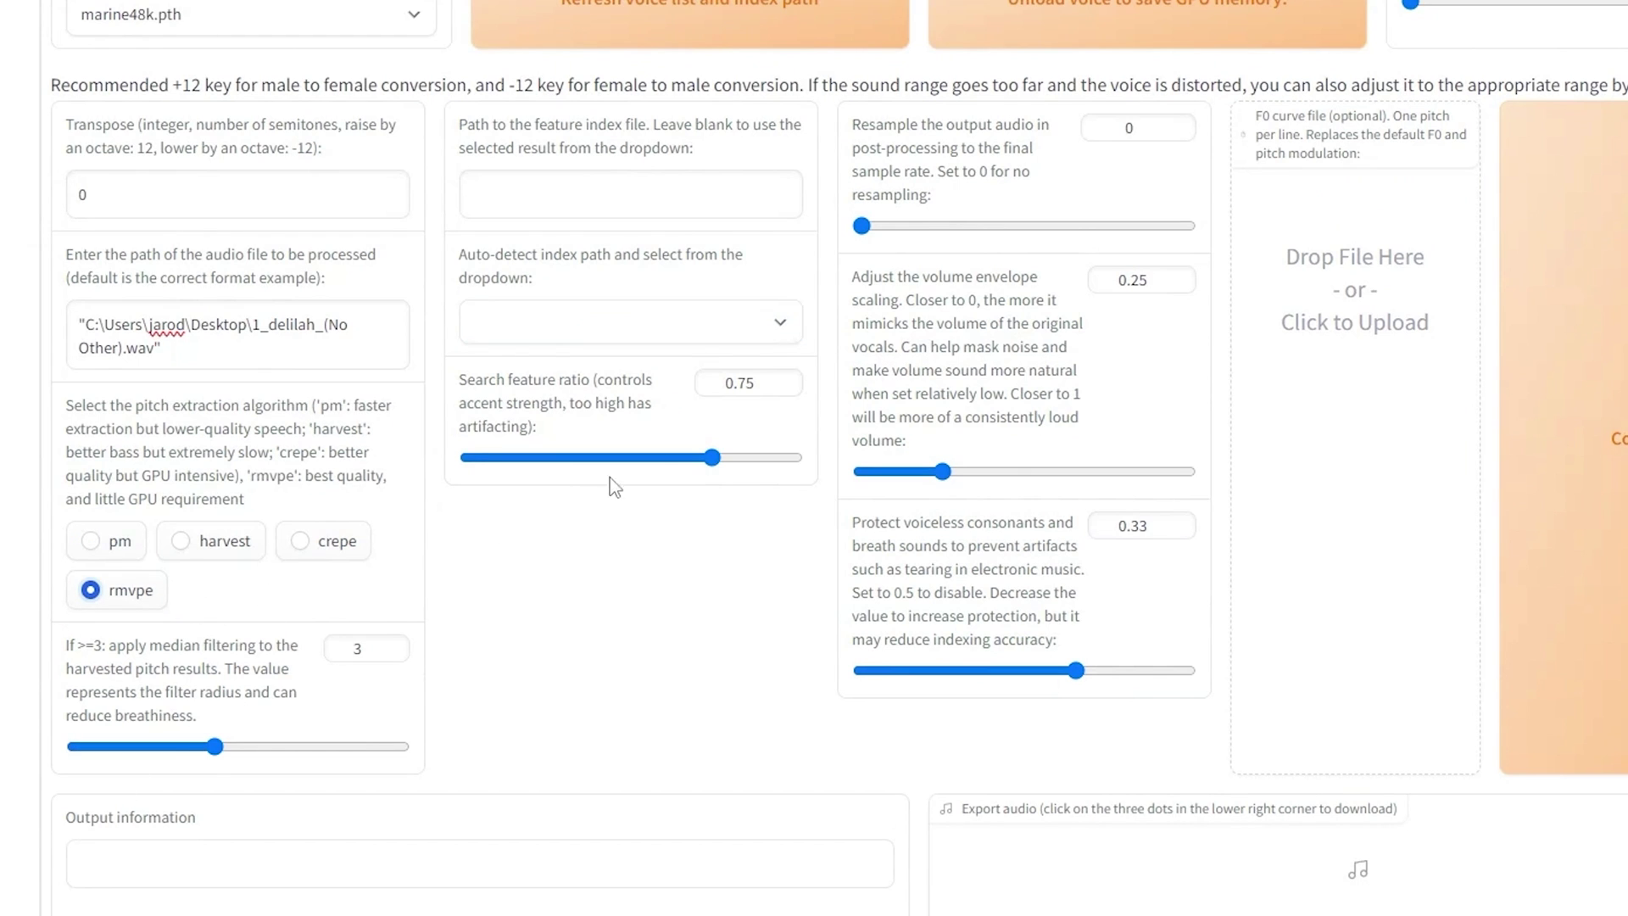
drag(862, 226, 1408, 236)
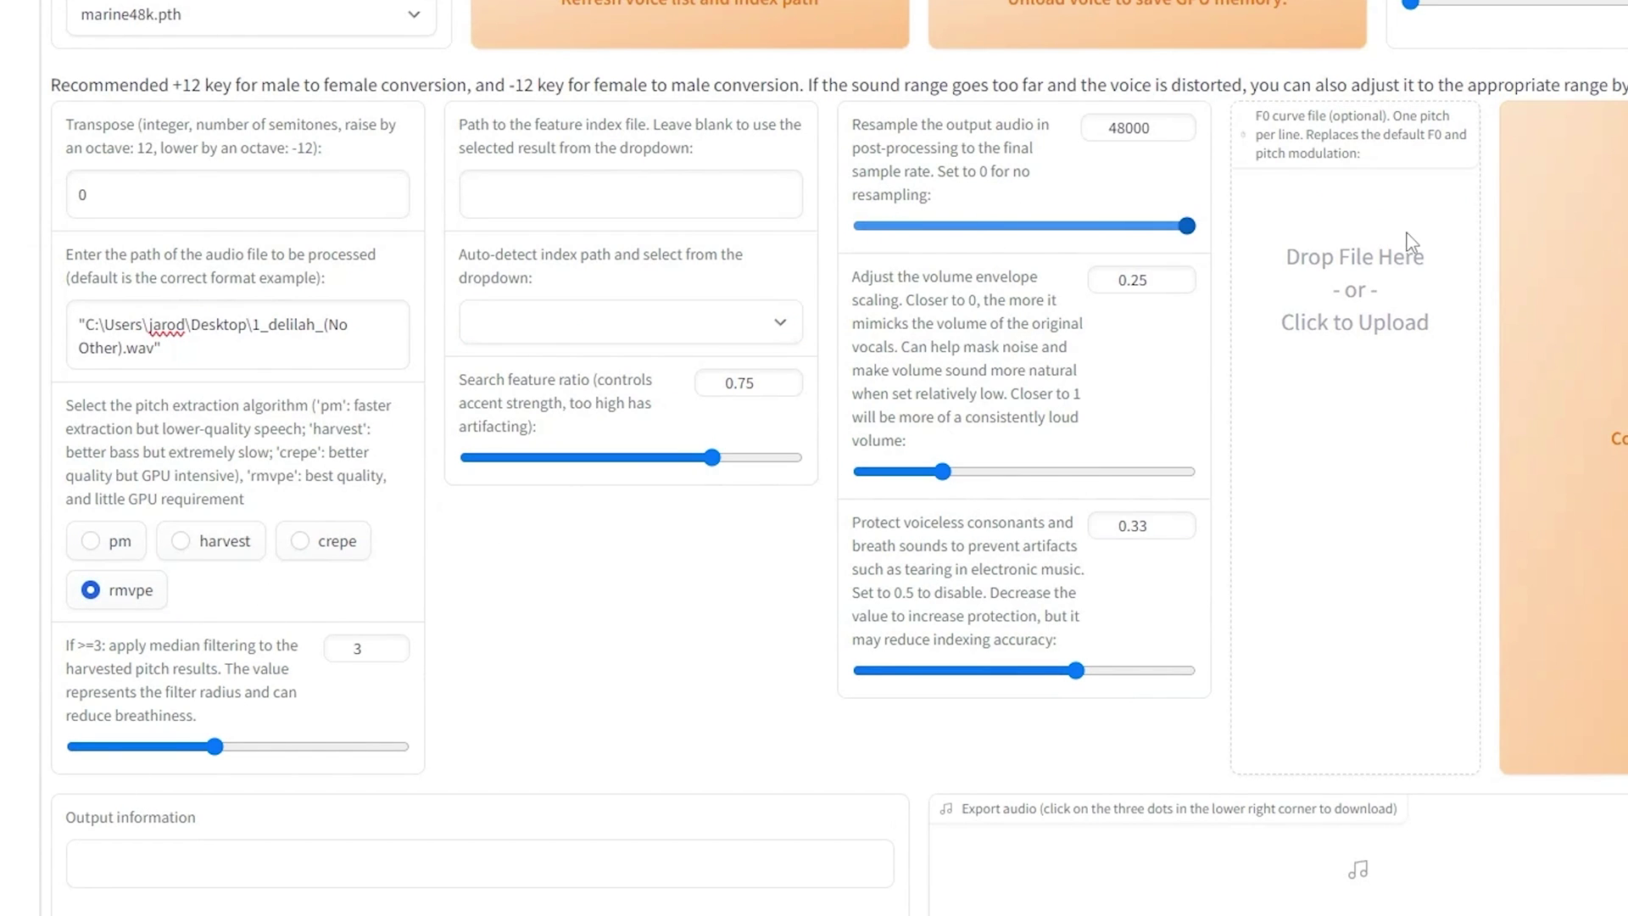
click(1594, 438)
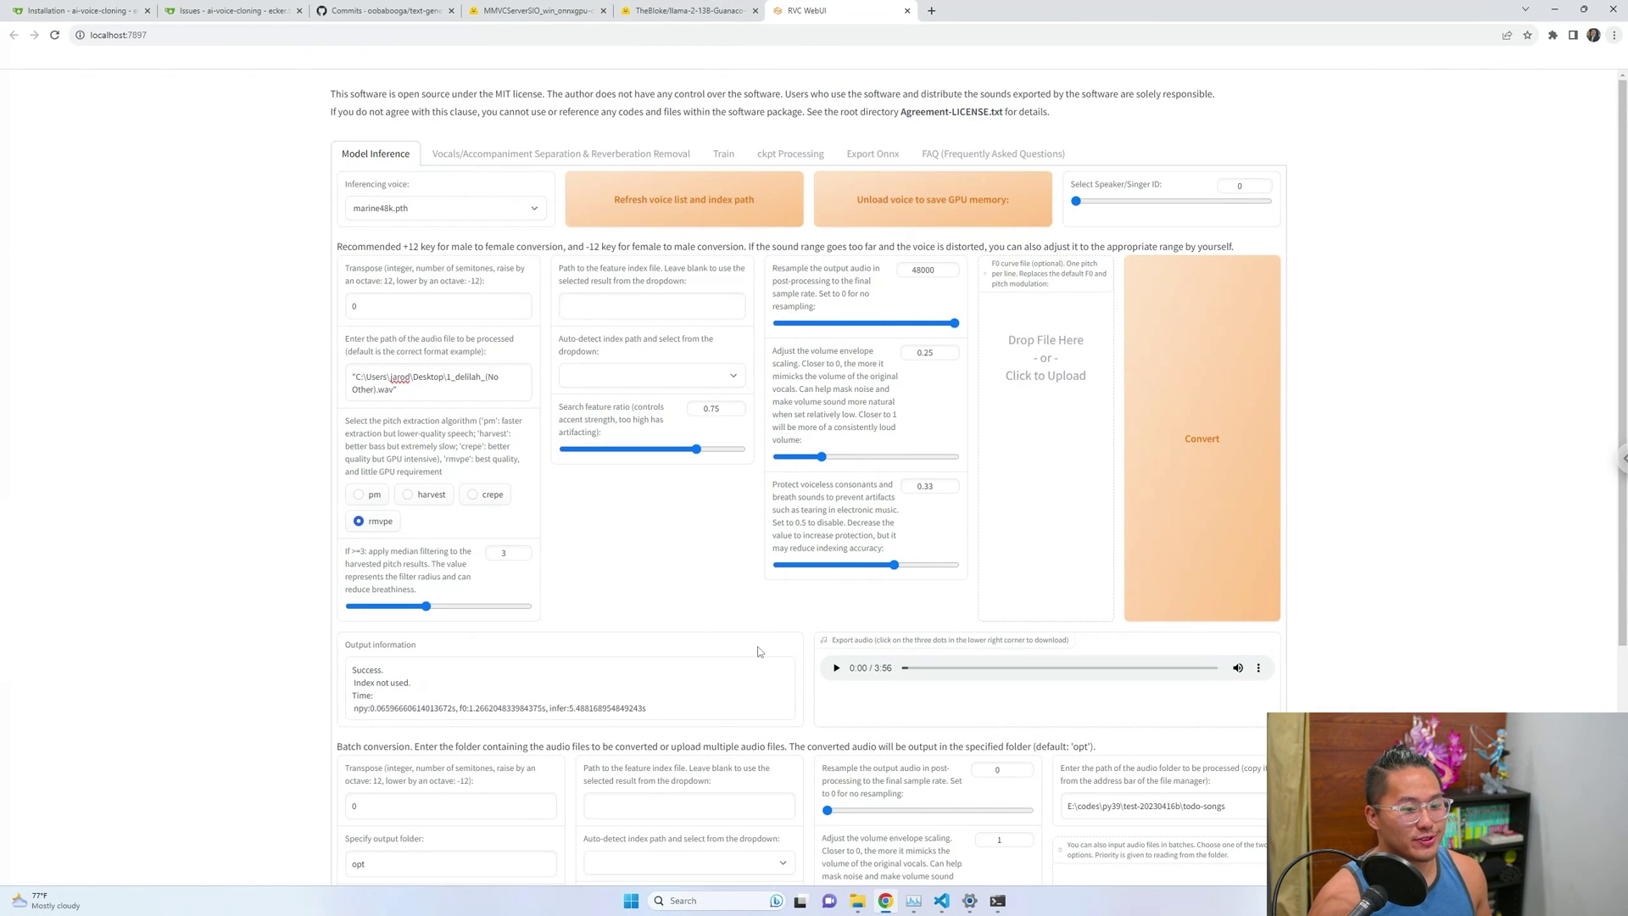
- Play the converted audio and run the conversion again with a changed transpose value
click(836, 668)
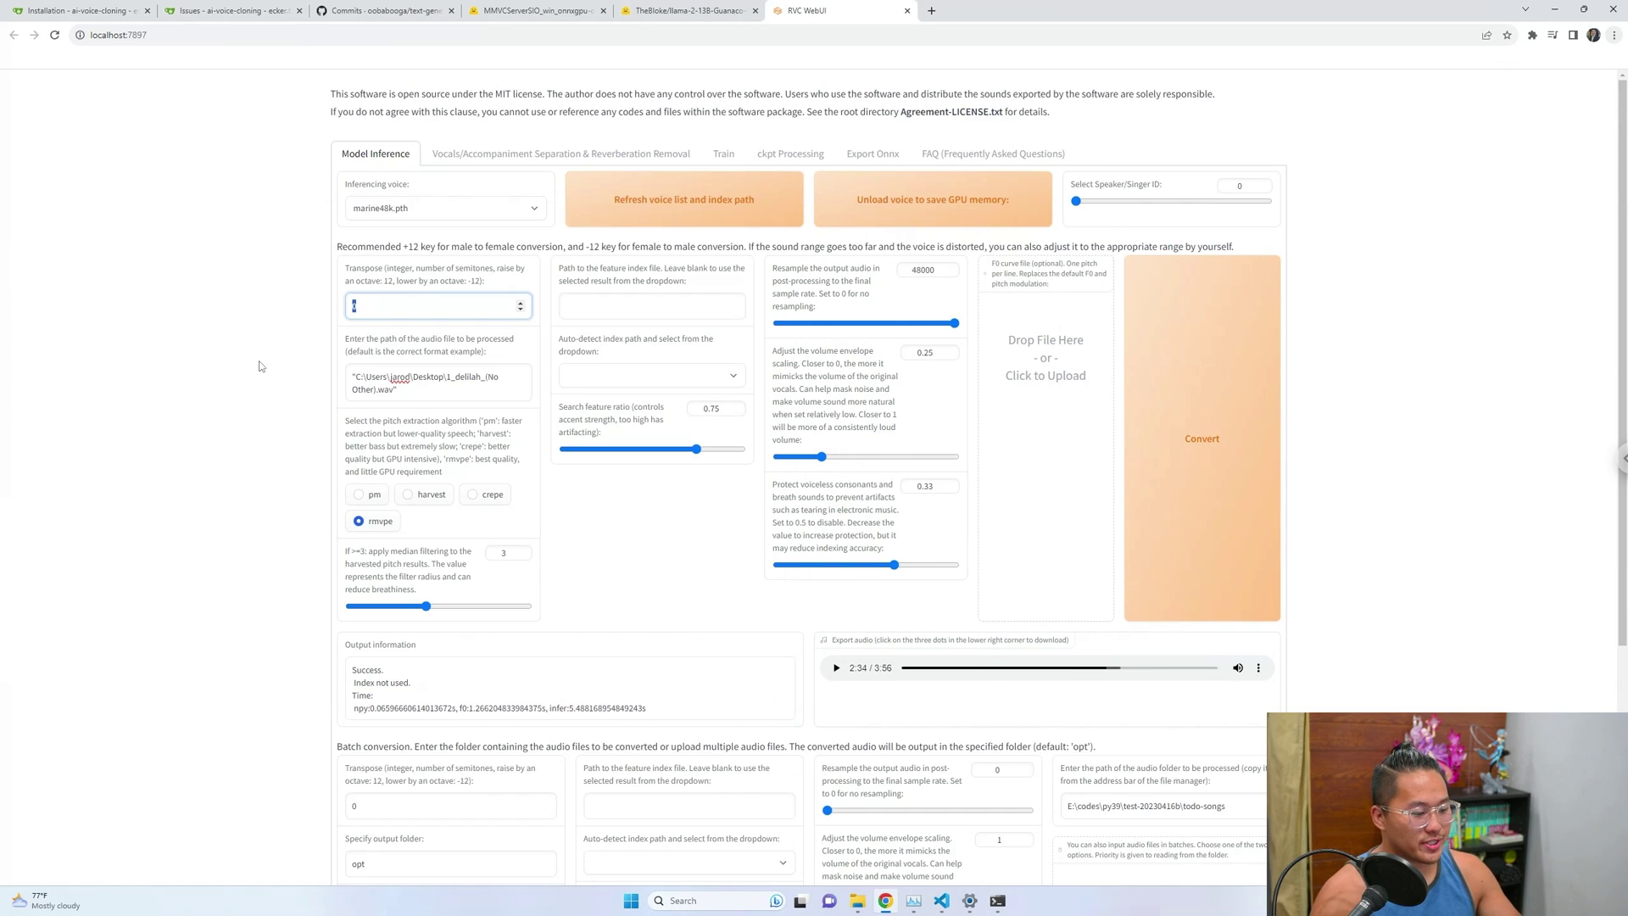
click(1258, 455)
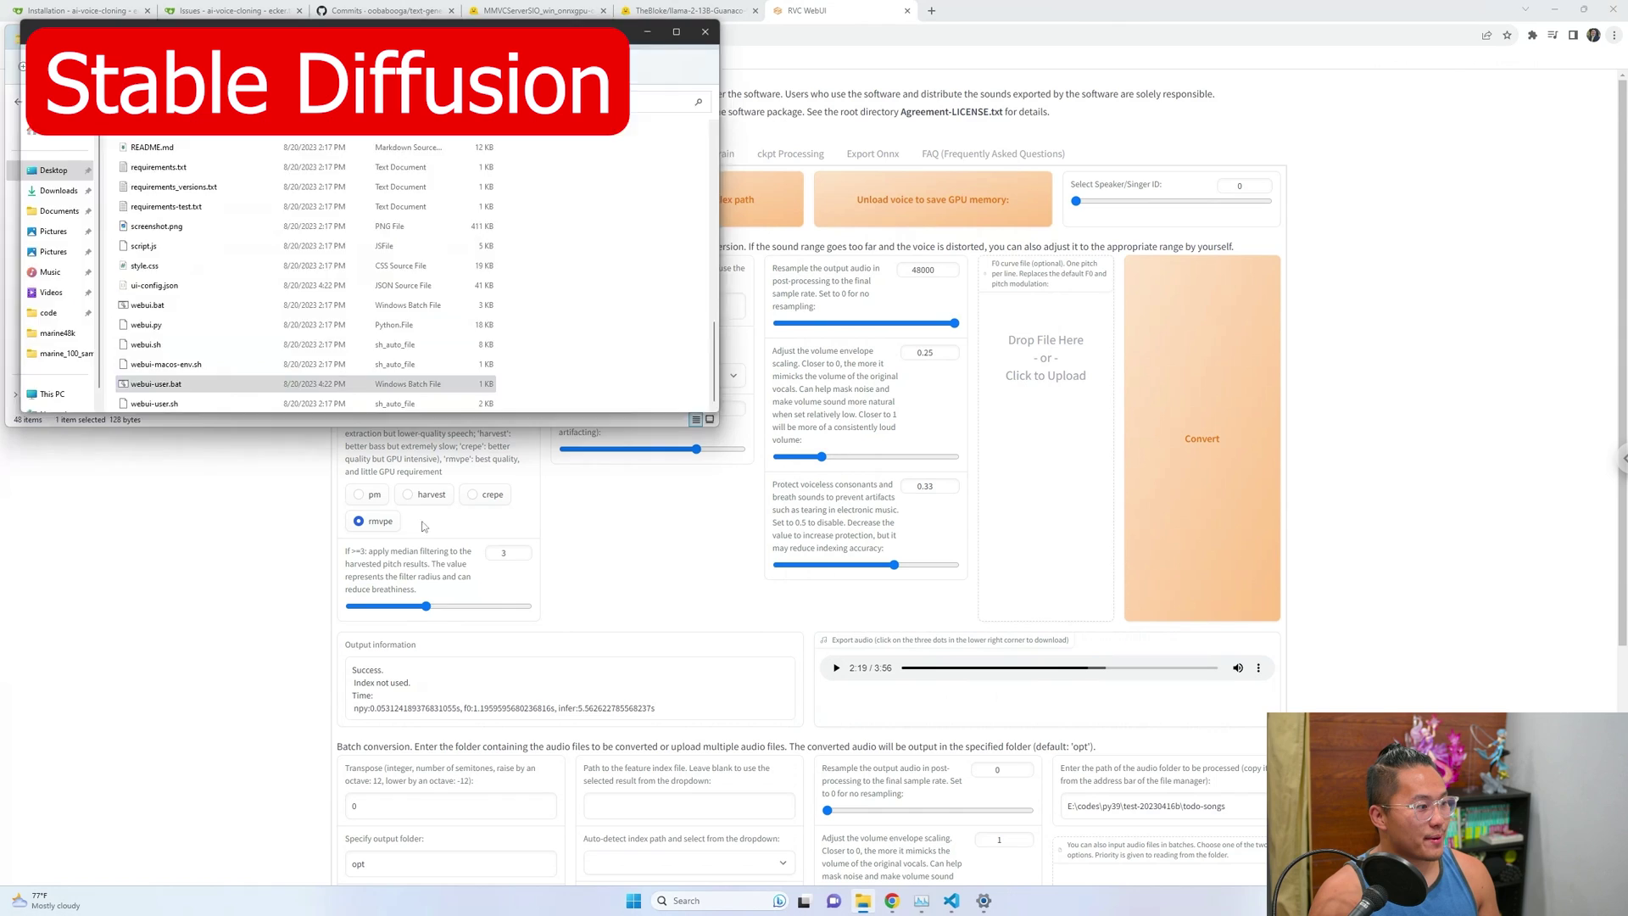
- Launch the Stable Diffusion web UI by running webui-user.bat
double_click(201, 385)
drag(848, 171, 862, 180)
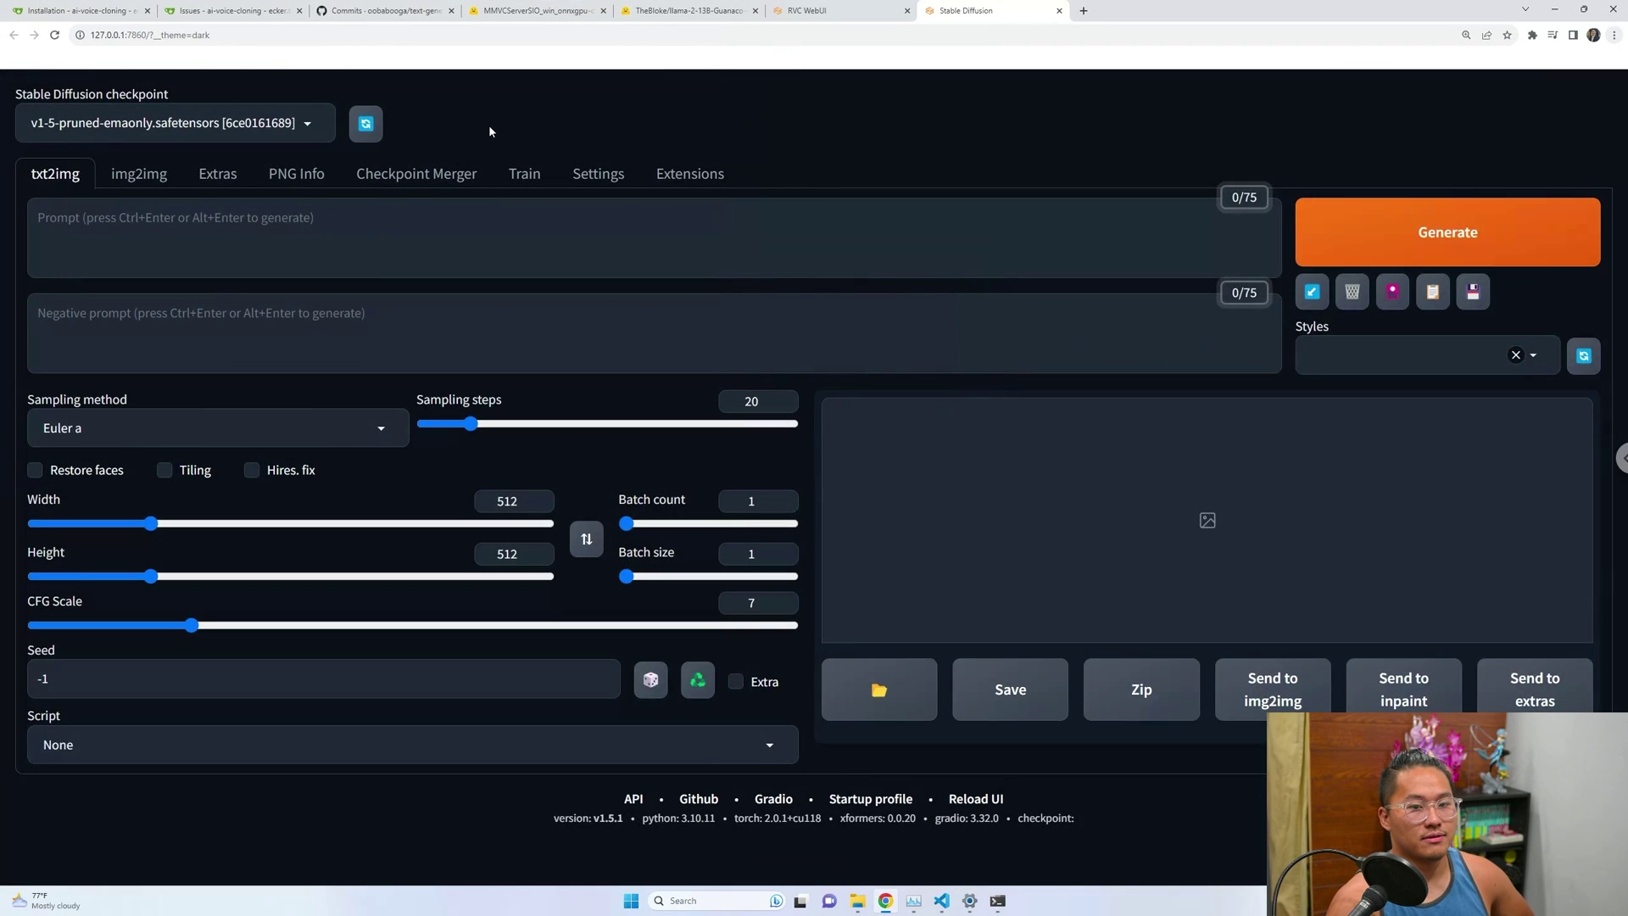
- Refresh the list of Stable Diffusion checkpoints and load meinamix_meinaV11.safetensors
click(307, 123)
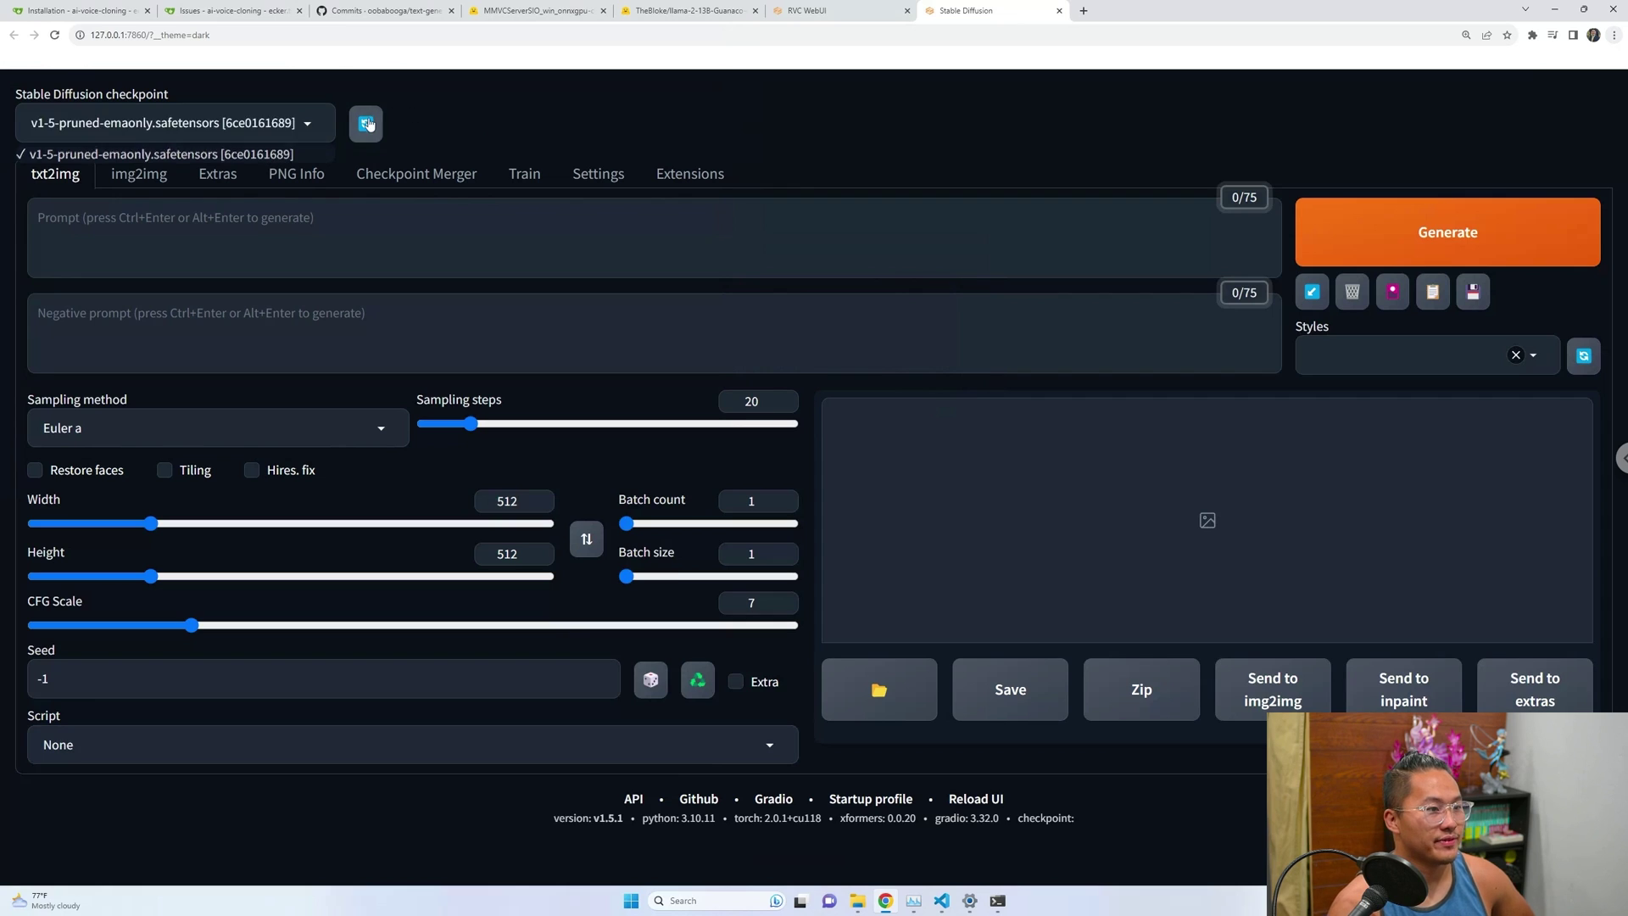
click(307, 123)
click(404, 121)
click(280, 159)
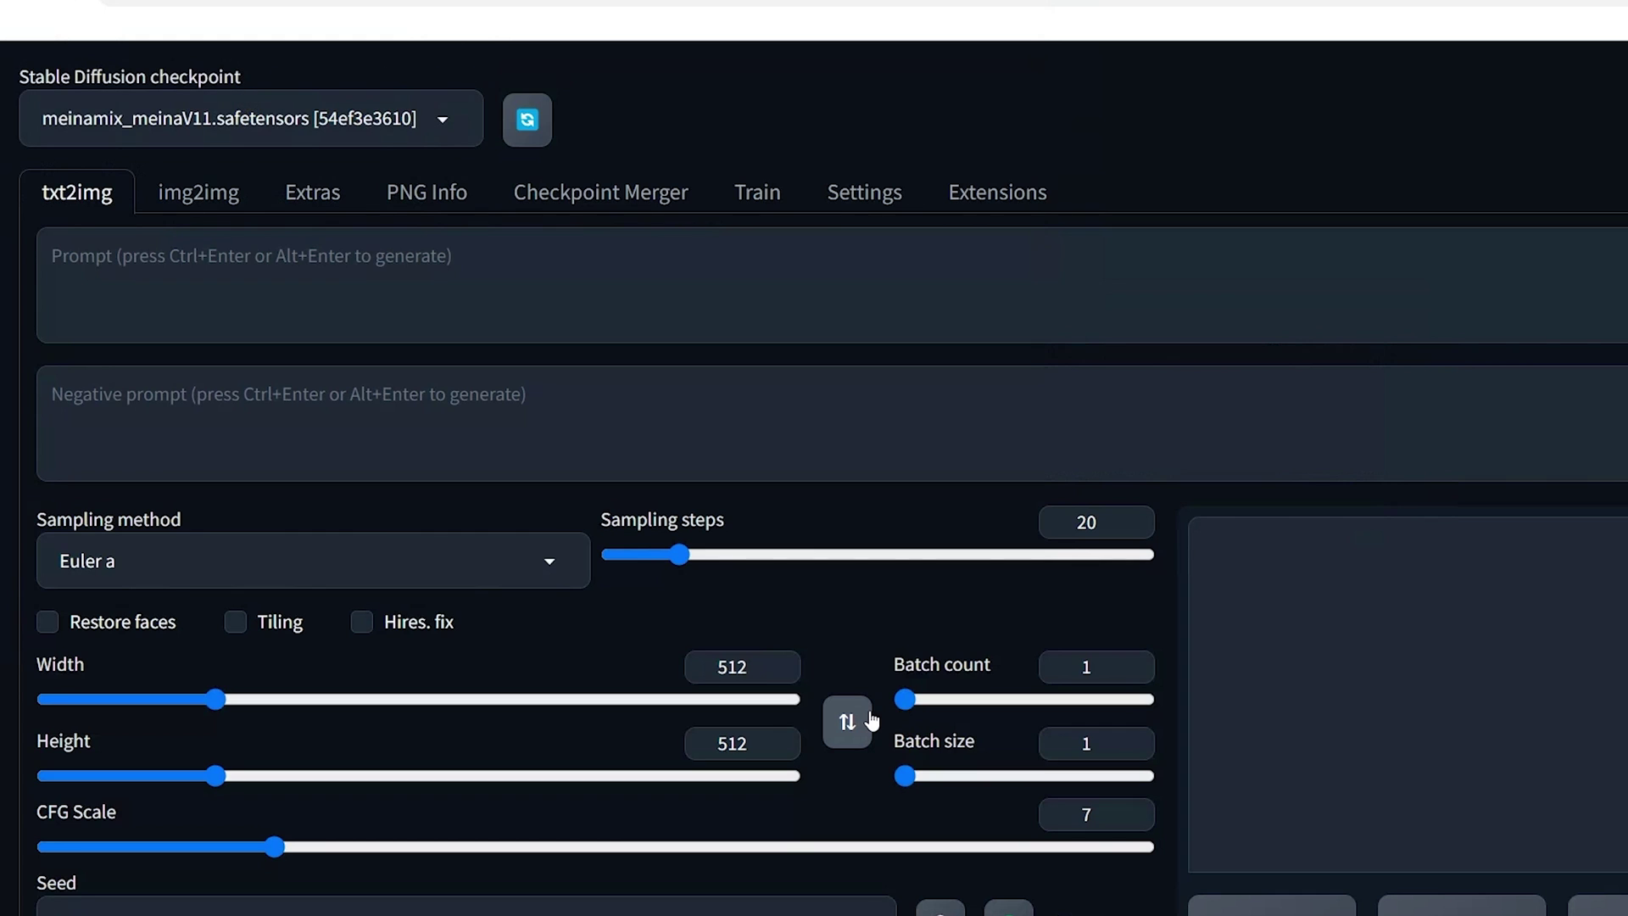
- Enter the txt2img prompt "A medieval Knight marching to battle, portrait, shiny, (masterpiece)"
click(738, 271)
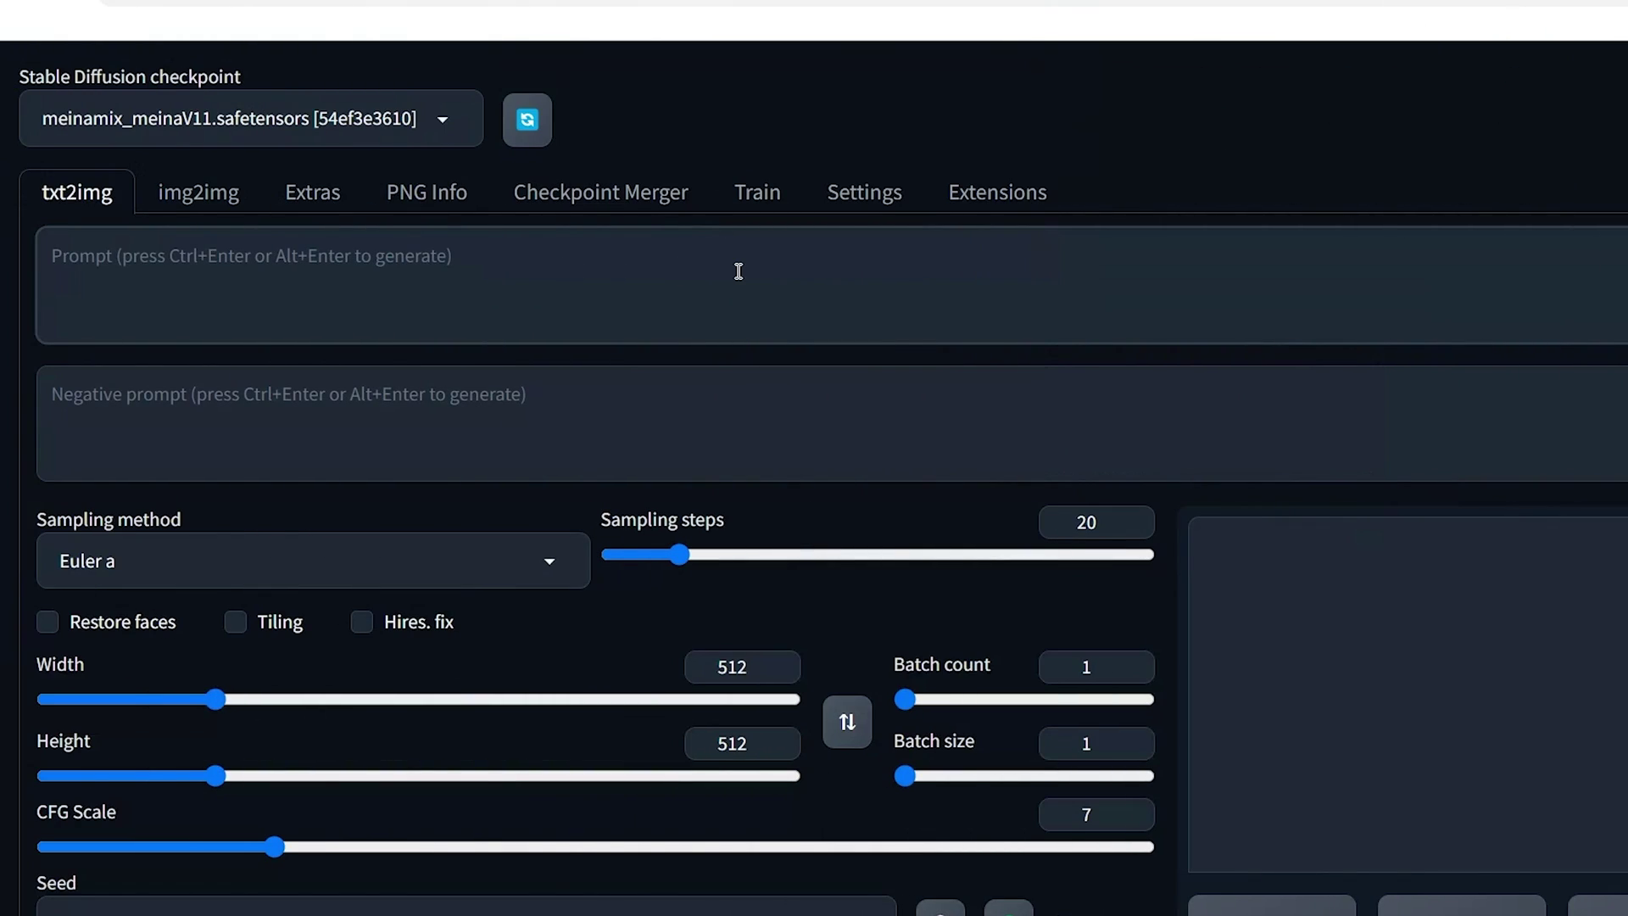
text(A)
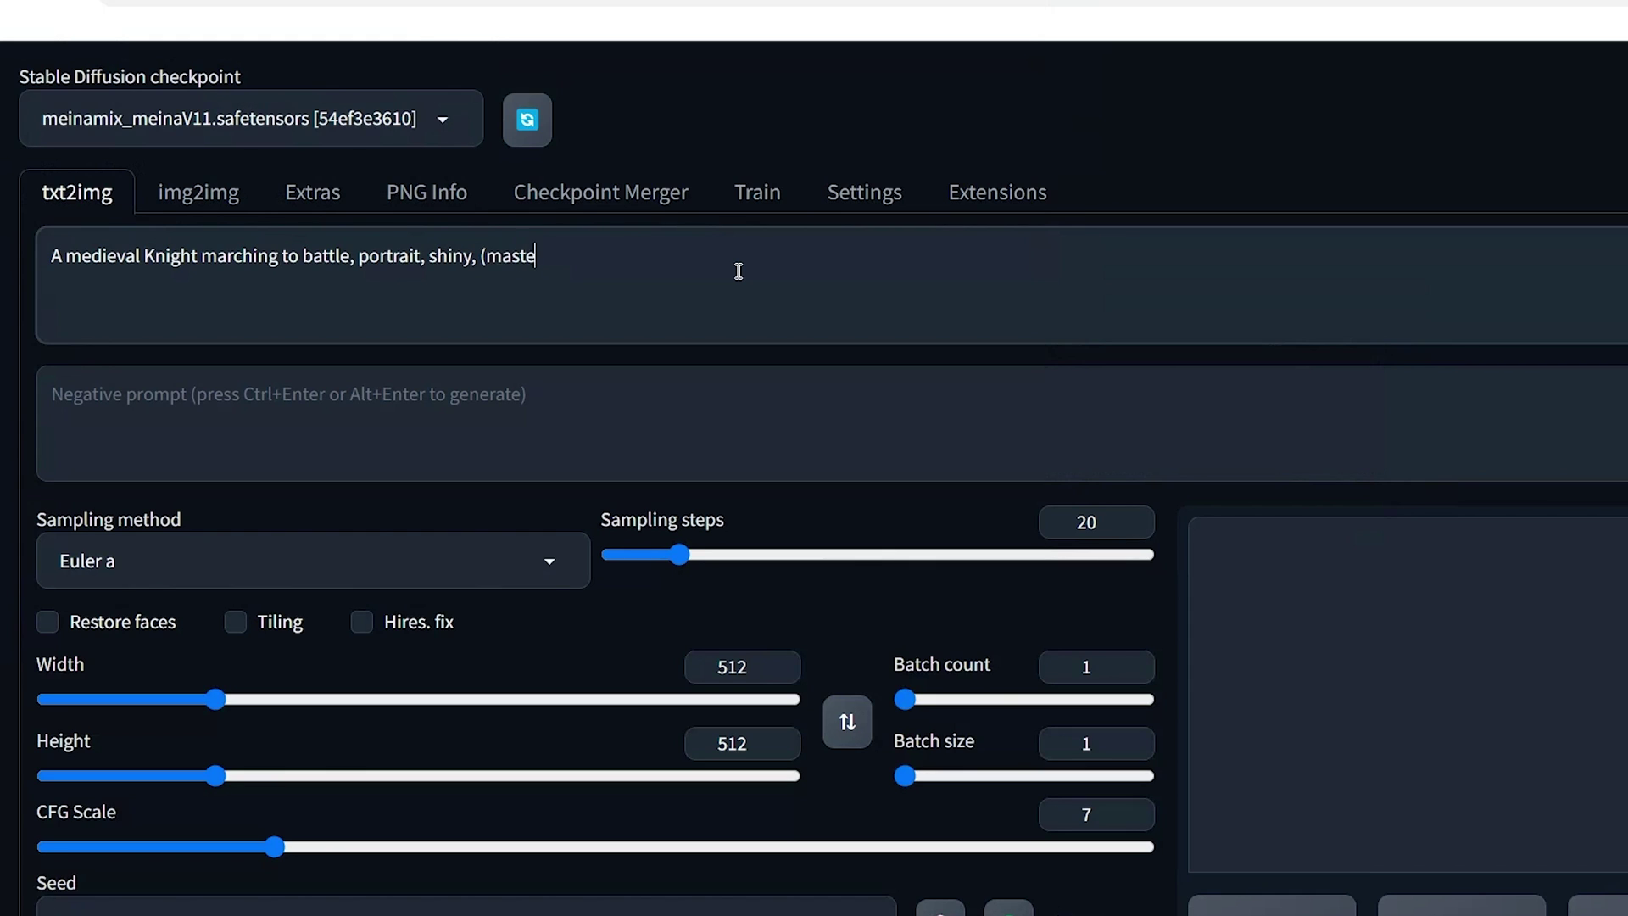
- Set the sampling method to DPM++ 2M SDE Karras and the sampling steps to 30
scroll(739, 271, down, 4)
click(339, 561)
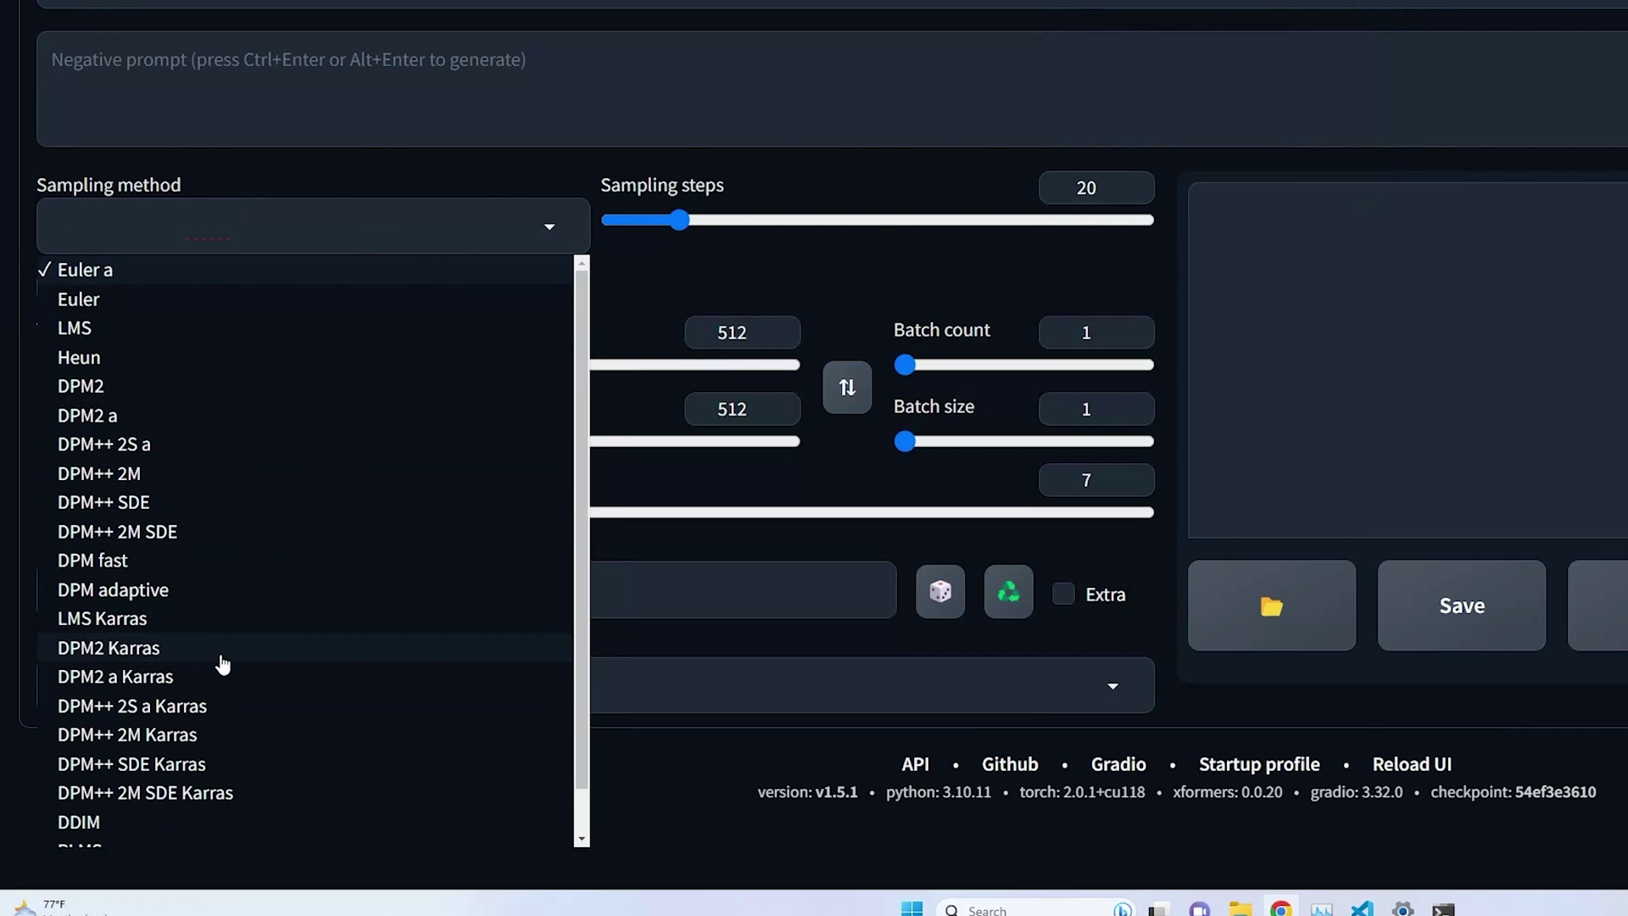
click(189, 790)
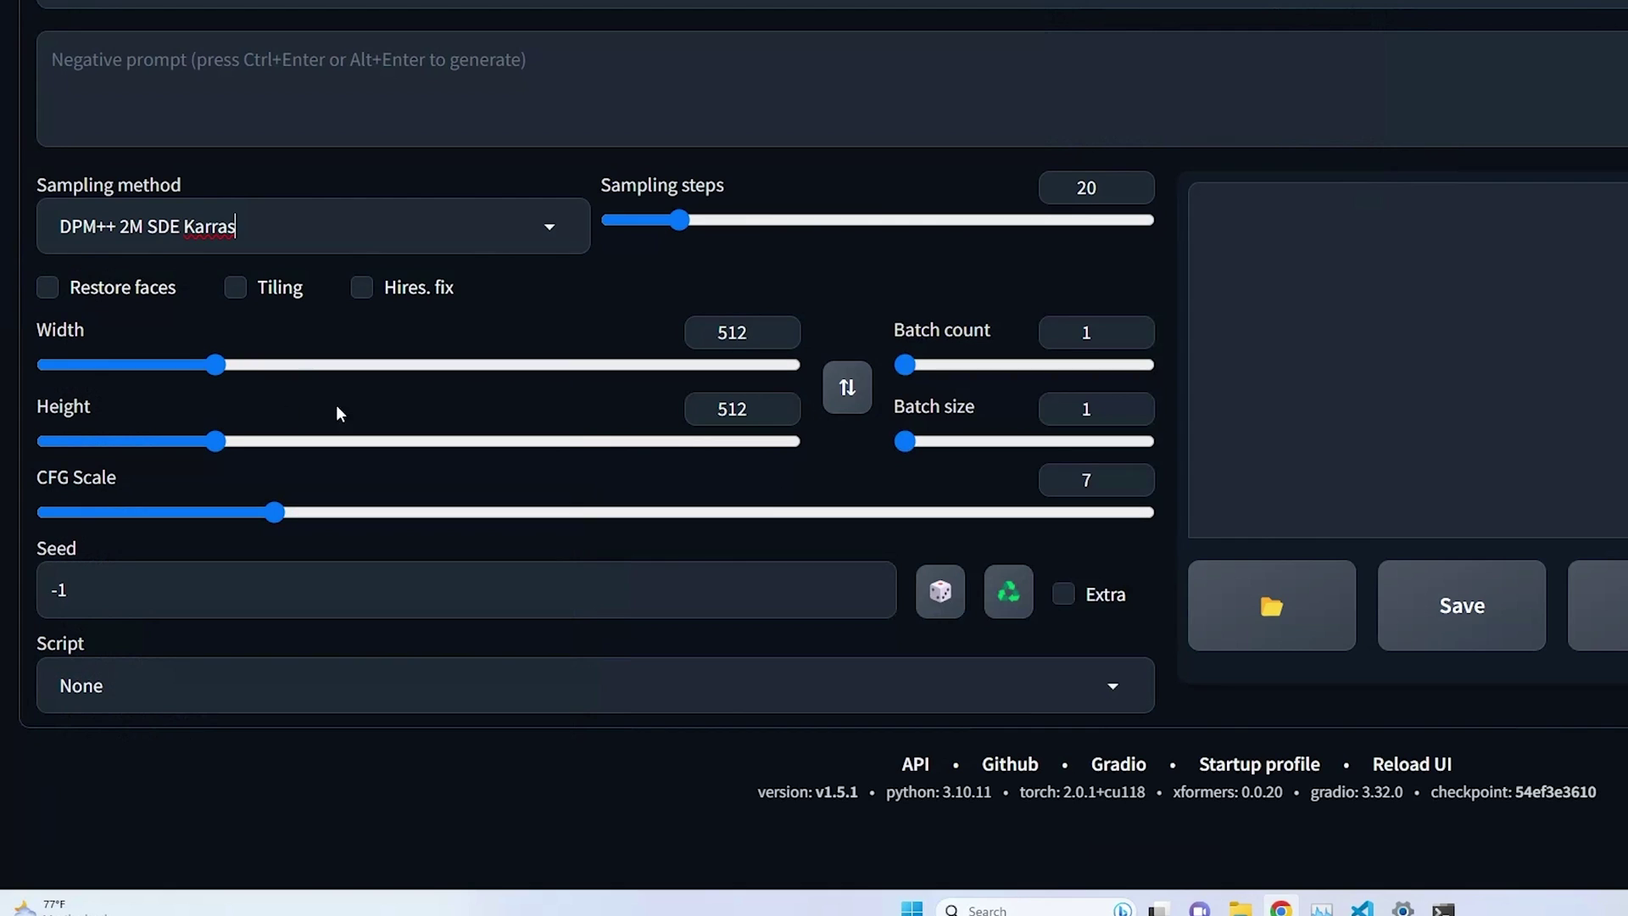
double_click(1086, 188)
text(30)
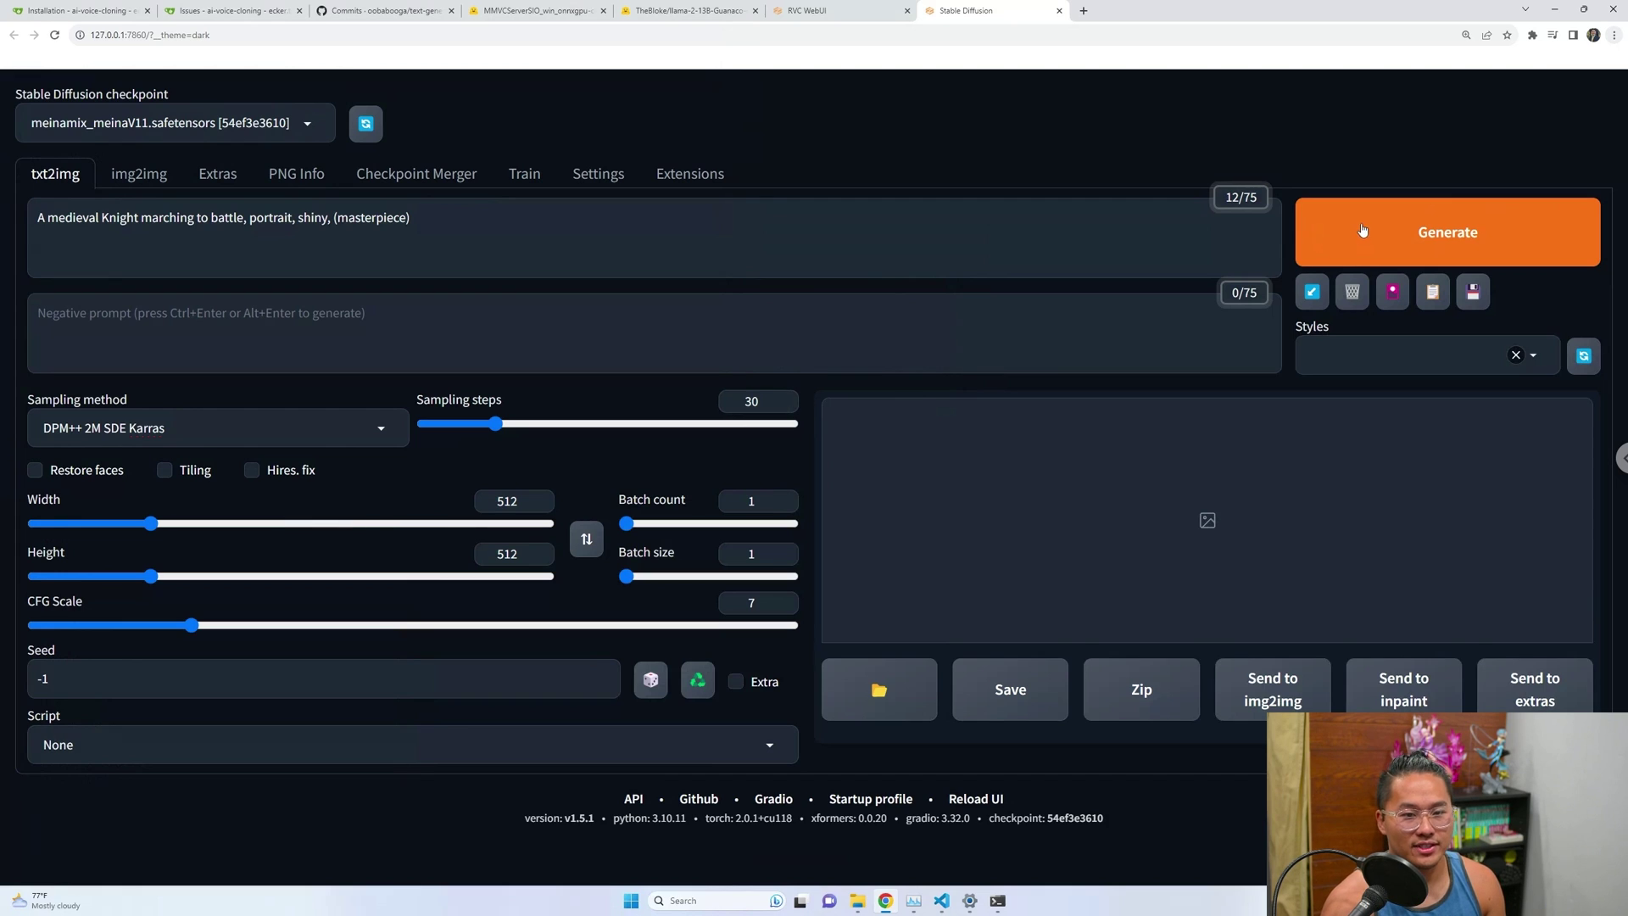
- Generate two images from the knight prompt, checking the progress in the console window in between
click(1362, 230)
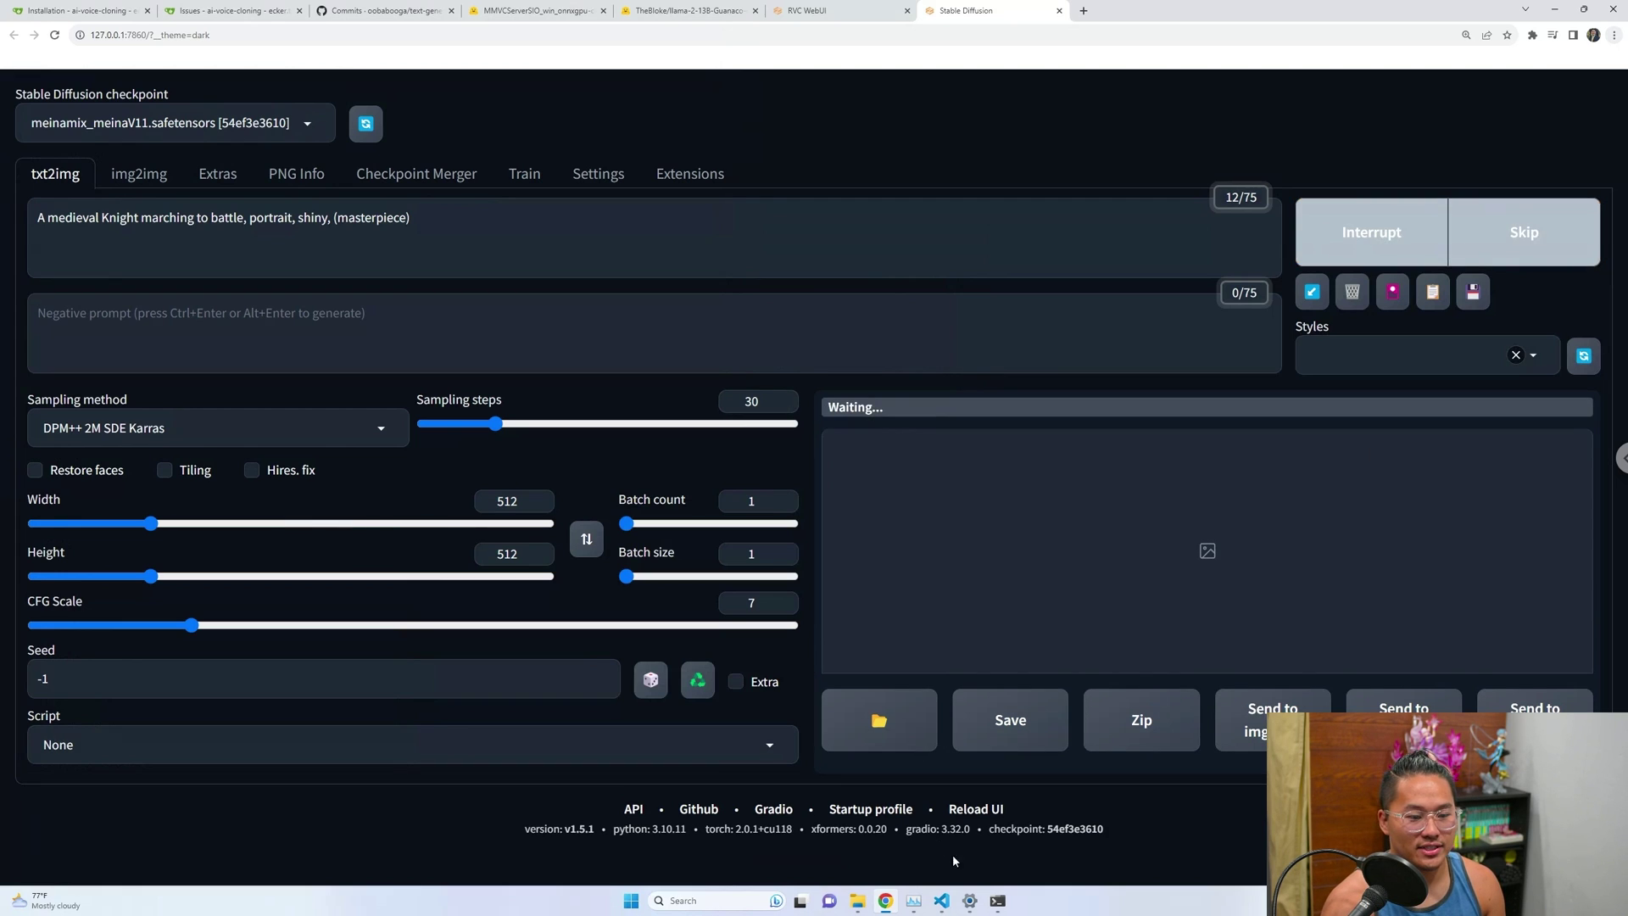
key(alt+Tab)
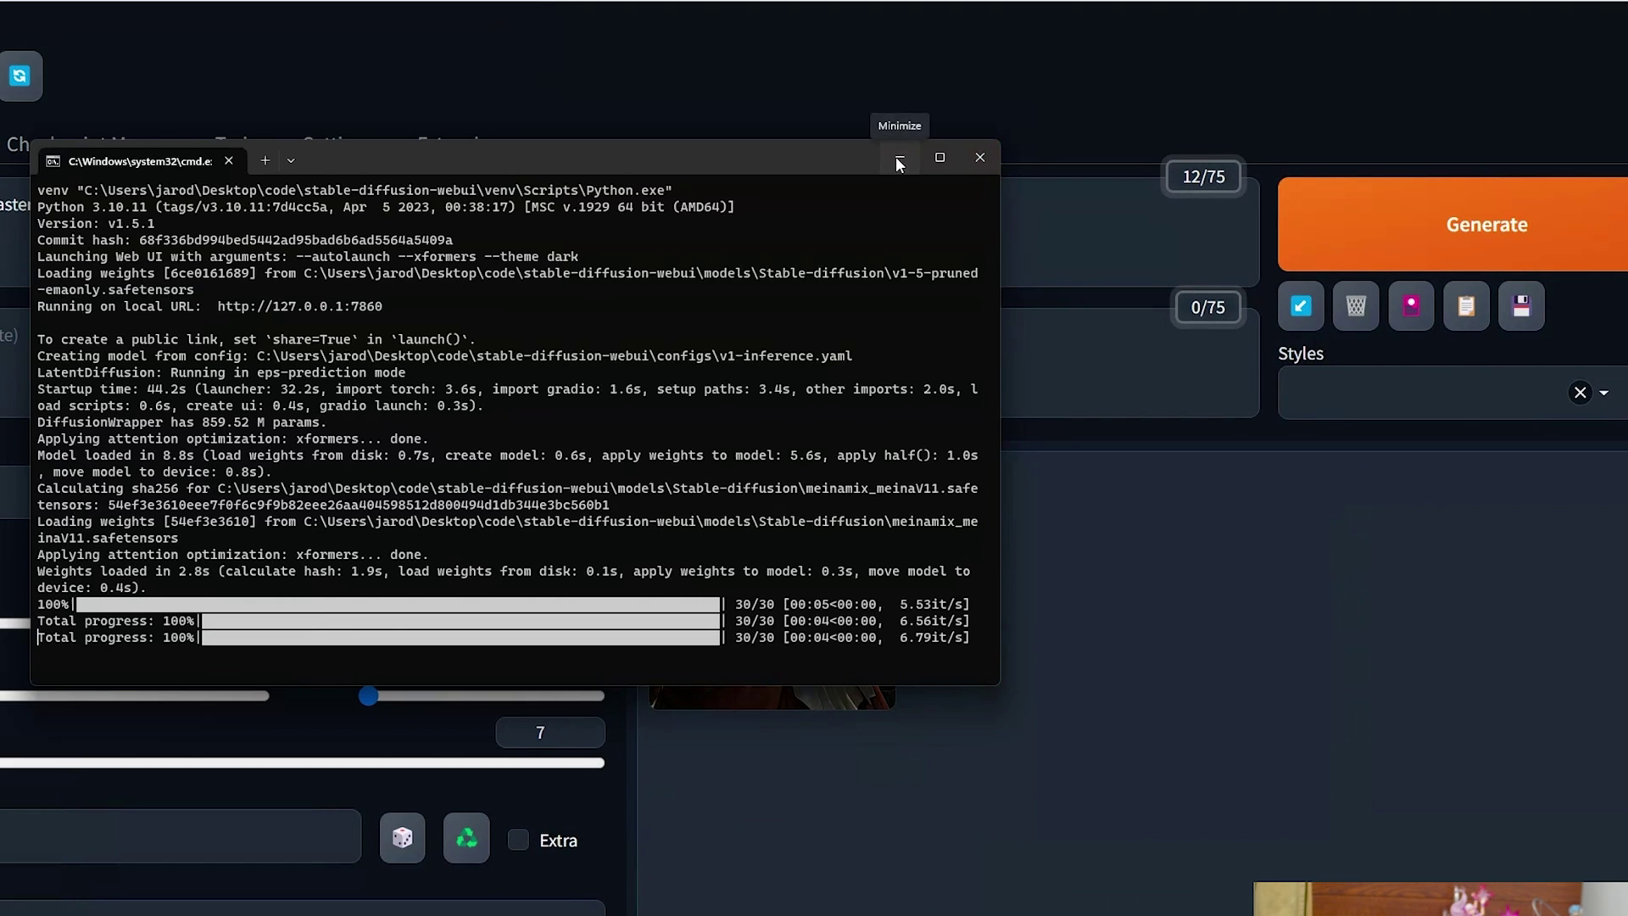
click(895, 156)
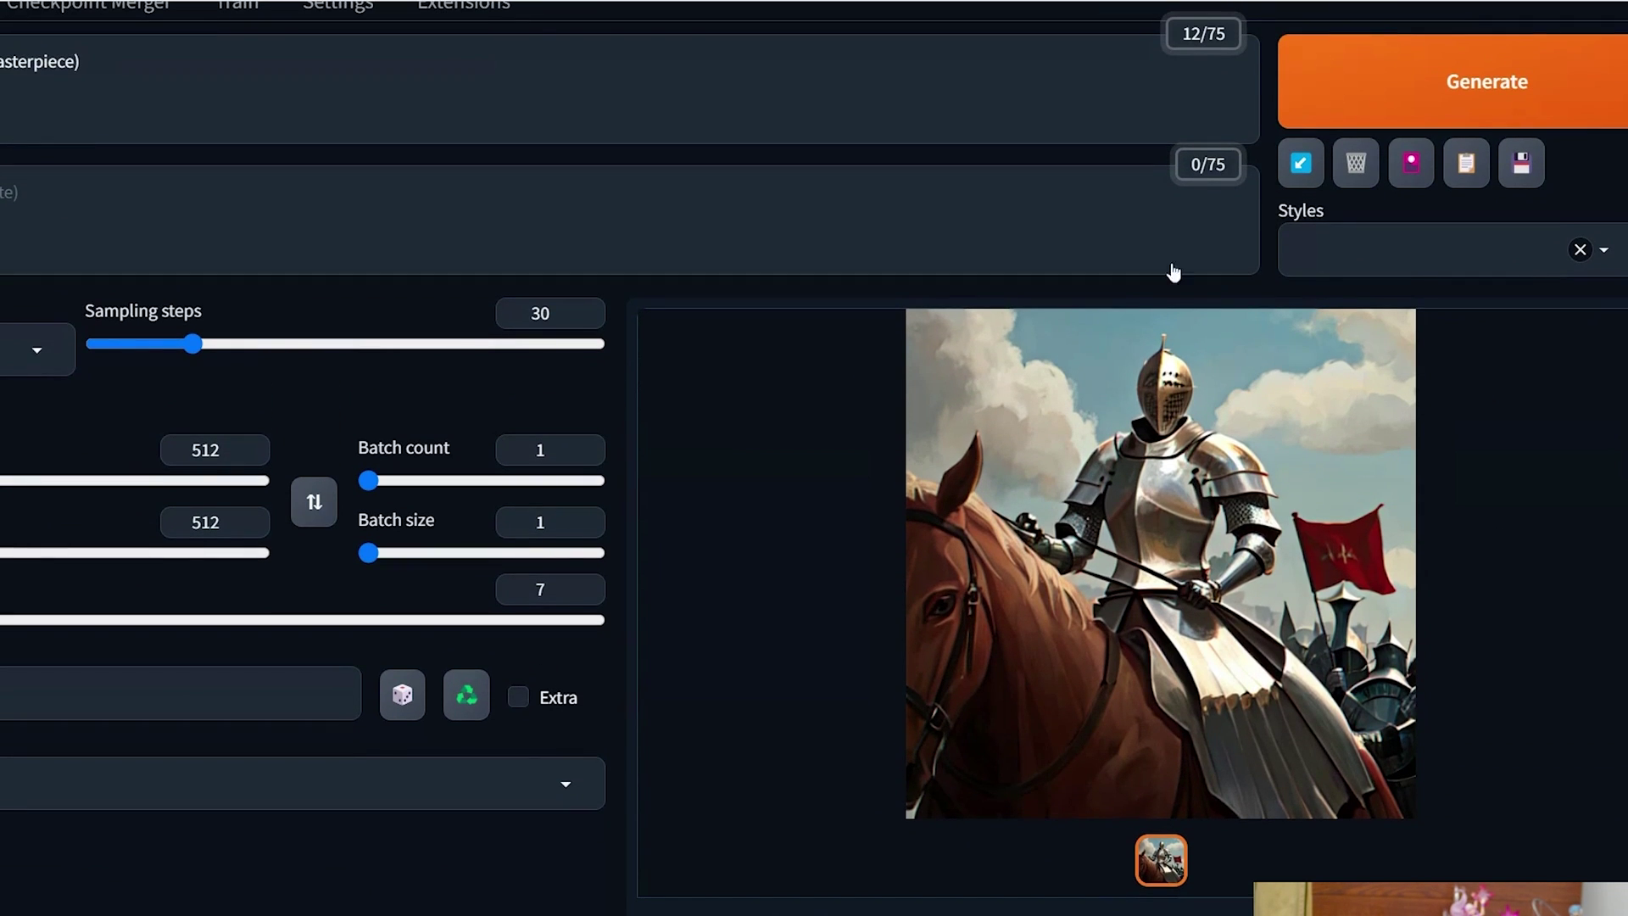
click(1406, 78)
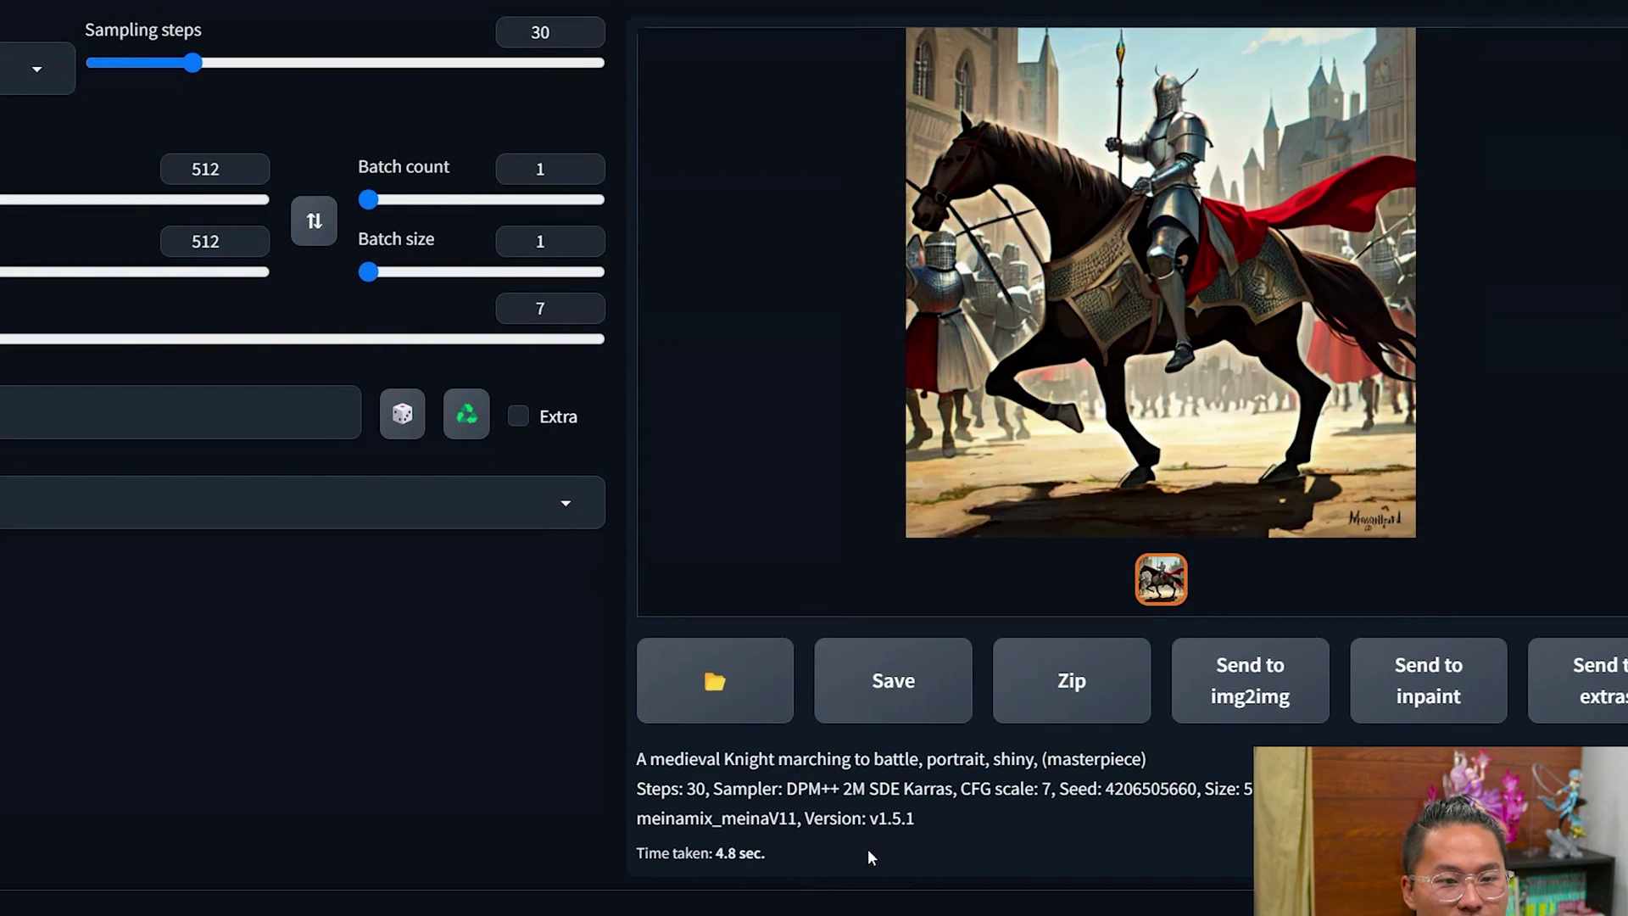
- Check the knight image's generation time, set the sampling steps to 20 and generate another image
drag(775, 874, 699, 853)
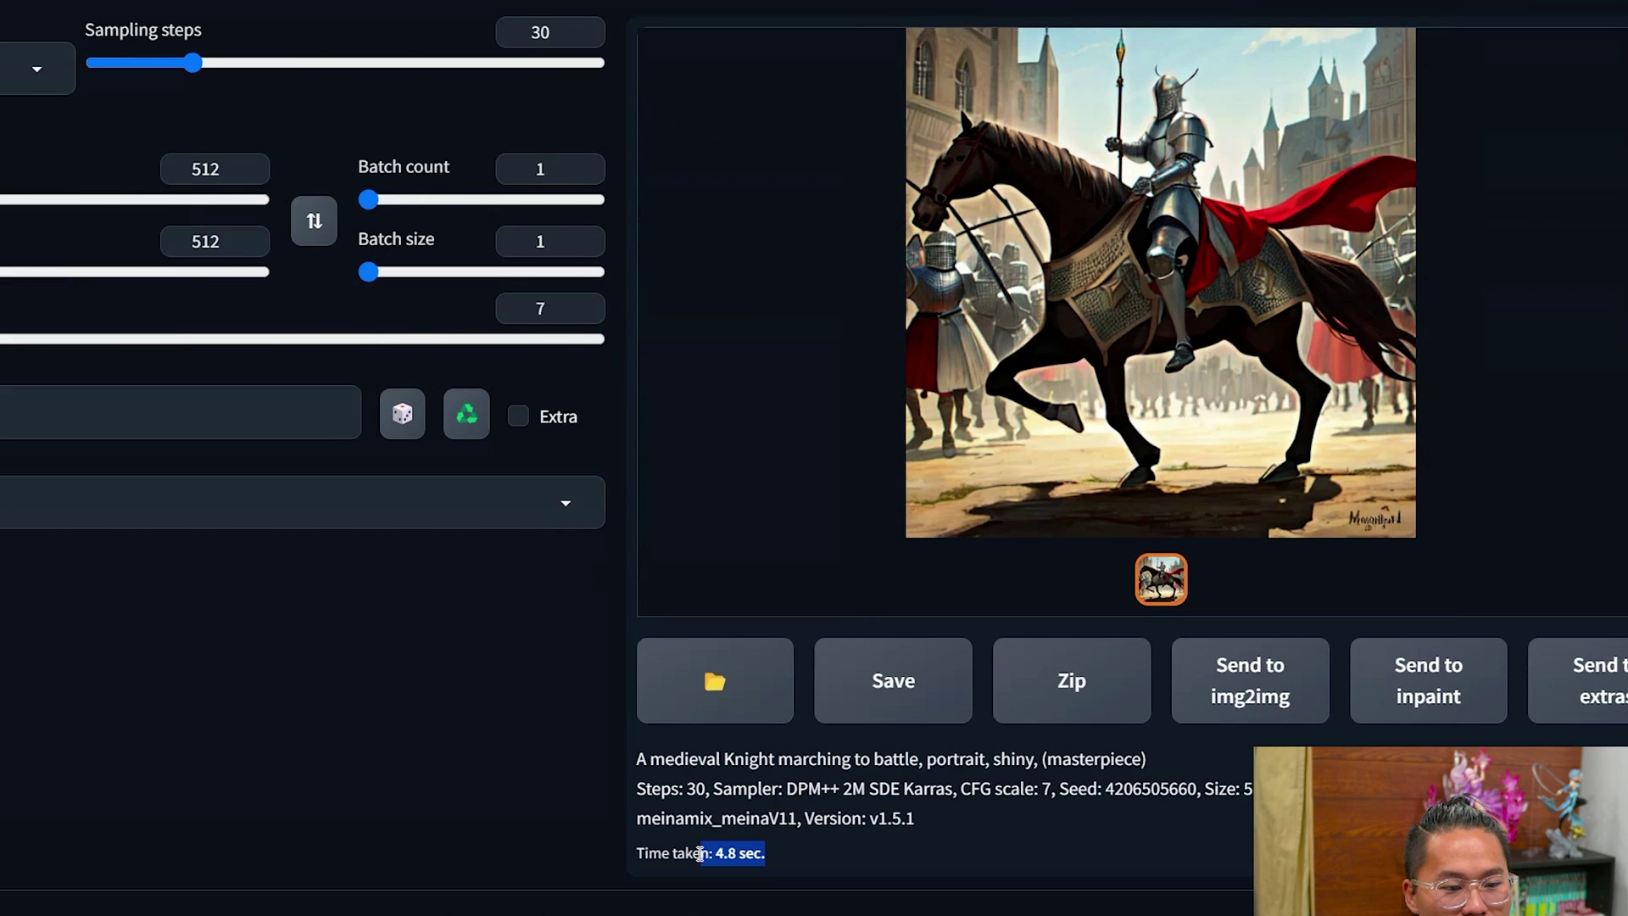
click(829, 860)
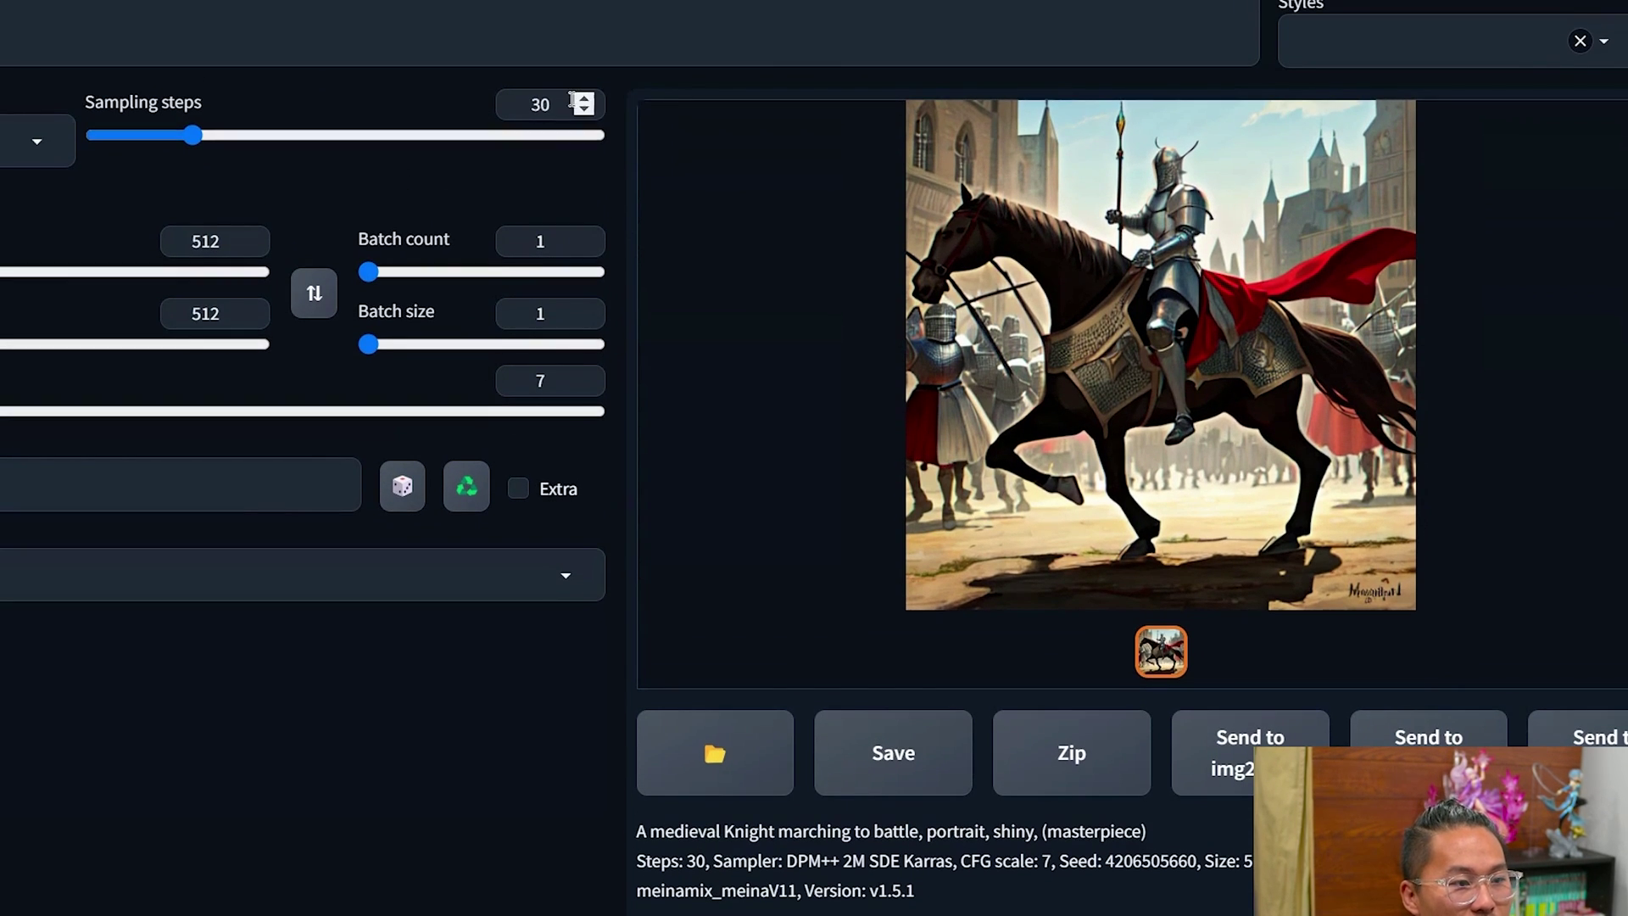
click(573, 101)
key(BackSpace)
key(BackSpace)
text(20)
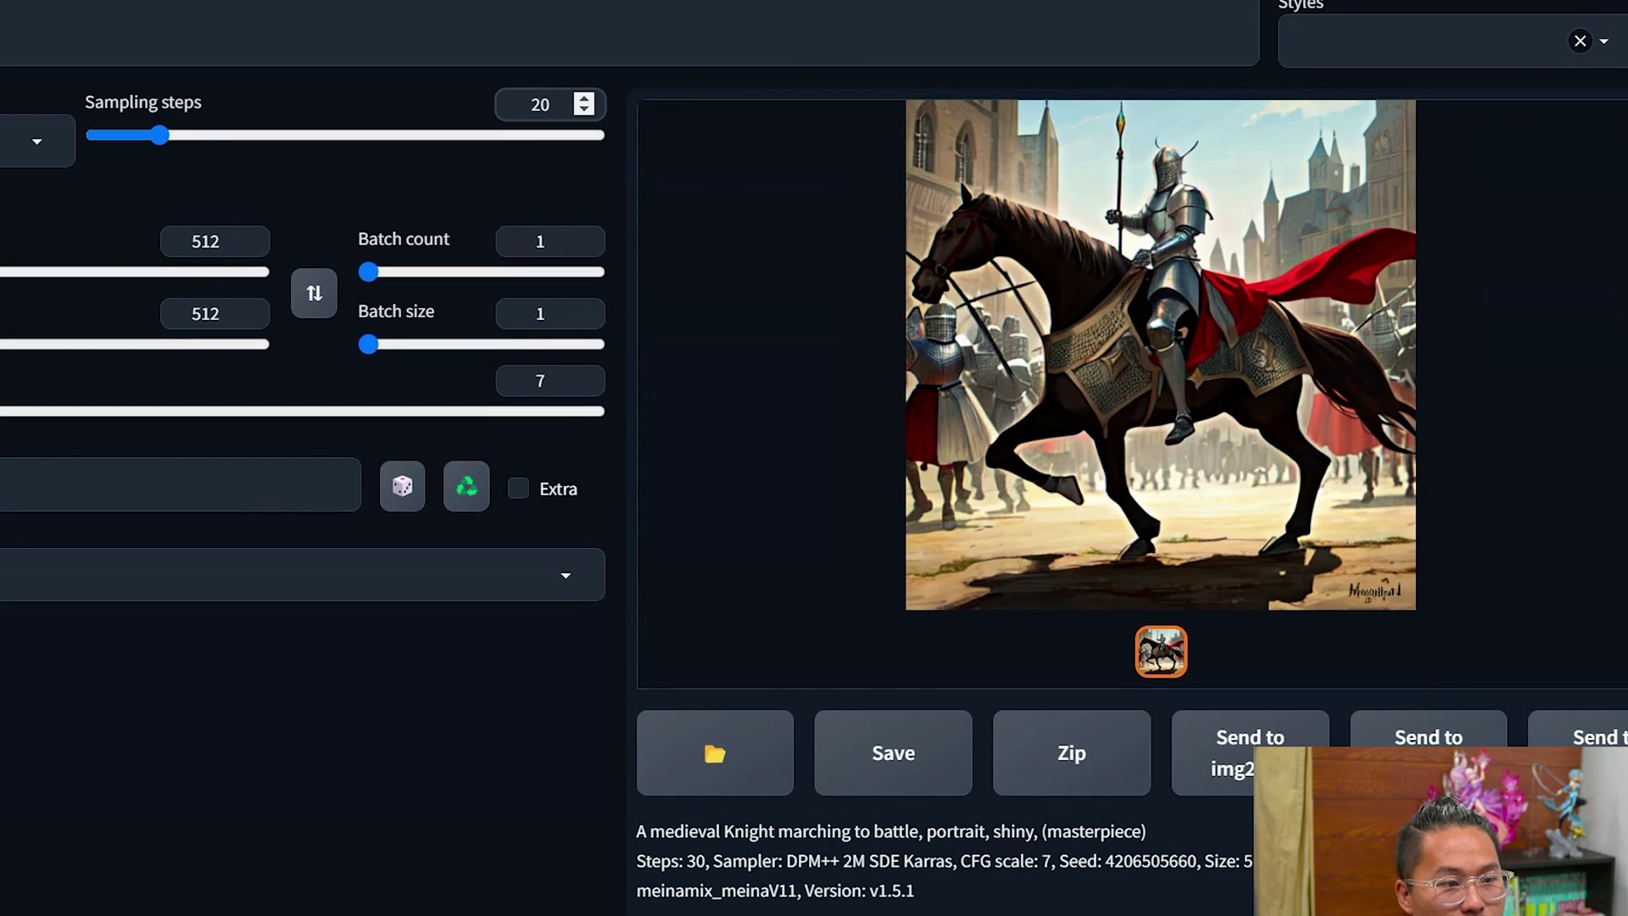
key(ctrl+Return)
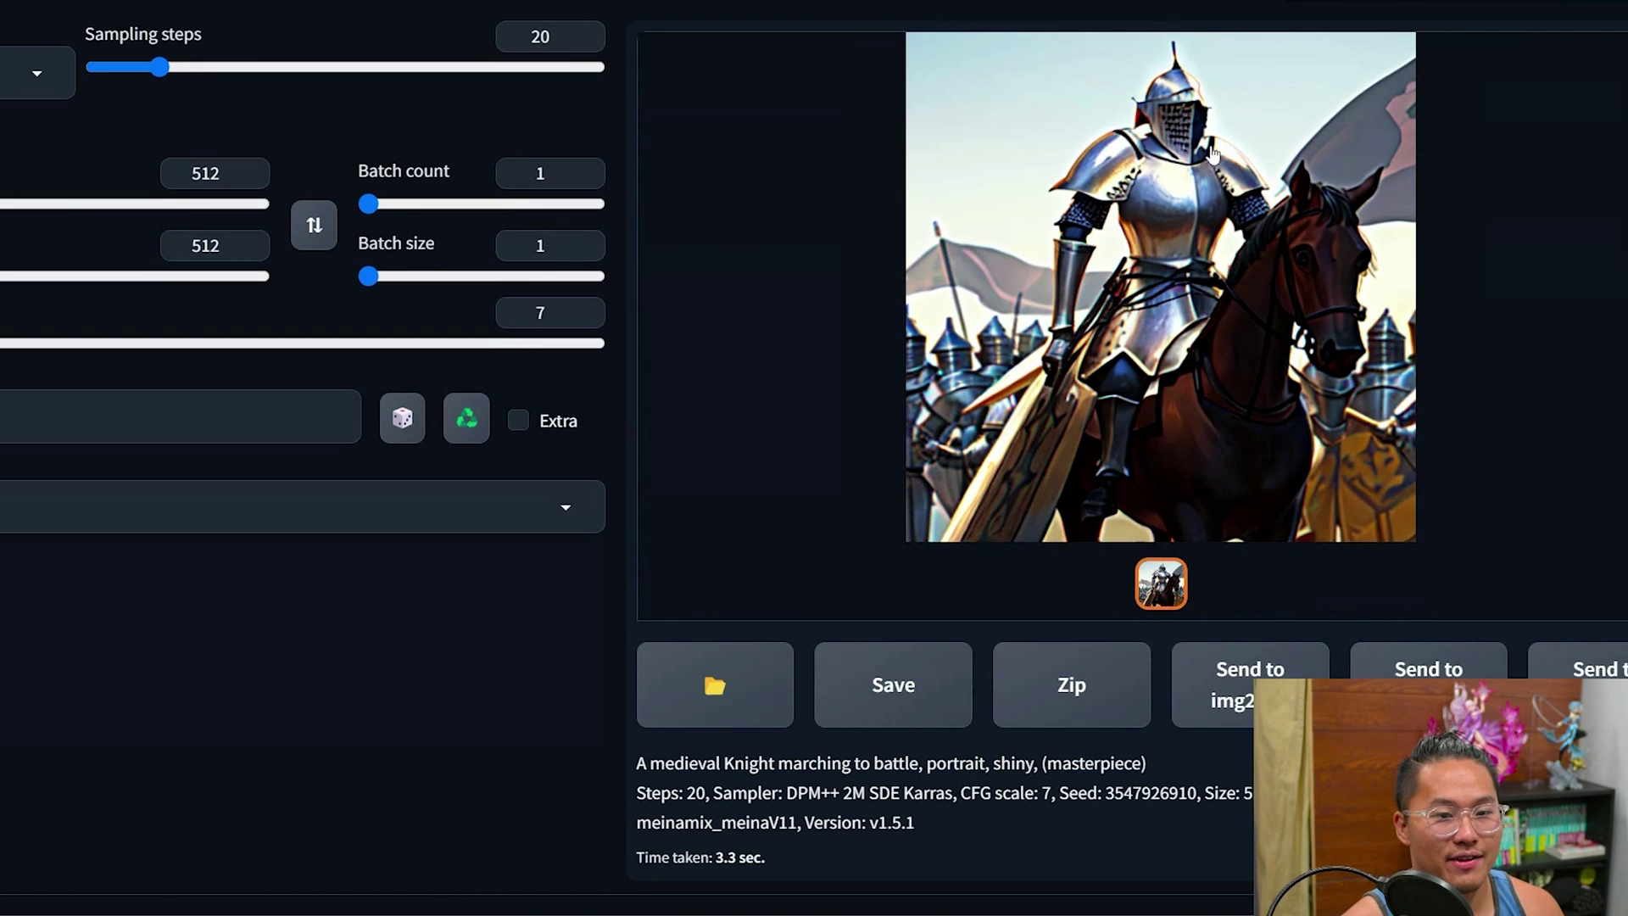
- With Hires. fix left off, change the prompt to "An anime girl from Japan, marching to battle, portrait, shiny, (masterpiece)" and generate an image
click(252, 469)
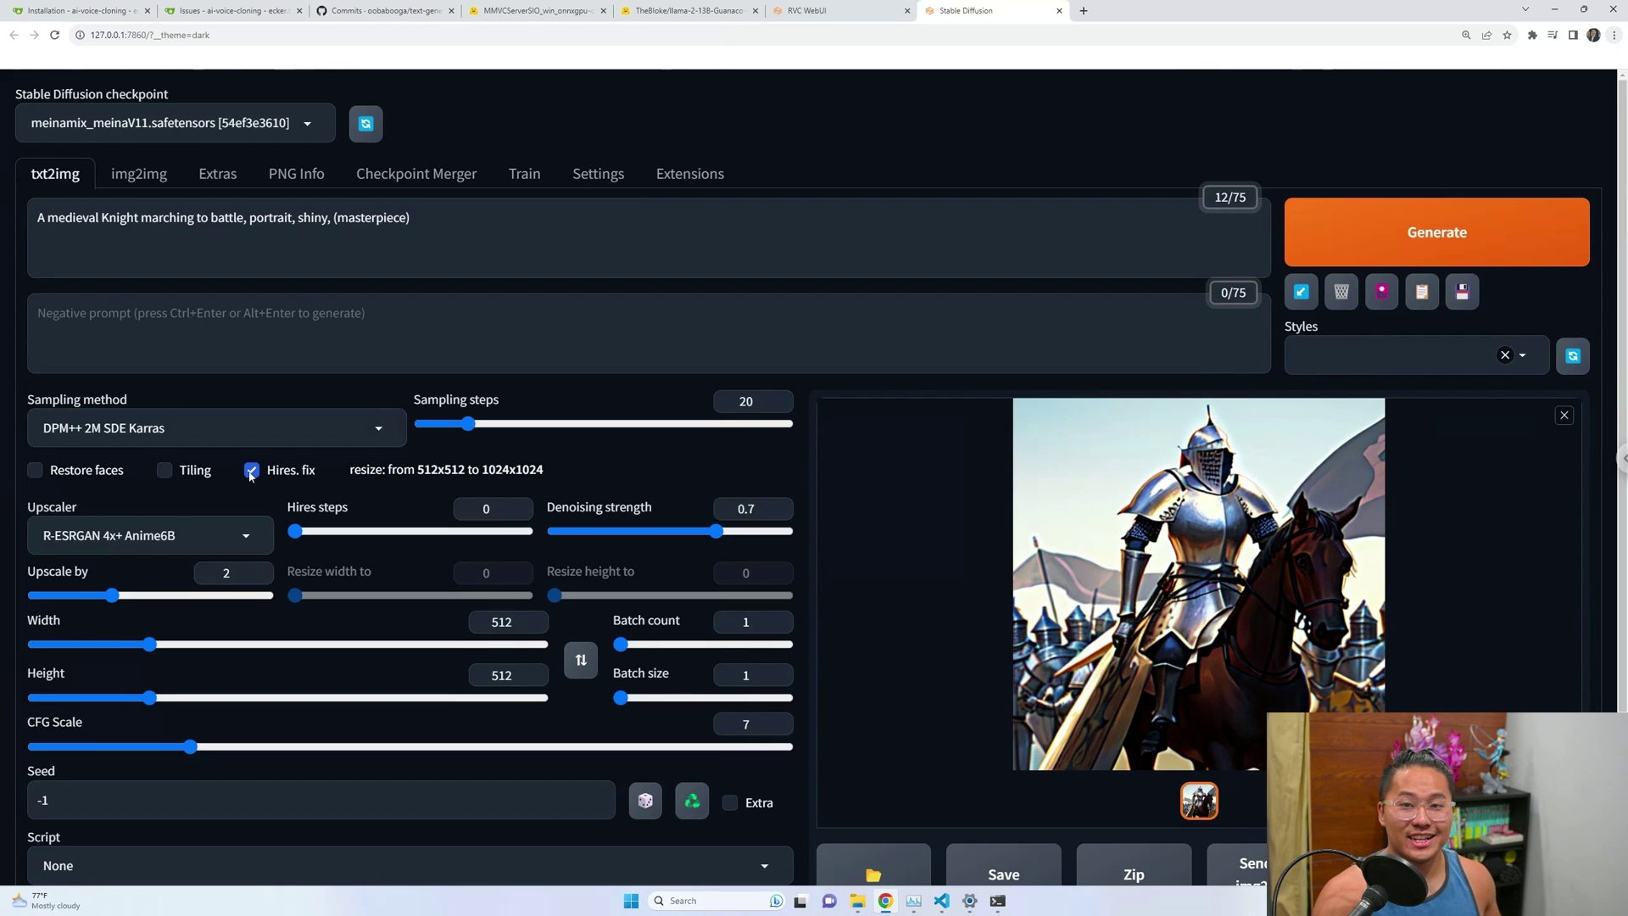
click(252, 471)
click(416, 217)
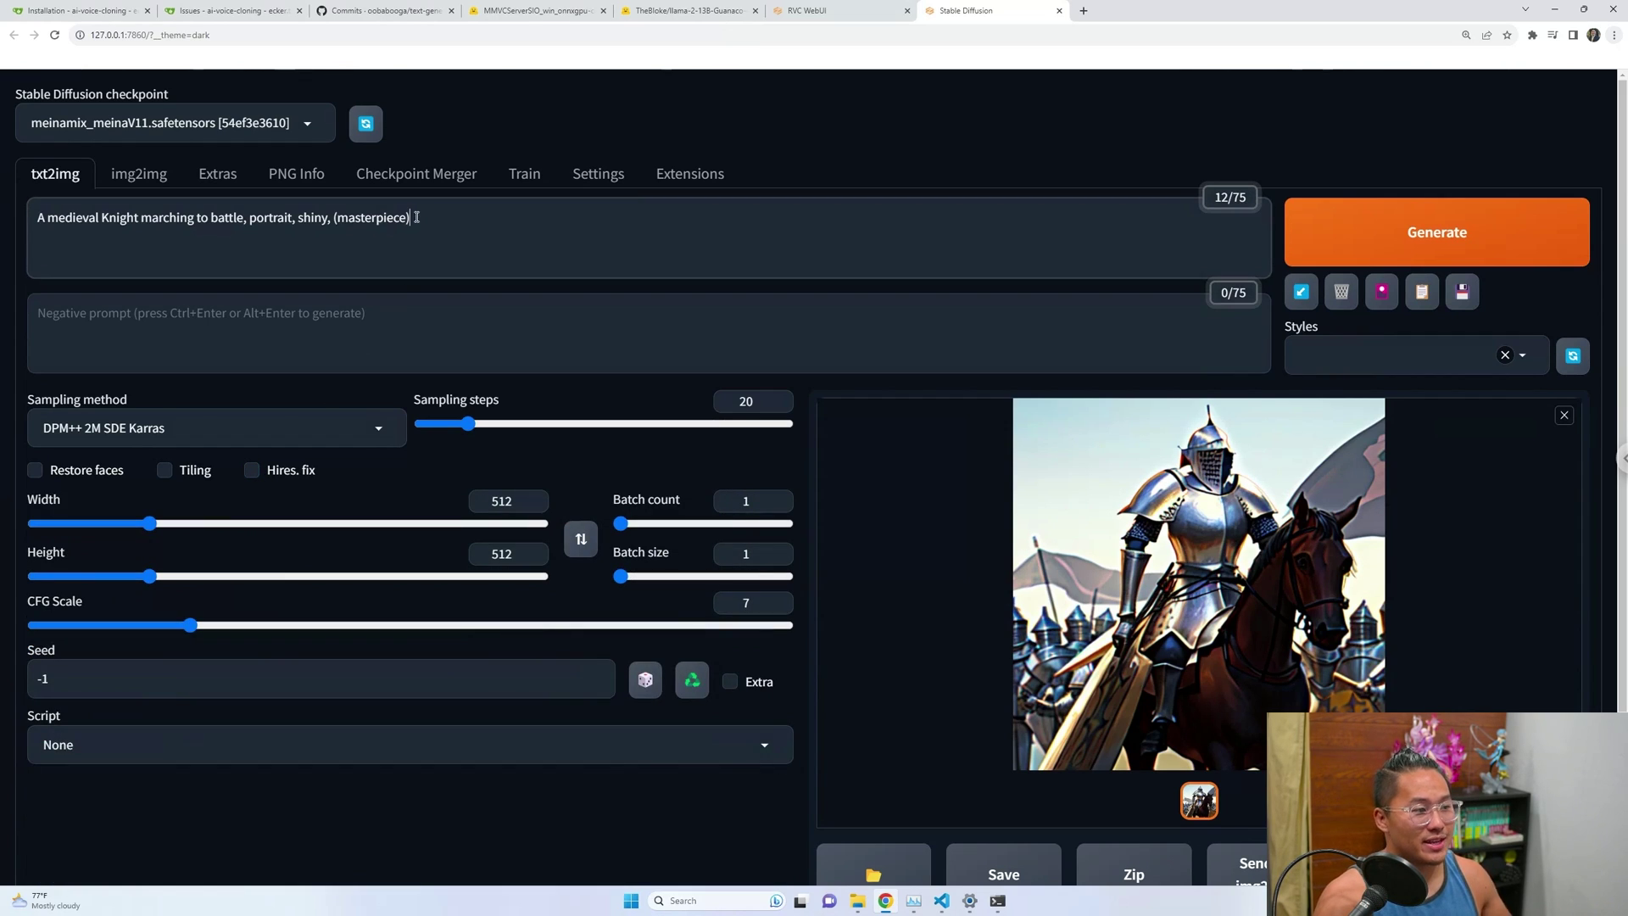
drag(104, 220, 151, 222)
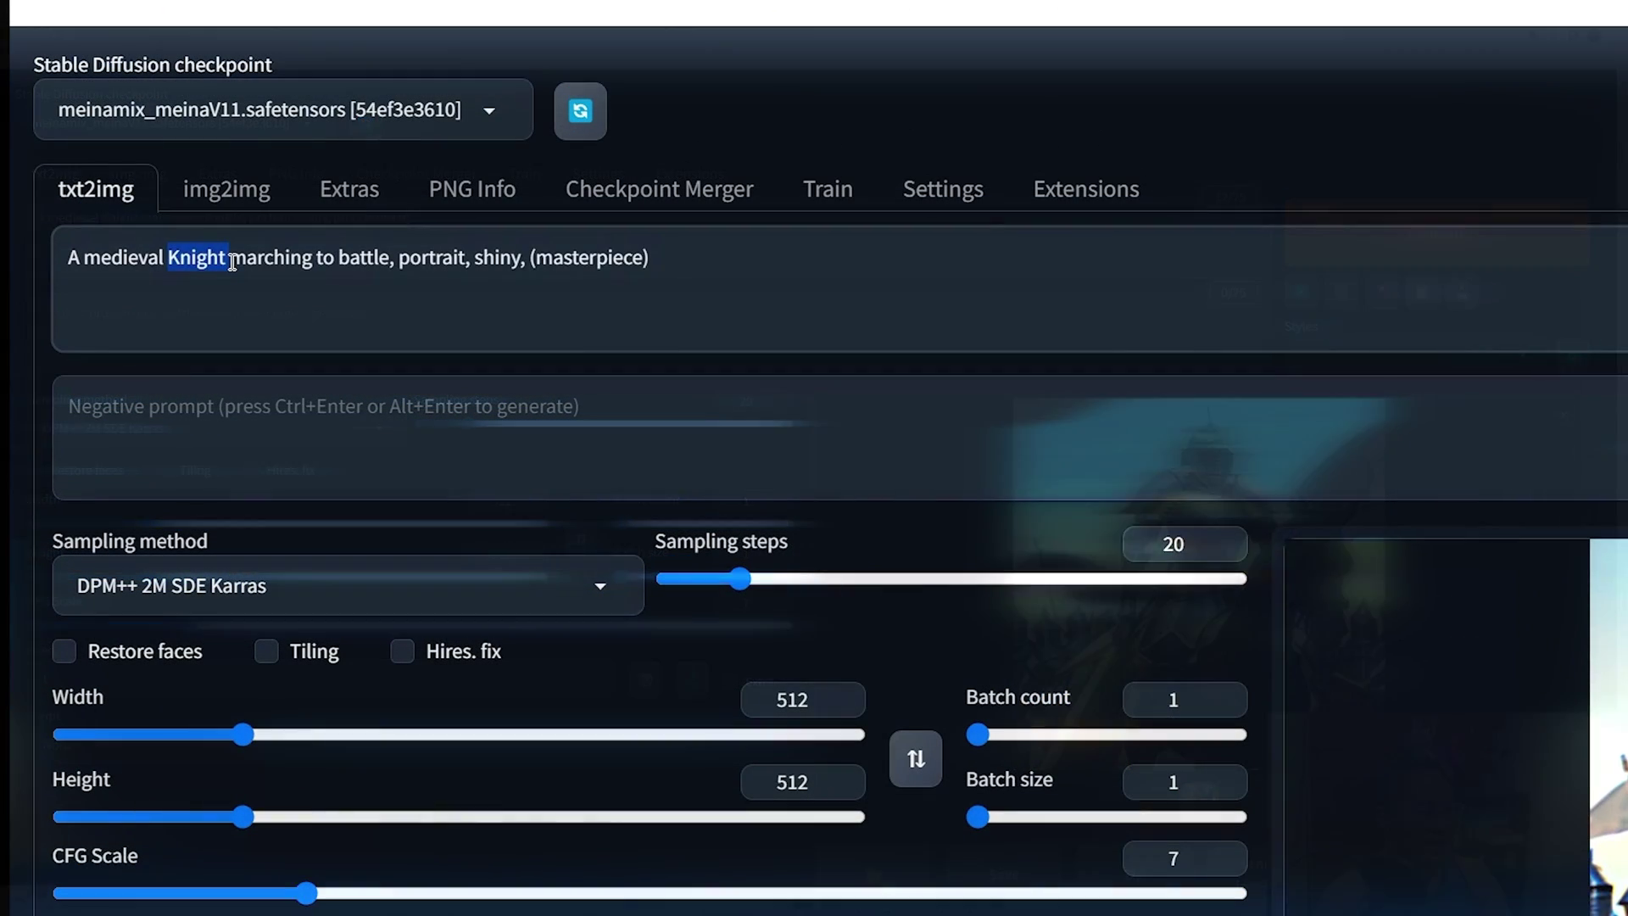
key(BackSpace)
key(ctrl+BackSpace)
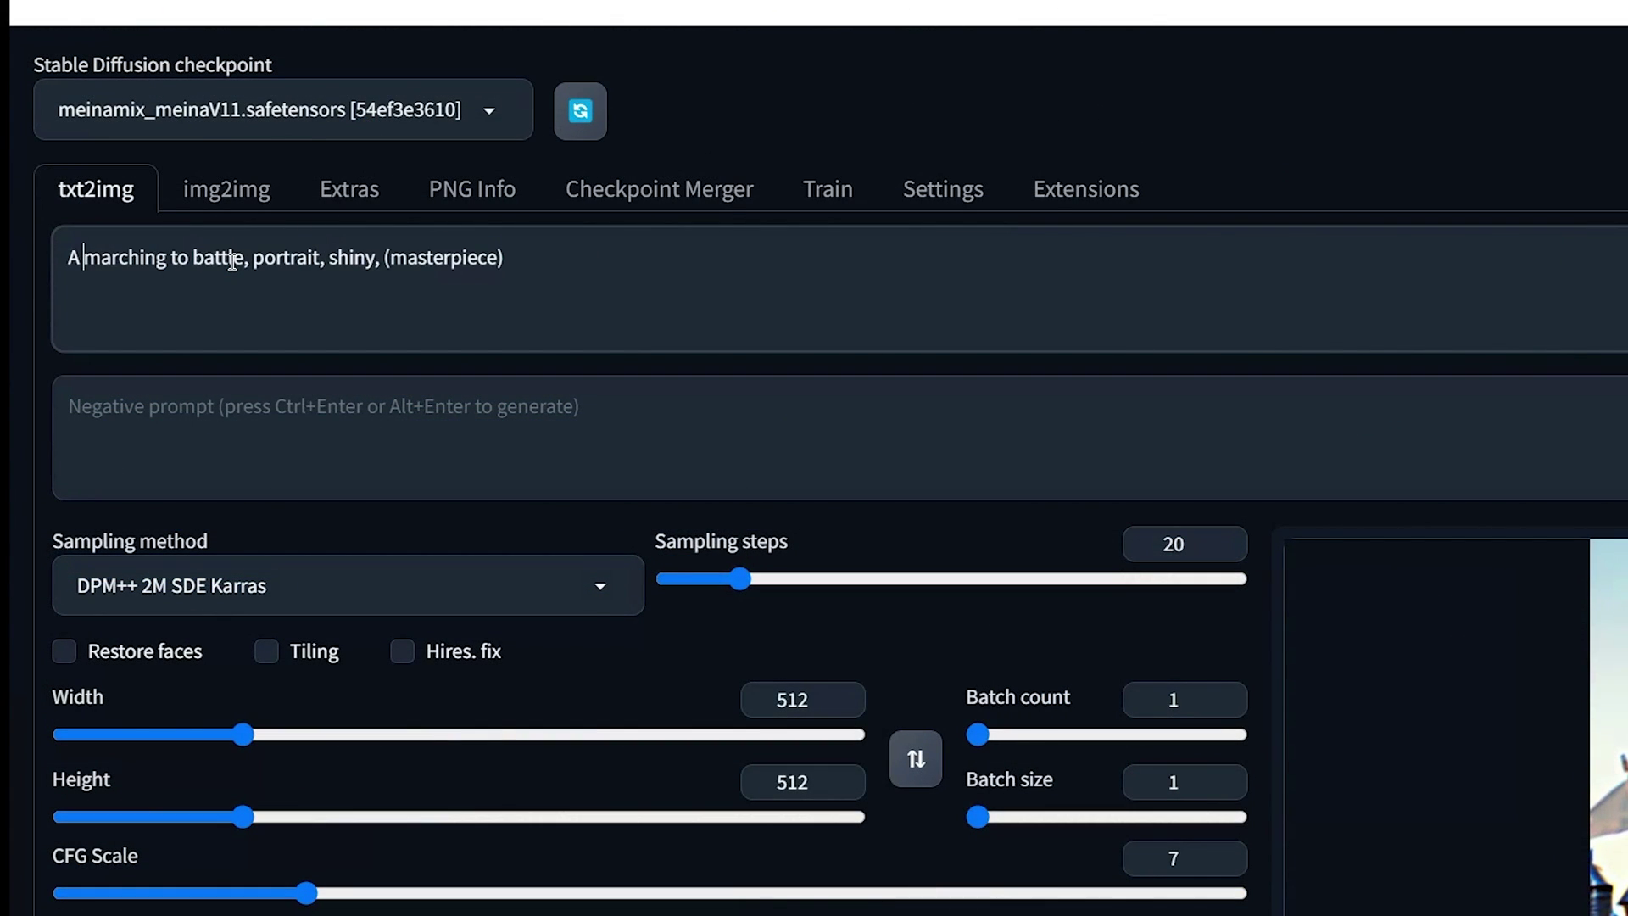
text(n anime girl from )
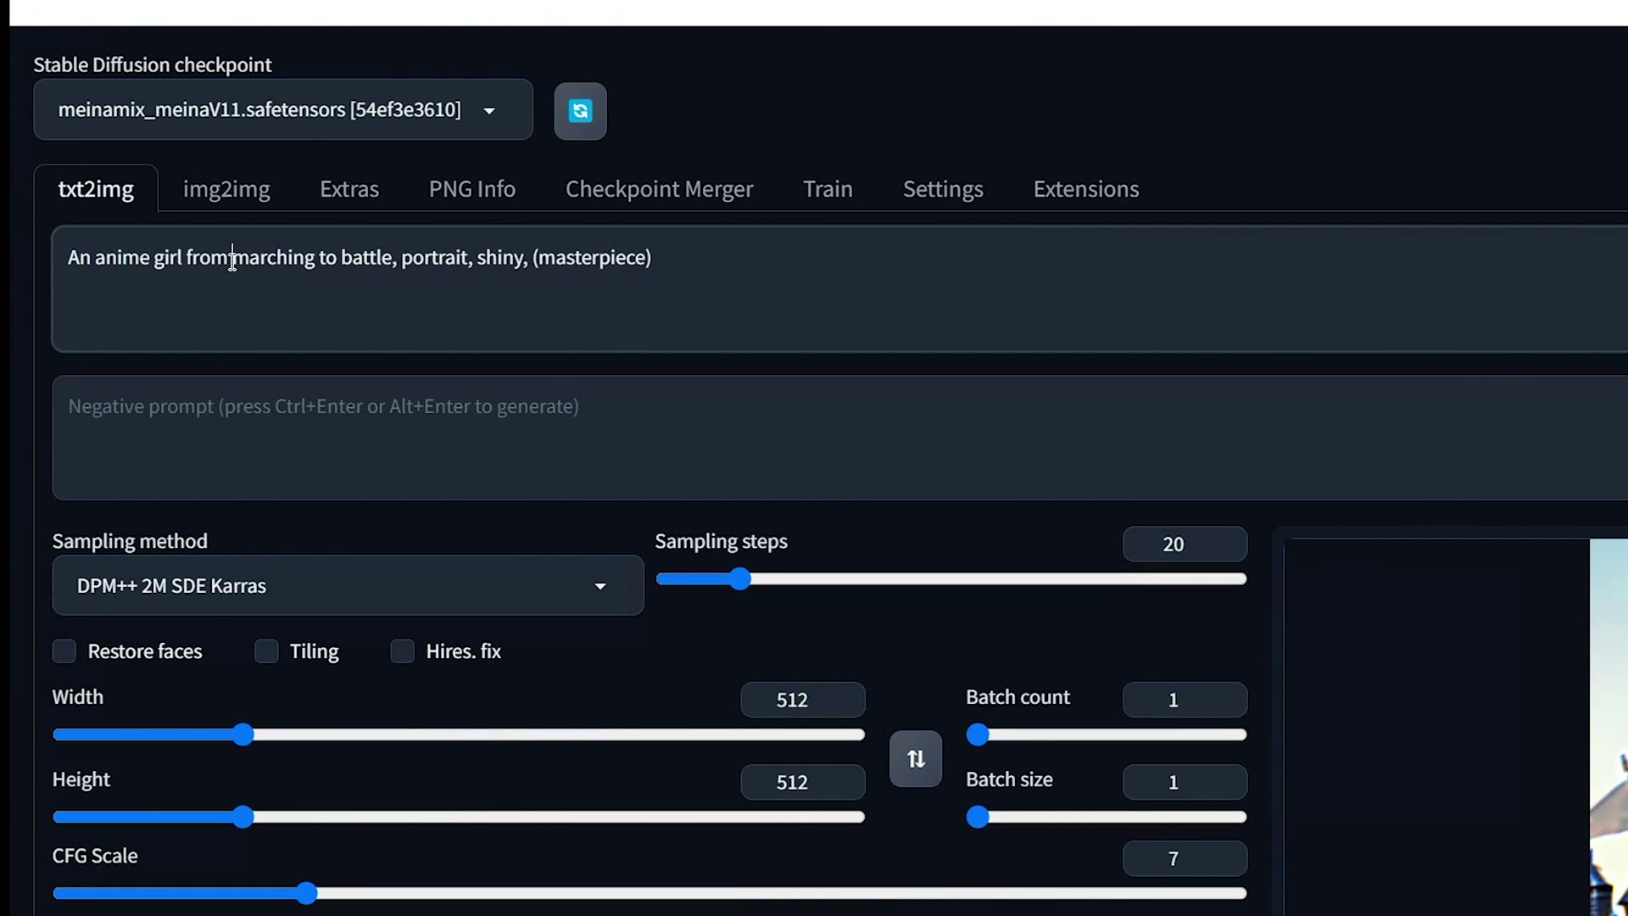
text(Japan,)
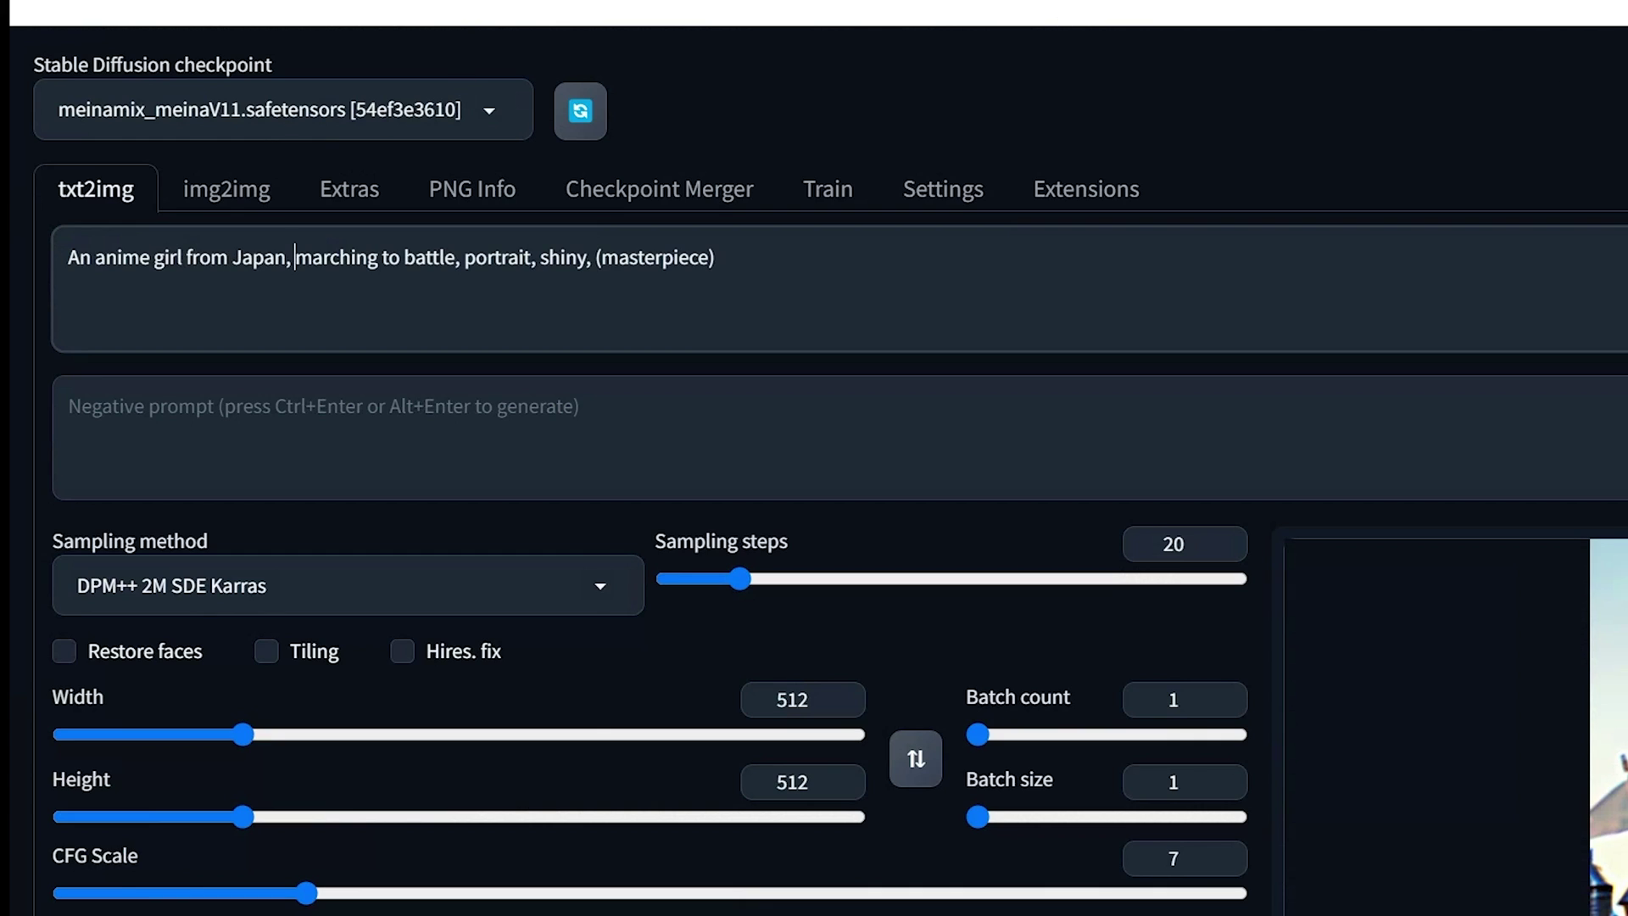
key(ctrl+Return)
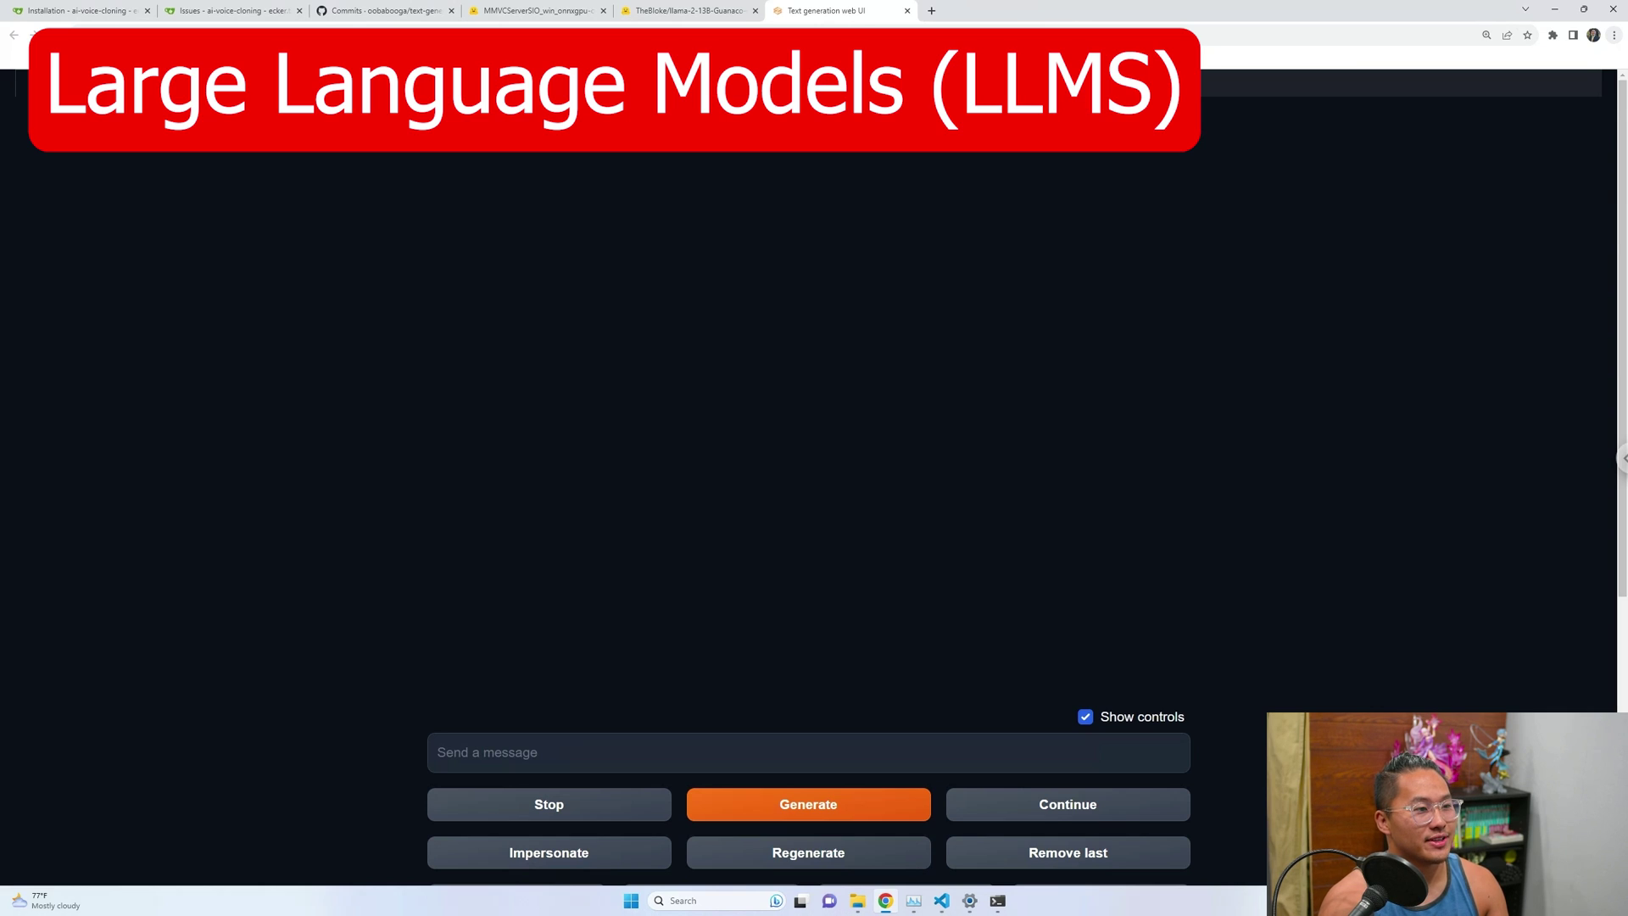
- Look through the Default, Notebook and Parameters pages of Text generation web UI, including the list of generation presets
click(112, 83)
click(193, 83)
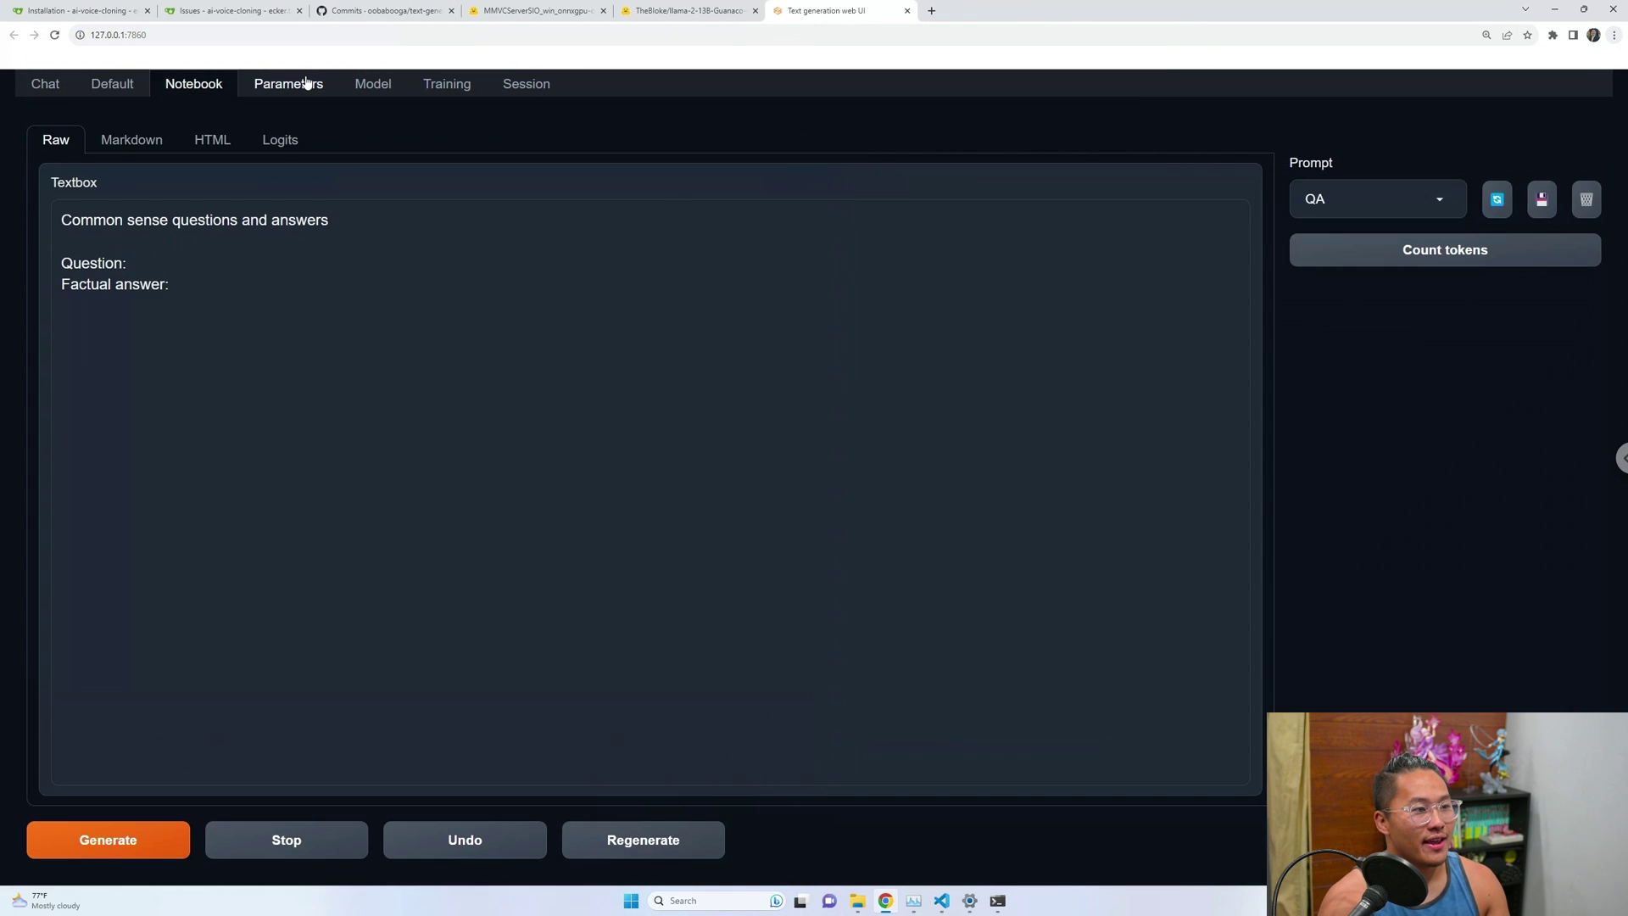
click(288, 83)
click(527, 206)
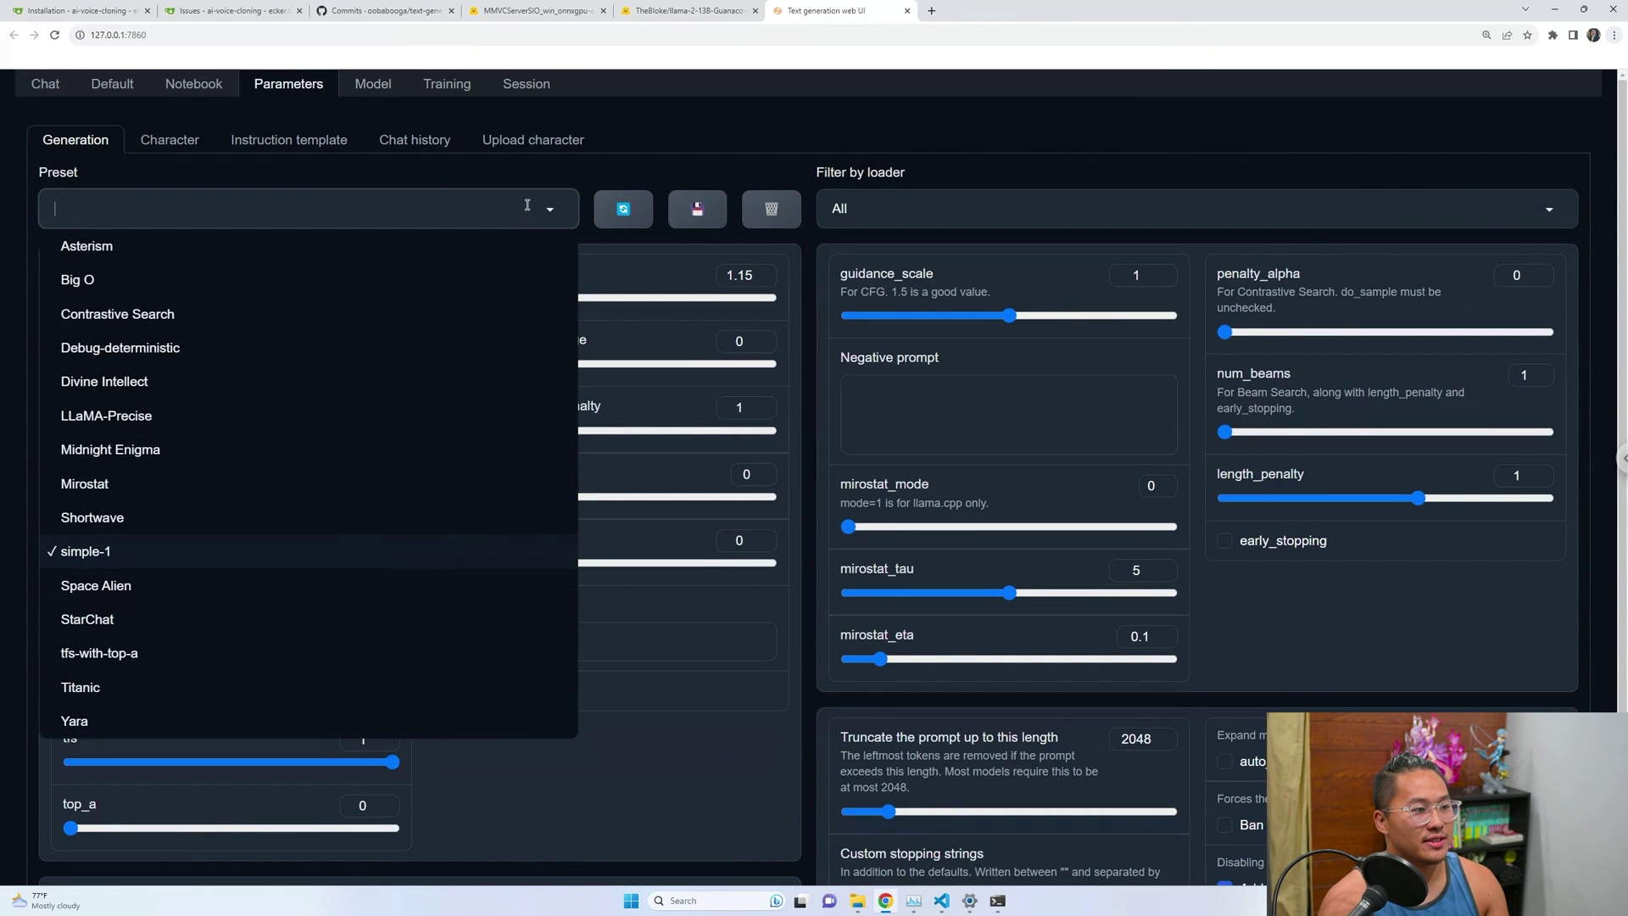
- Refresh the model list and load llama-2-13B-Guanaco-QLoRA-GPTQ with the AutoGPTQ loader
click(374, 93)
click(260, 173)
click(260, 209)
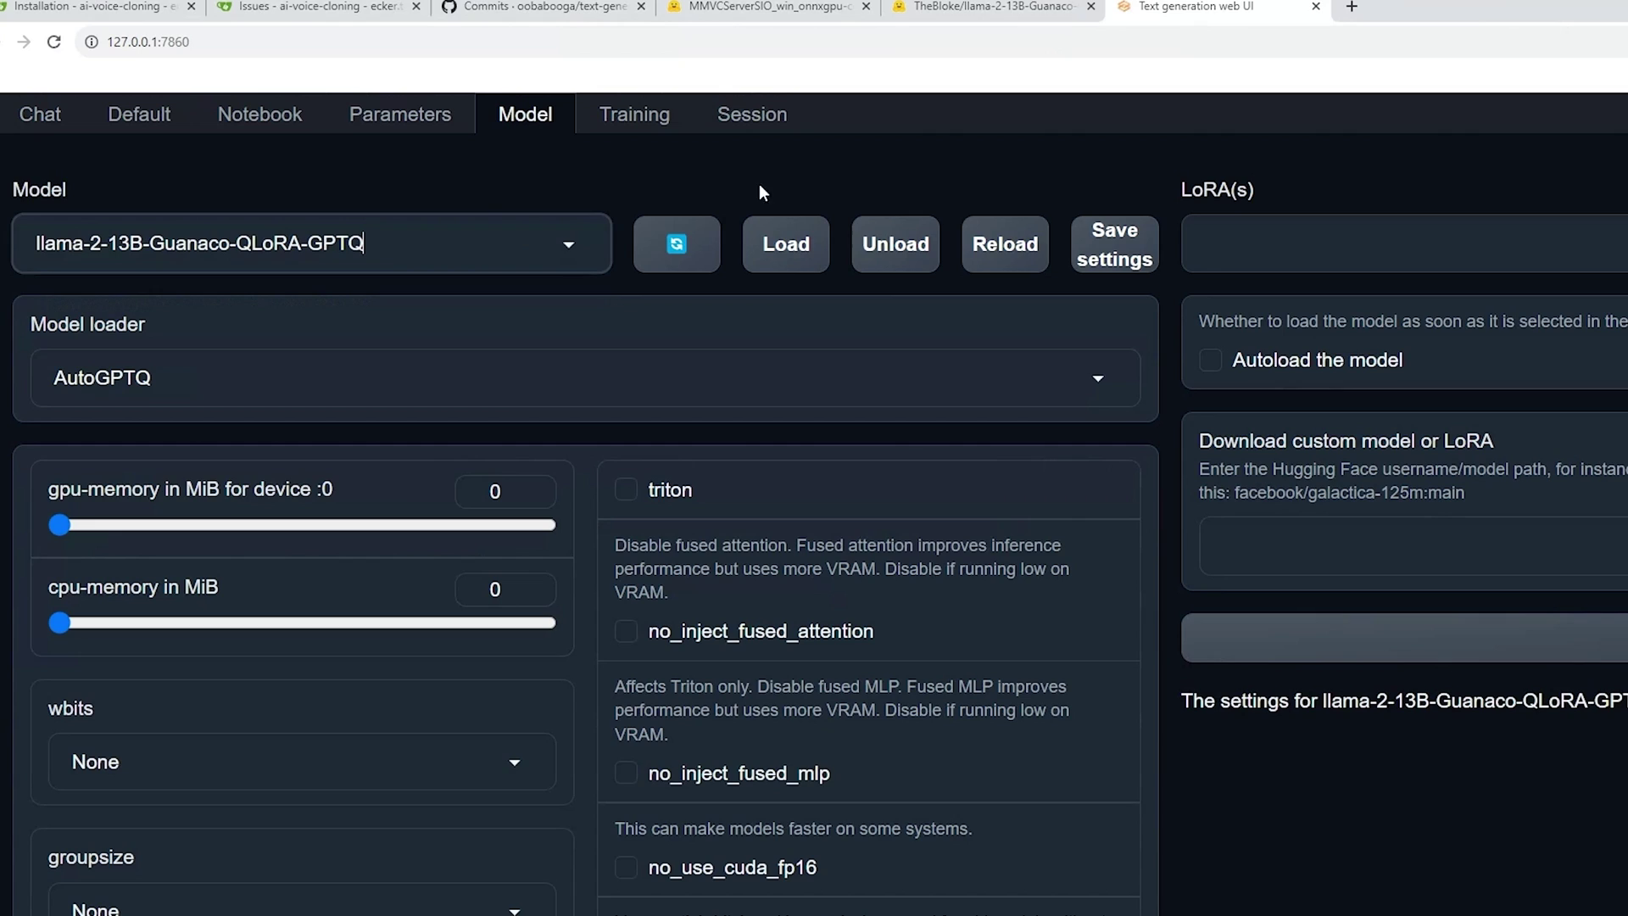
click(673, 247)
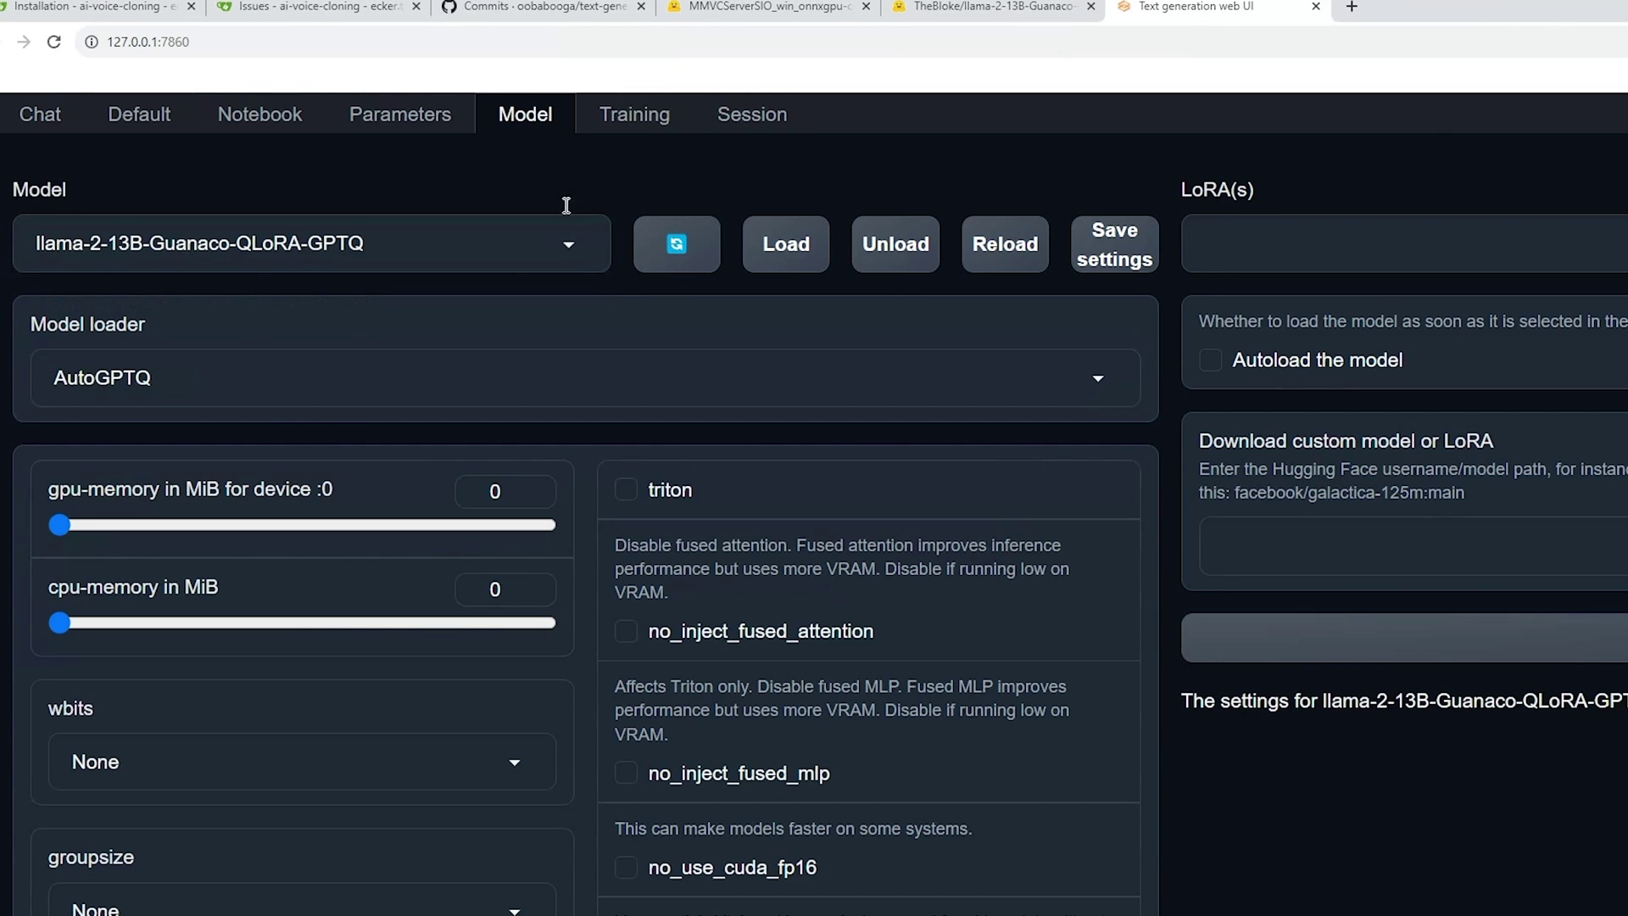
click(801, 256)
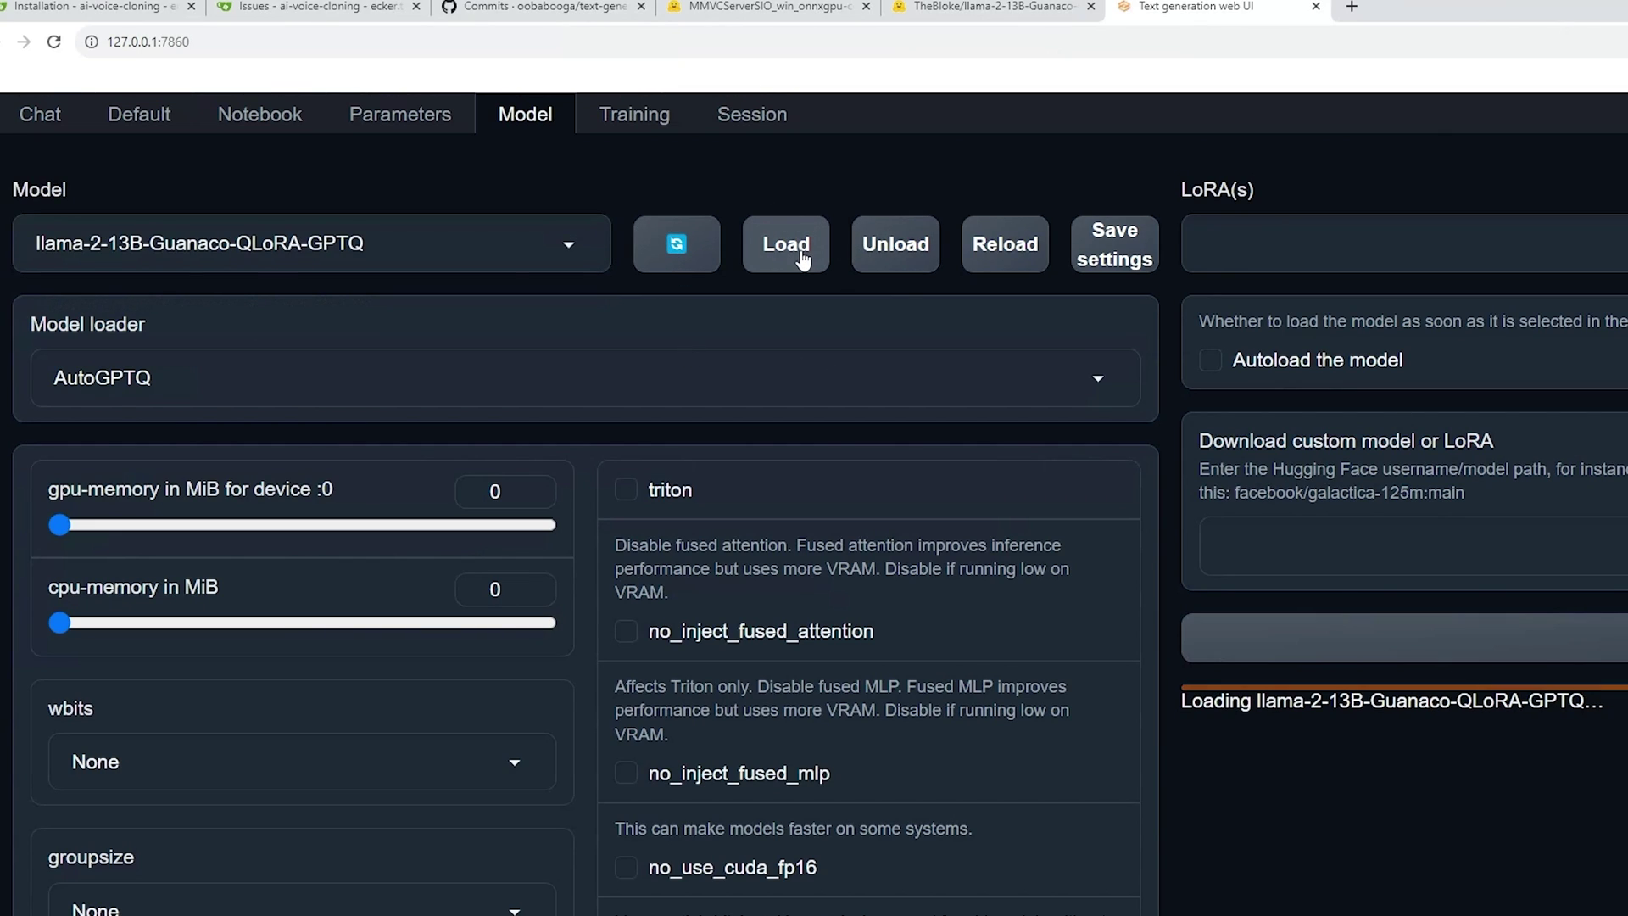
- Check the model's loading status and the dedicated GPU memory usage in Task Manager
drag(1597, 702, 1302, 722)
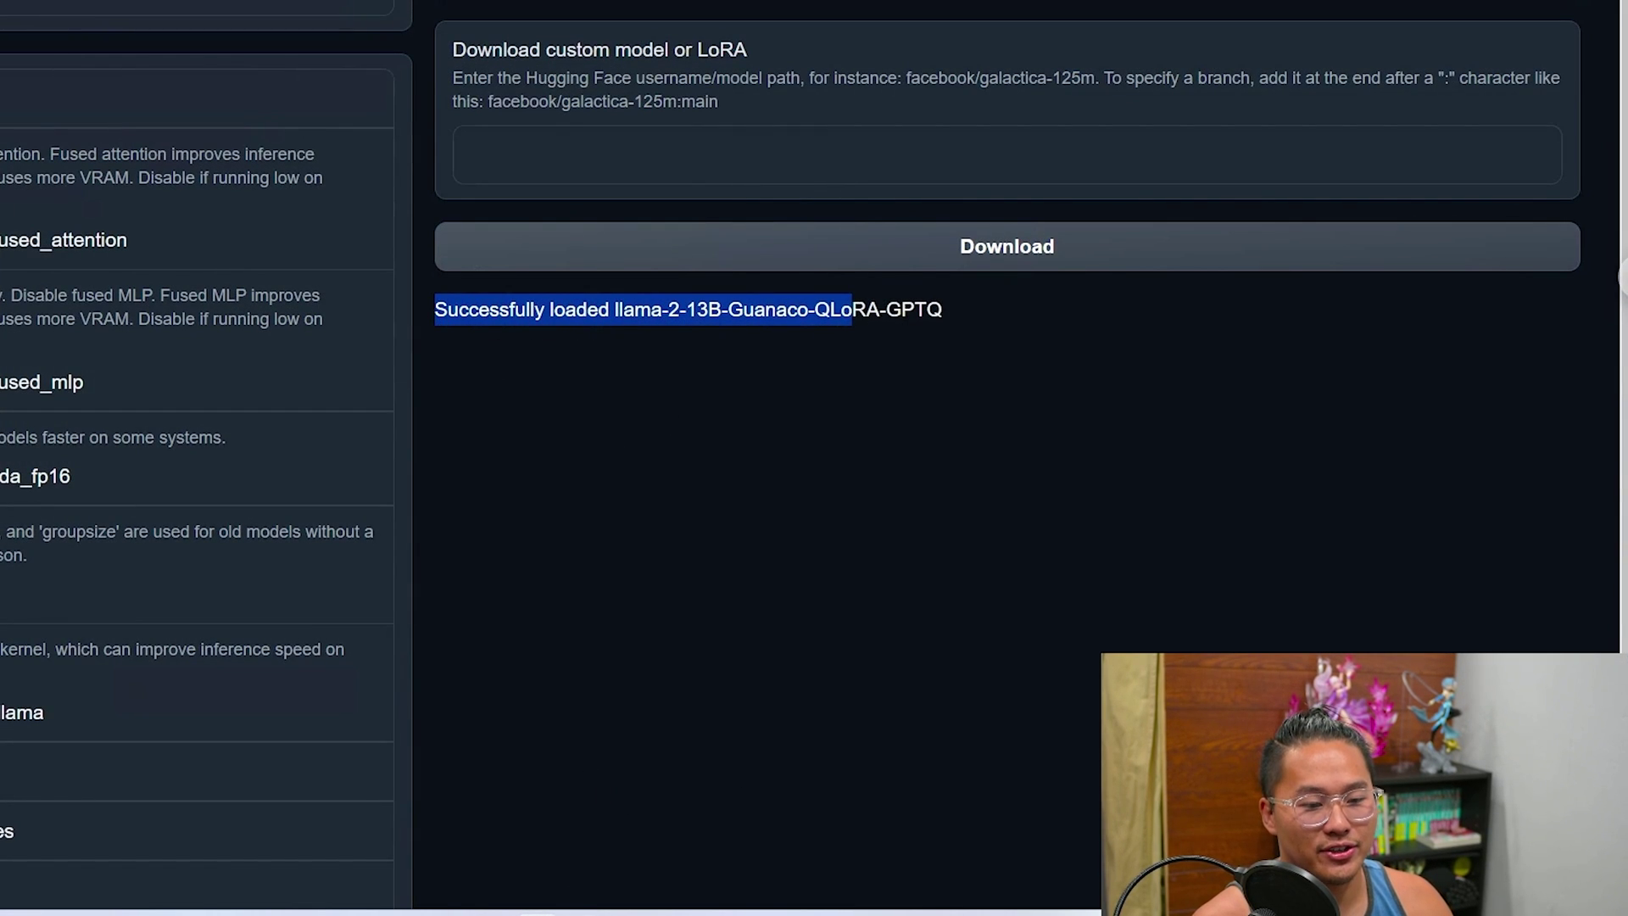
click(581, 906)
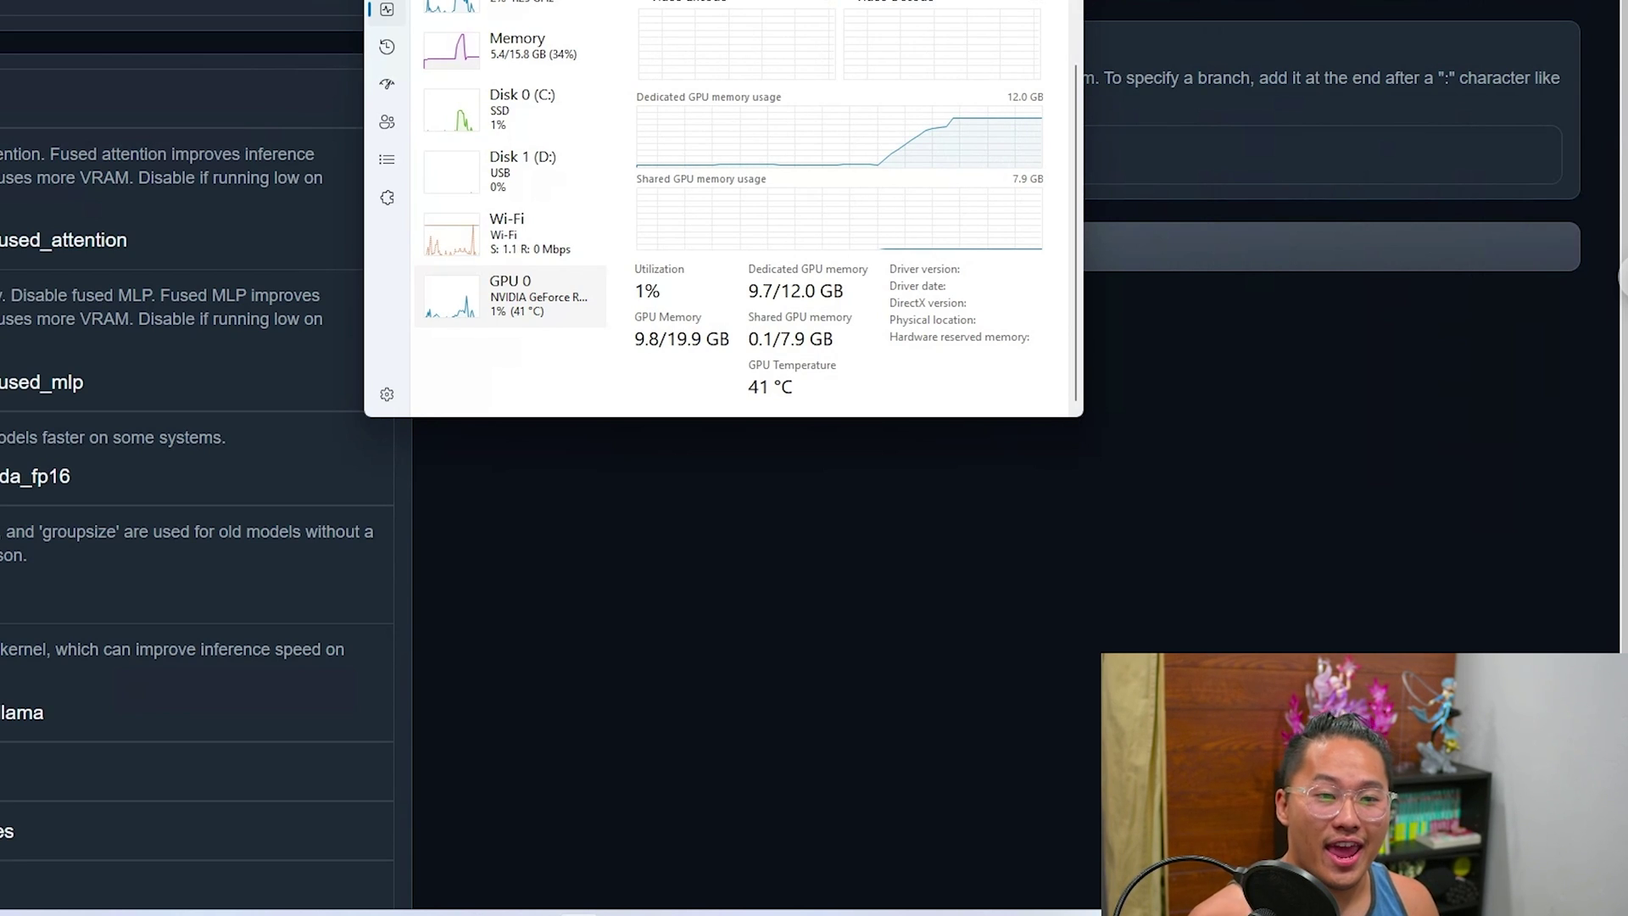
key(alt+Tab)
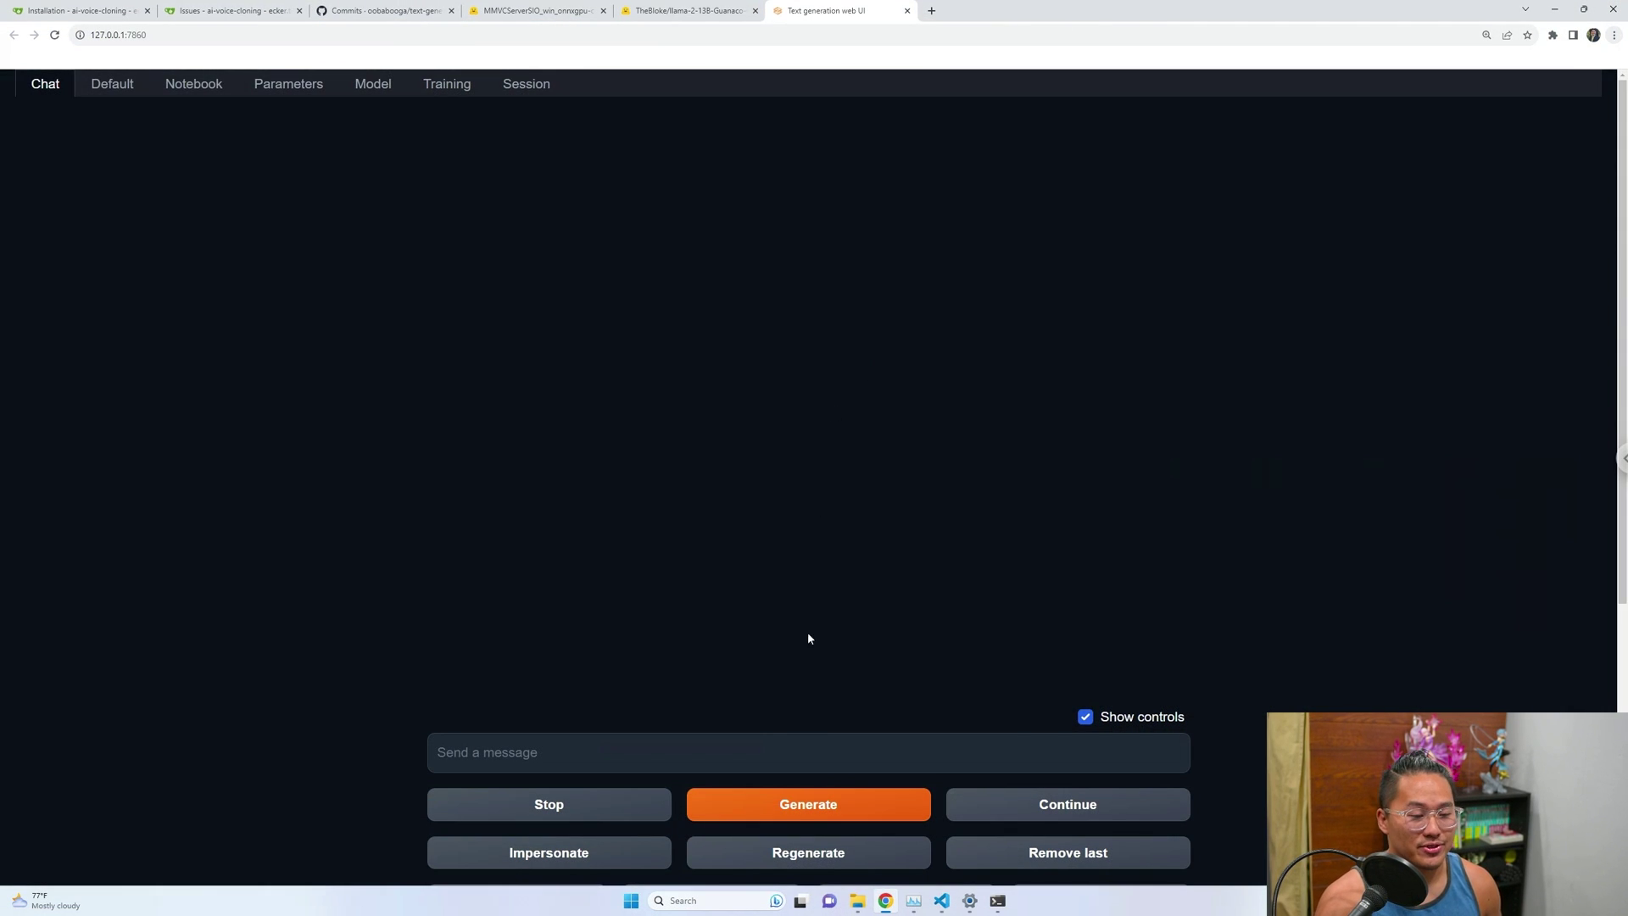
- Expand the character gallery on the chat page and load the Example character
scroll(725, 493, down, 5)
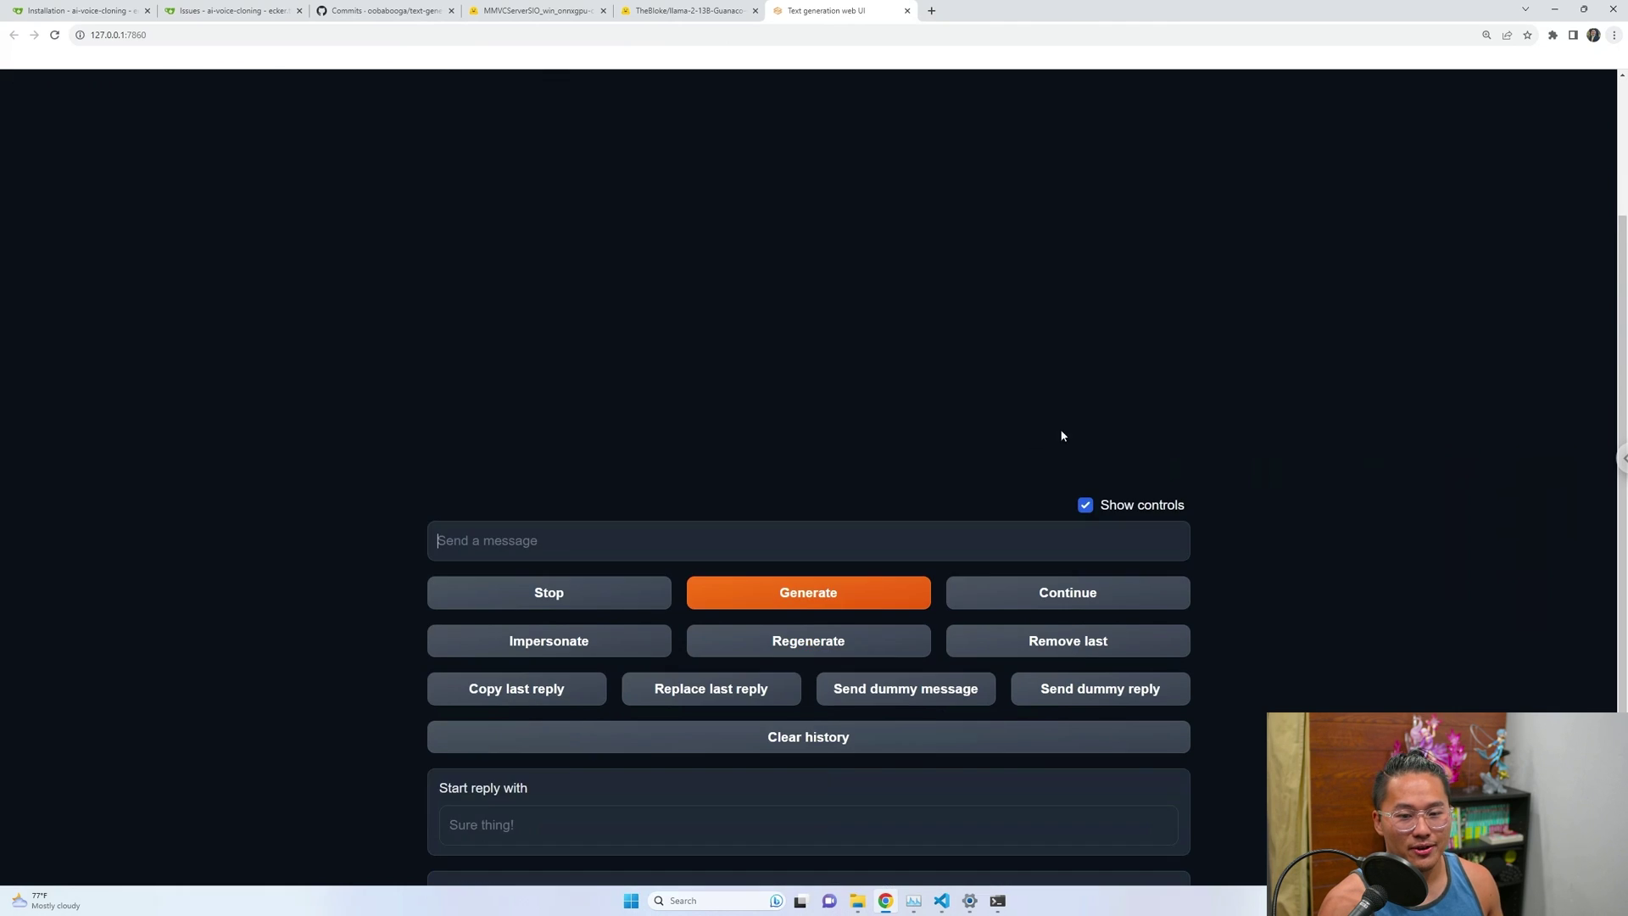
click(497, 757)
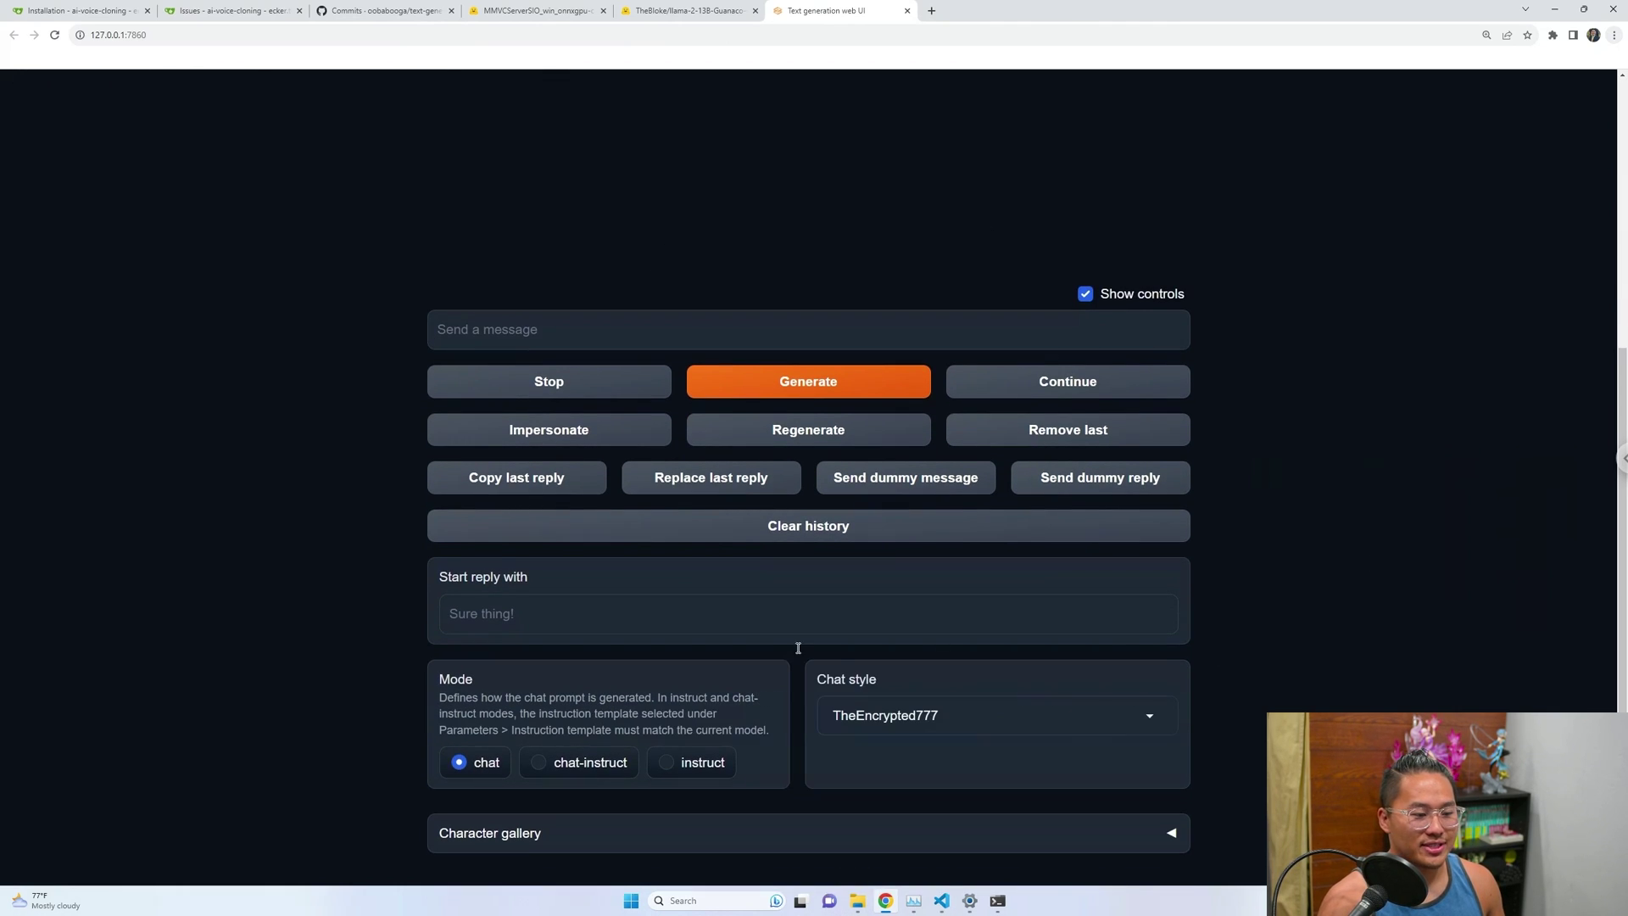
click(904, 827)
scroll(1319, 598, down, 2)
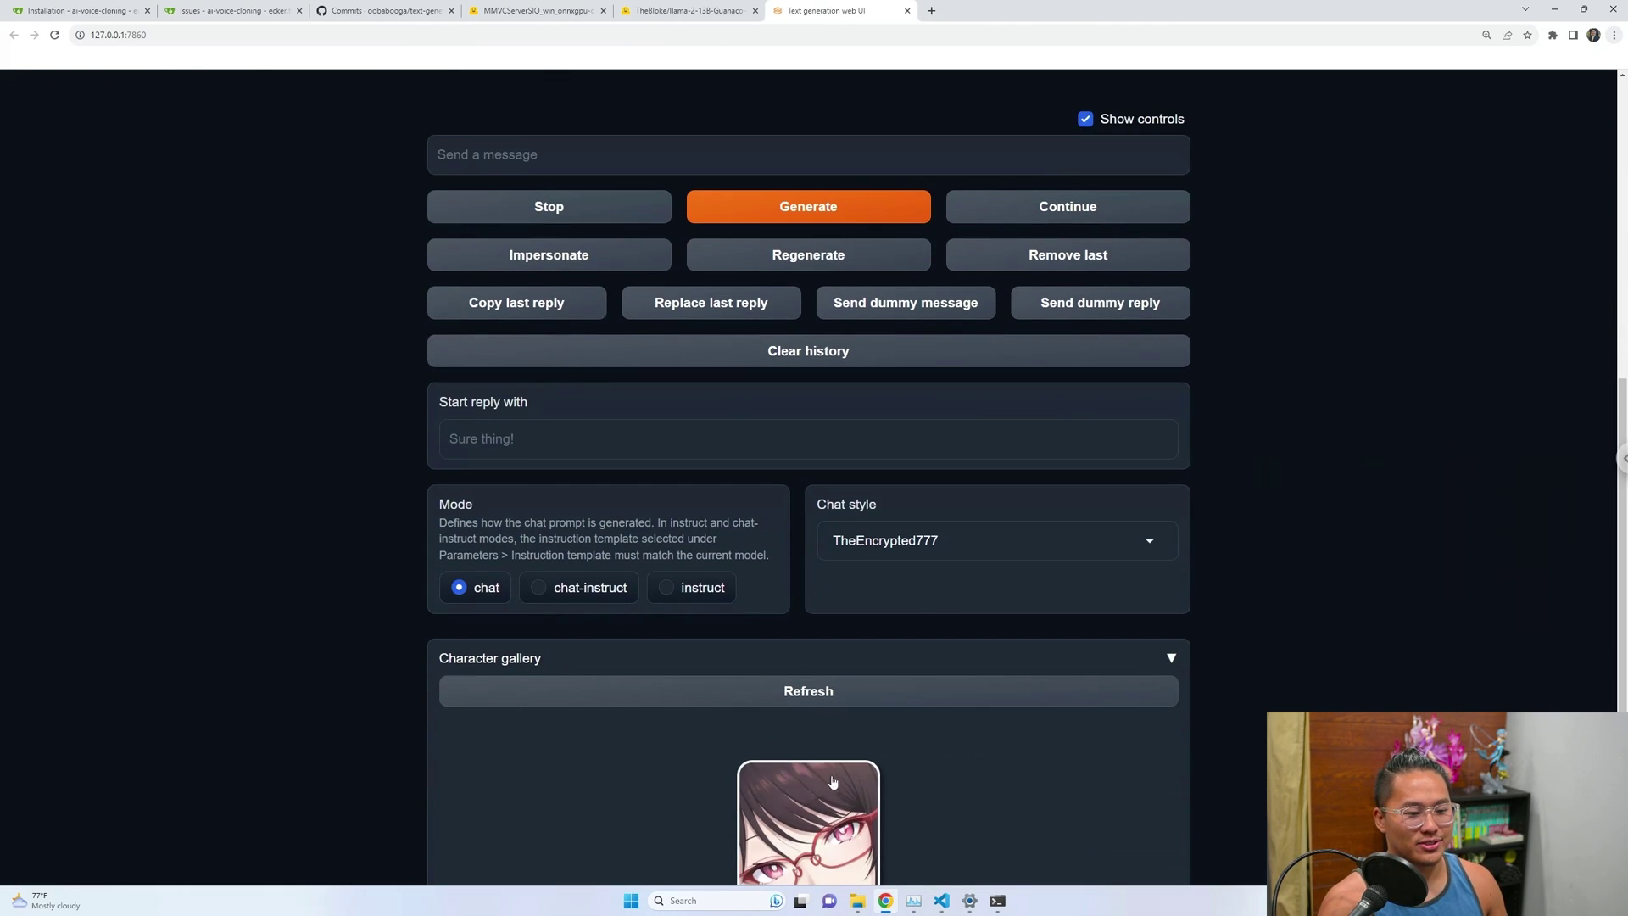
scroll(1204, 721, down, 2)
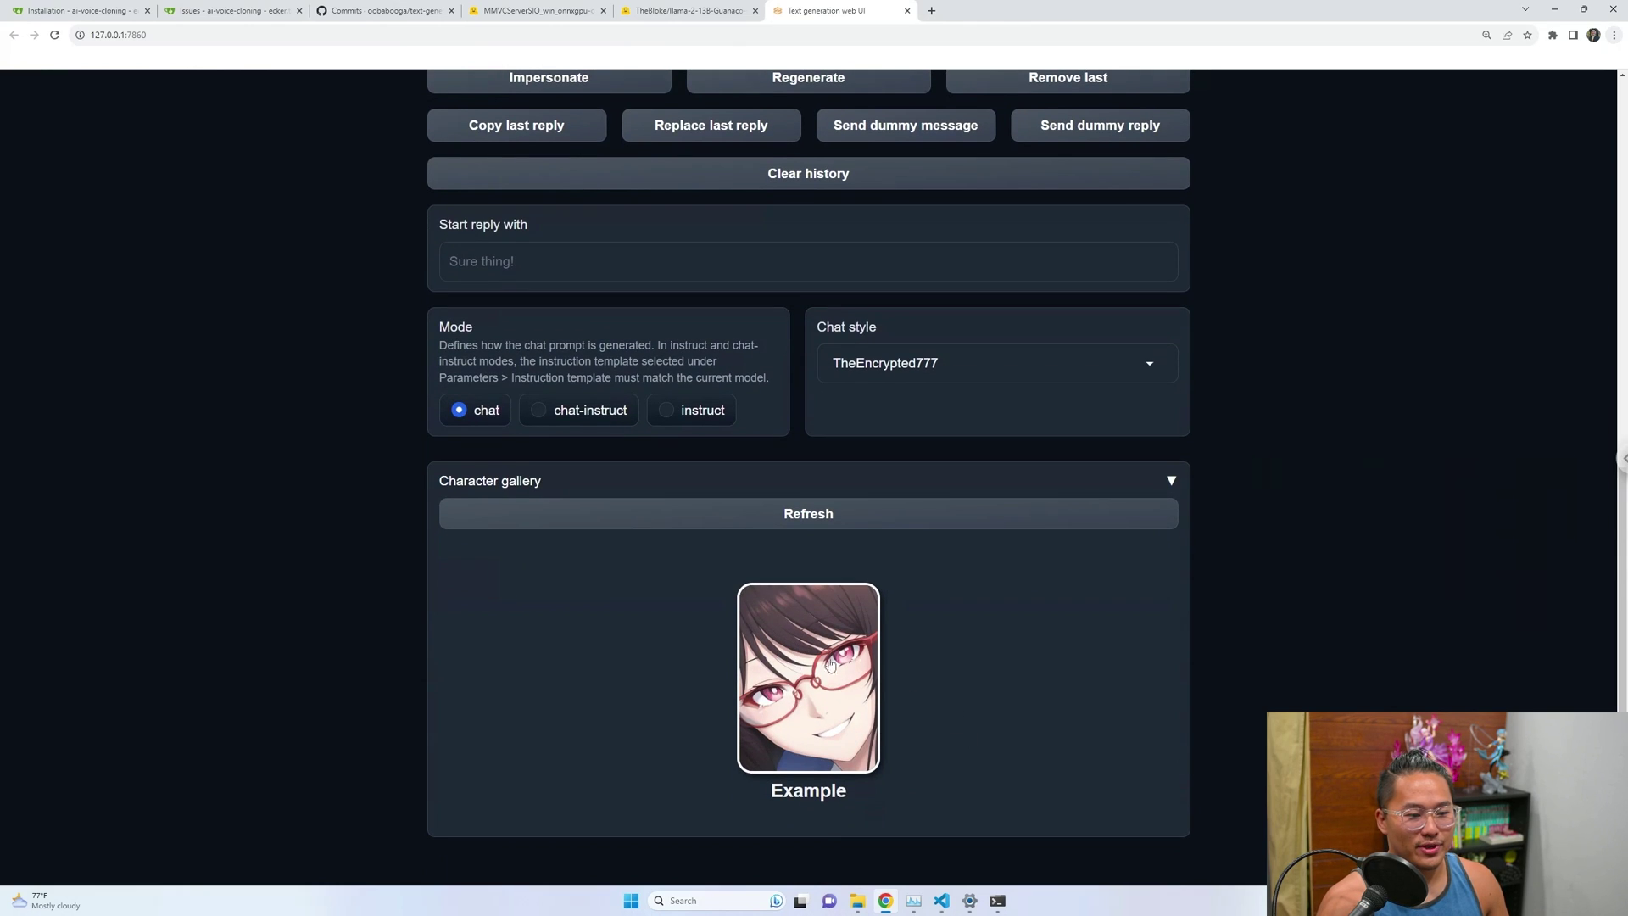
scroll(1102, 449, up, 1)
- Review the available chat styles, keep TheEncrypted777, and read the Example character's greeting
click(1024, 428)
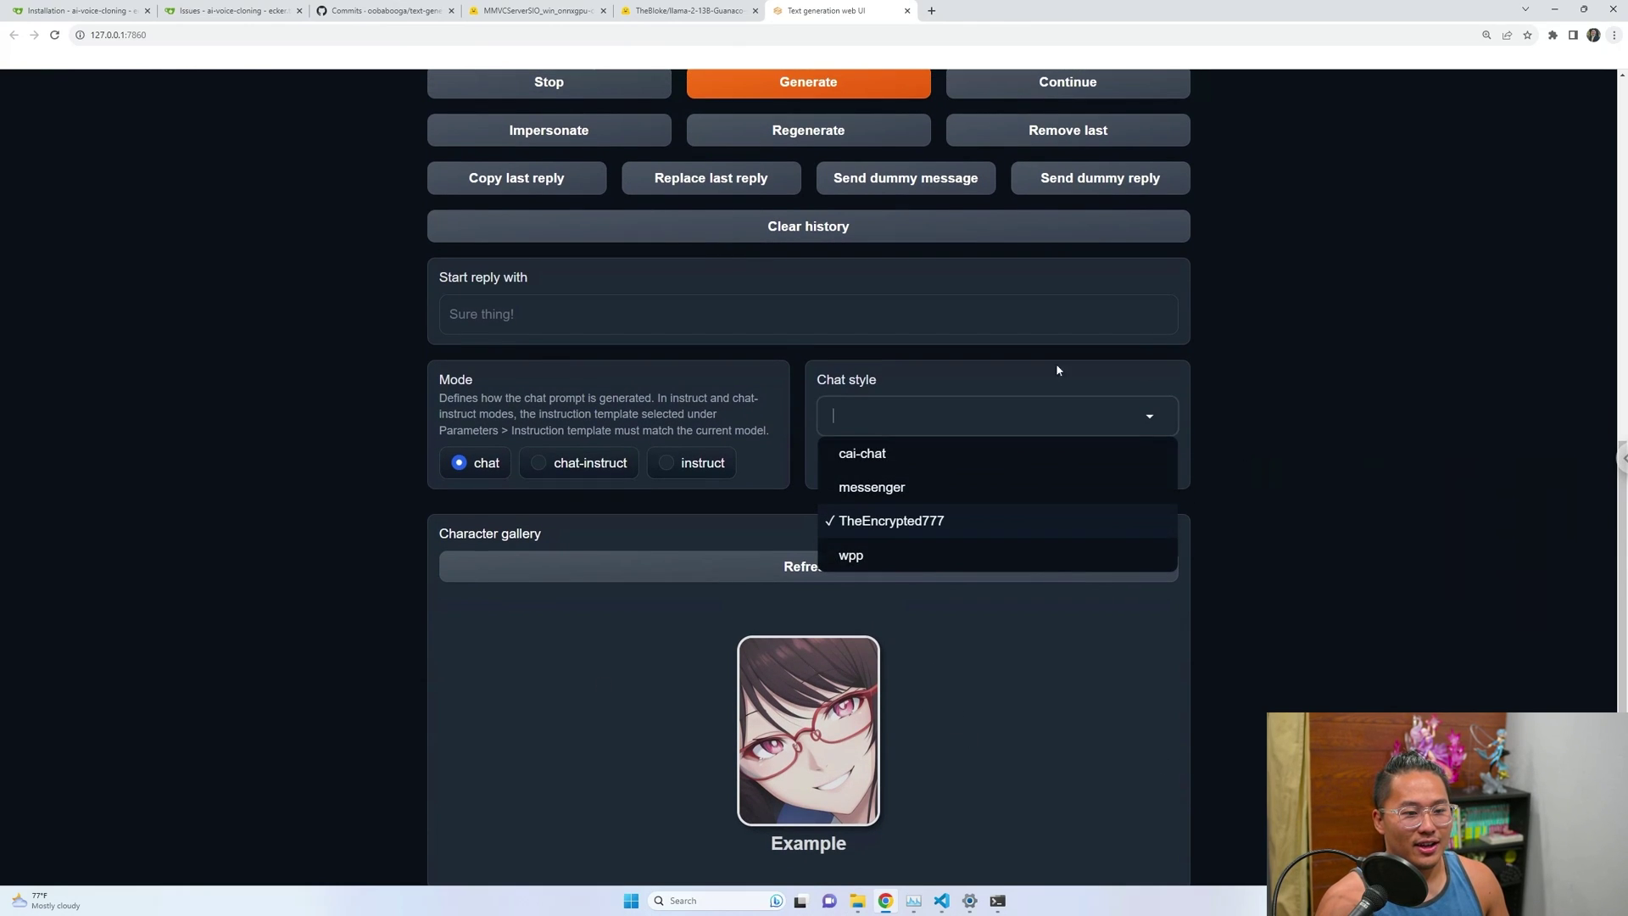
click(893, 521)
scroll(1323, 416, up, 7)
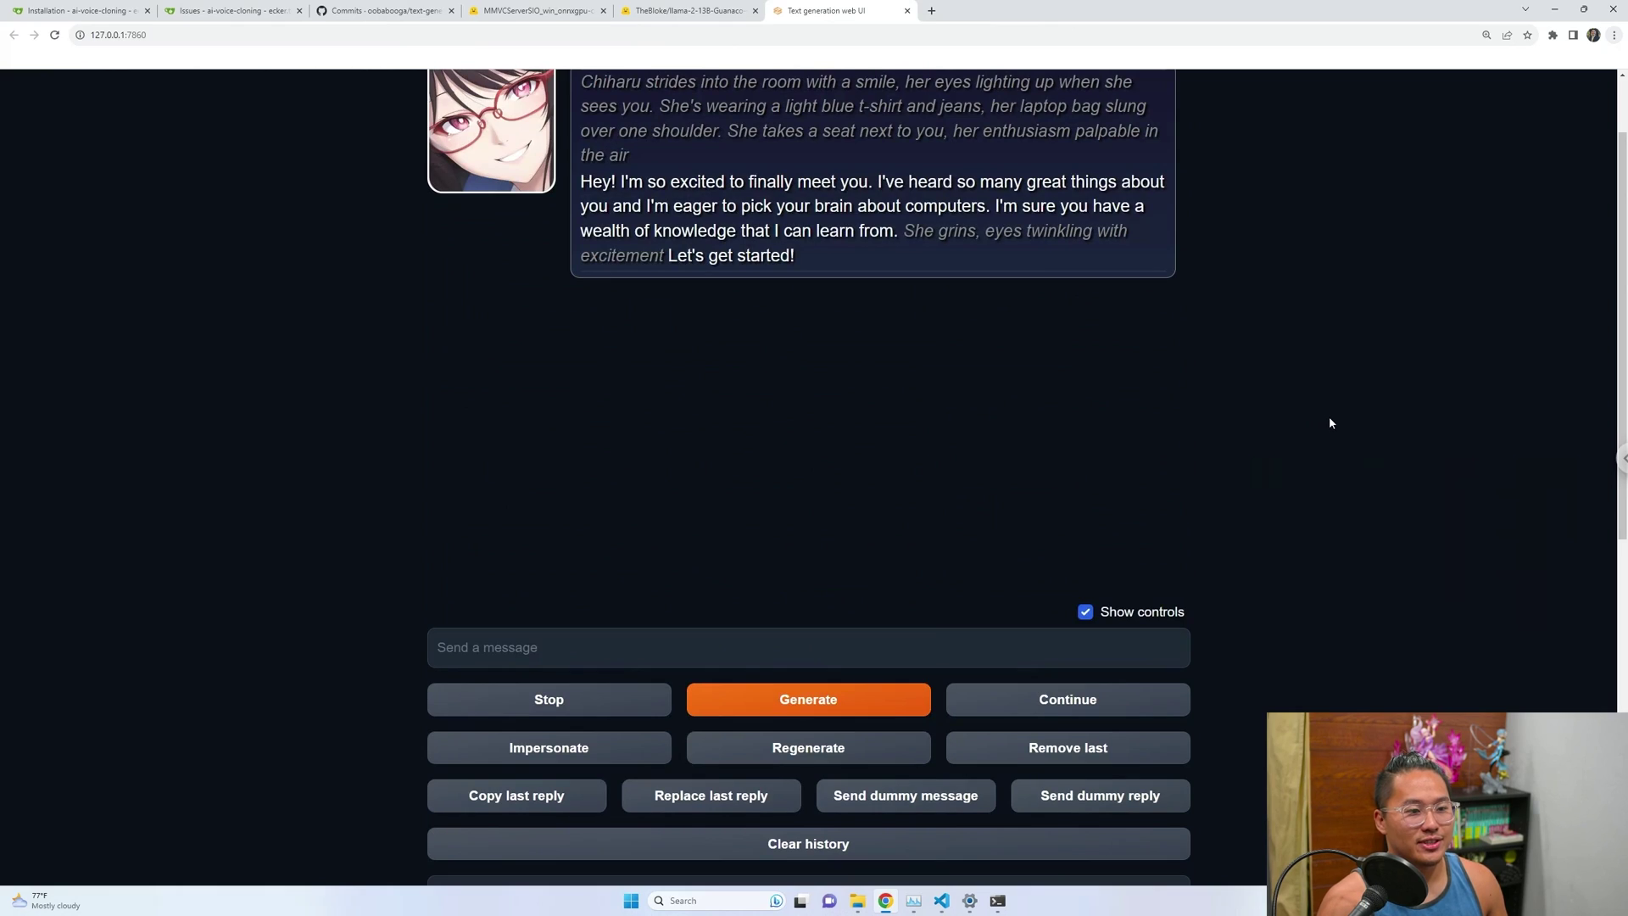
scroll(1329, 422, up, 1)
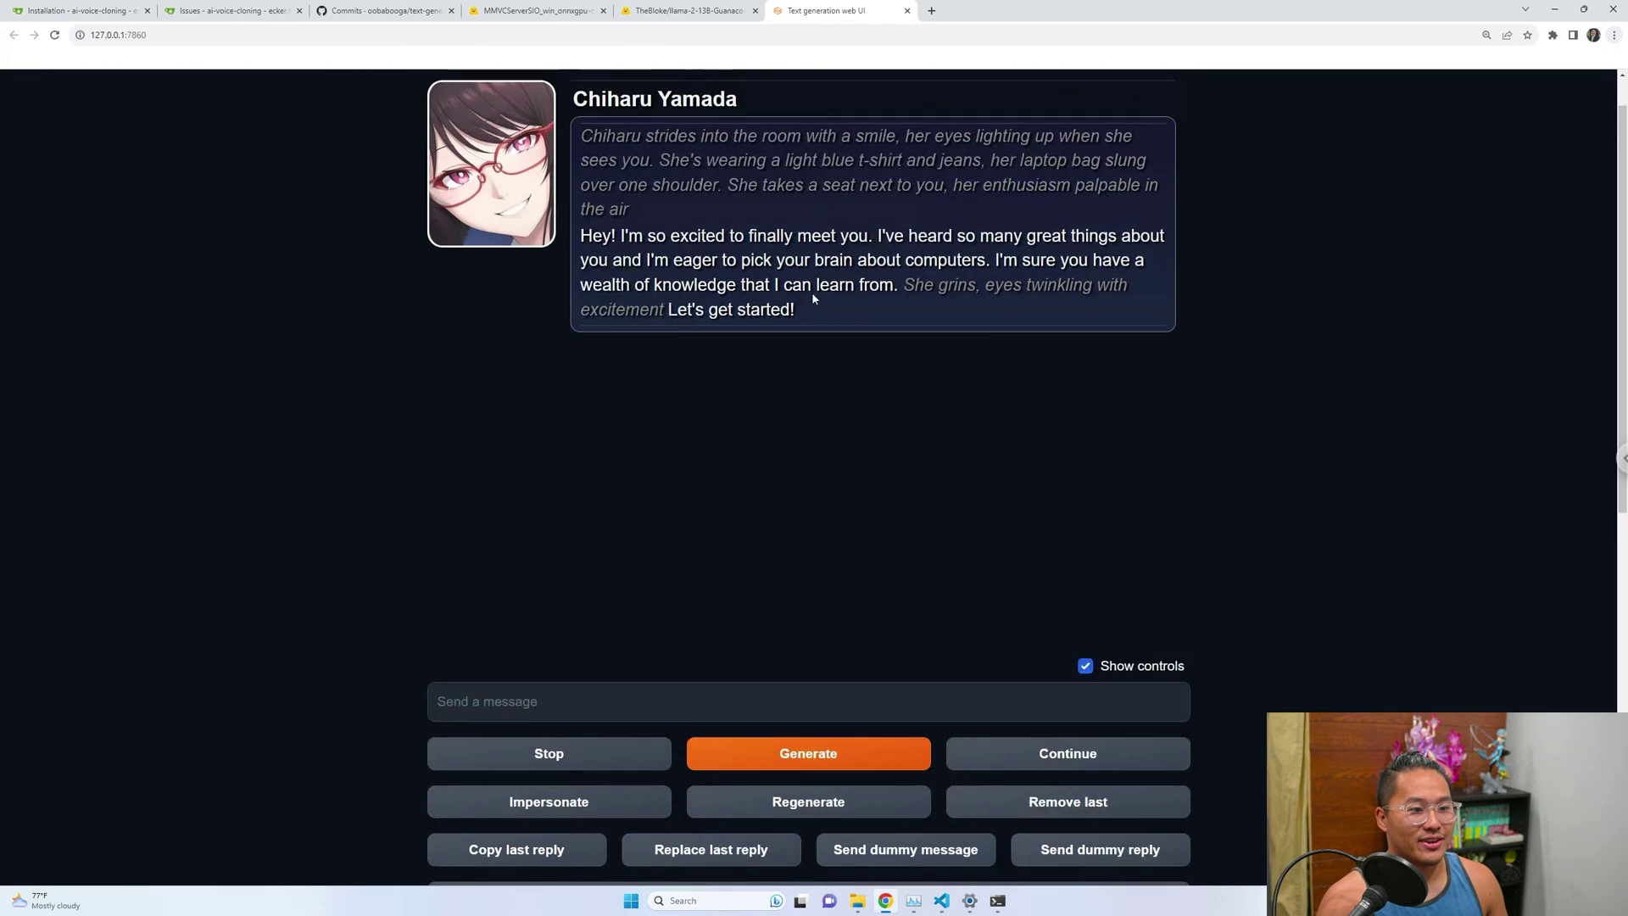
scroll(811, 297, up, 1)
drag(581, 187, 822, 287)
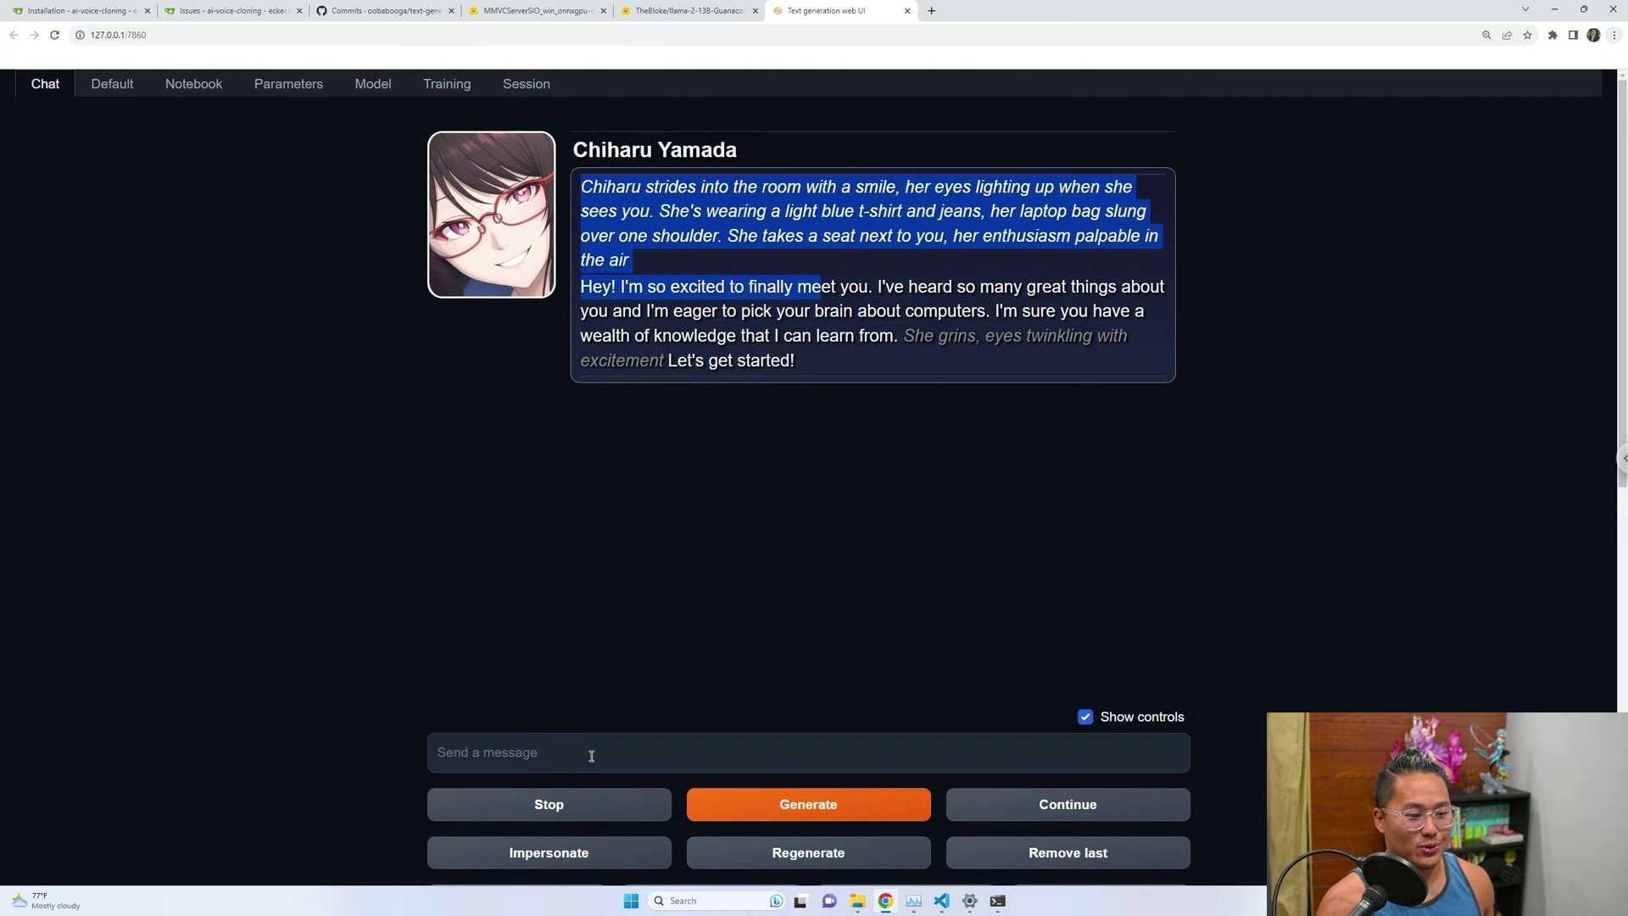
- Send the chat message "Hey there, can you give me a quick rundown on what the anime Re:zero is about?"
click(591, 756)
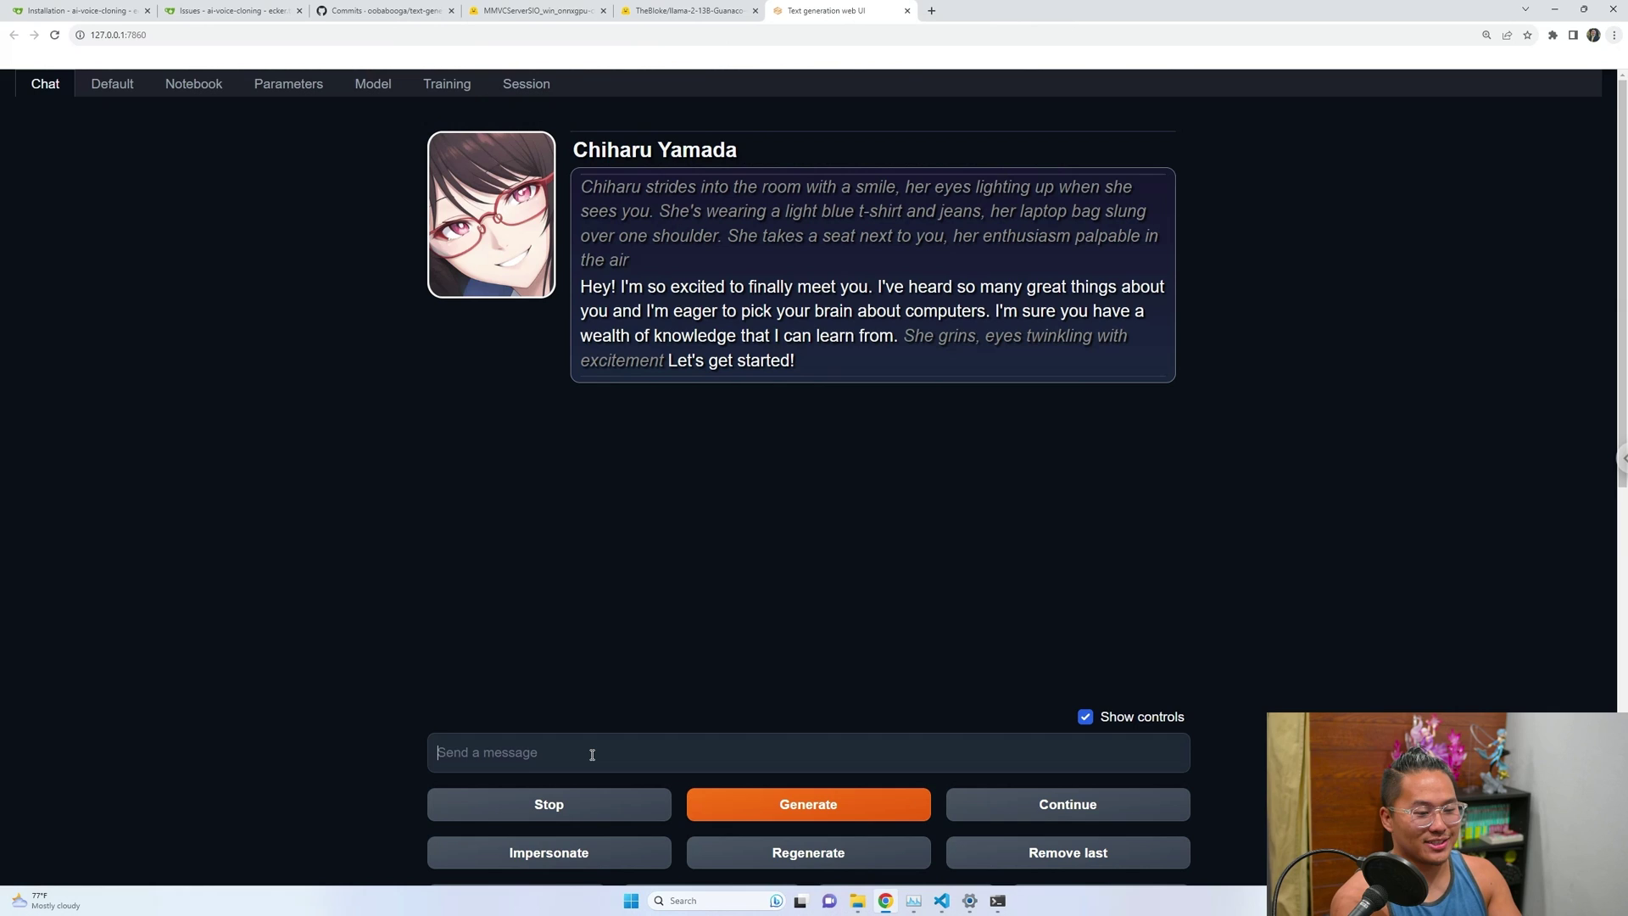
text(Hey there, can )
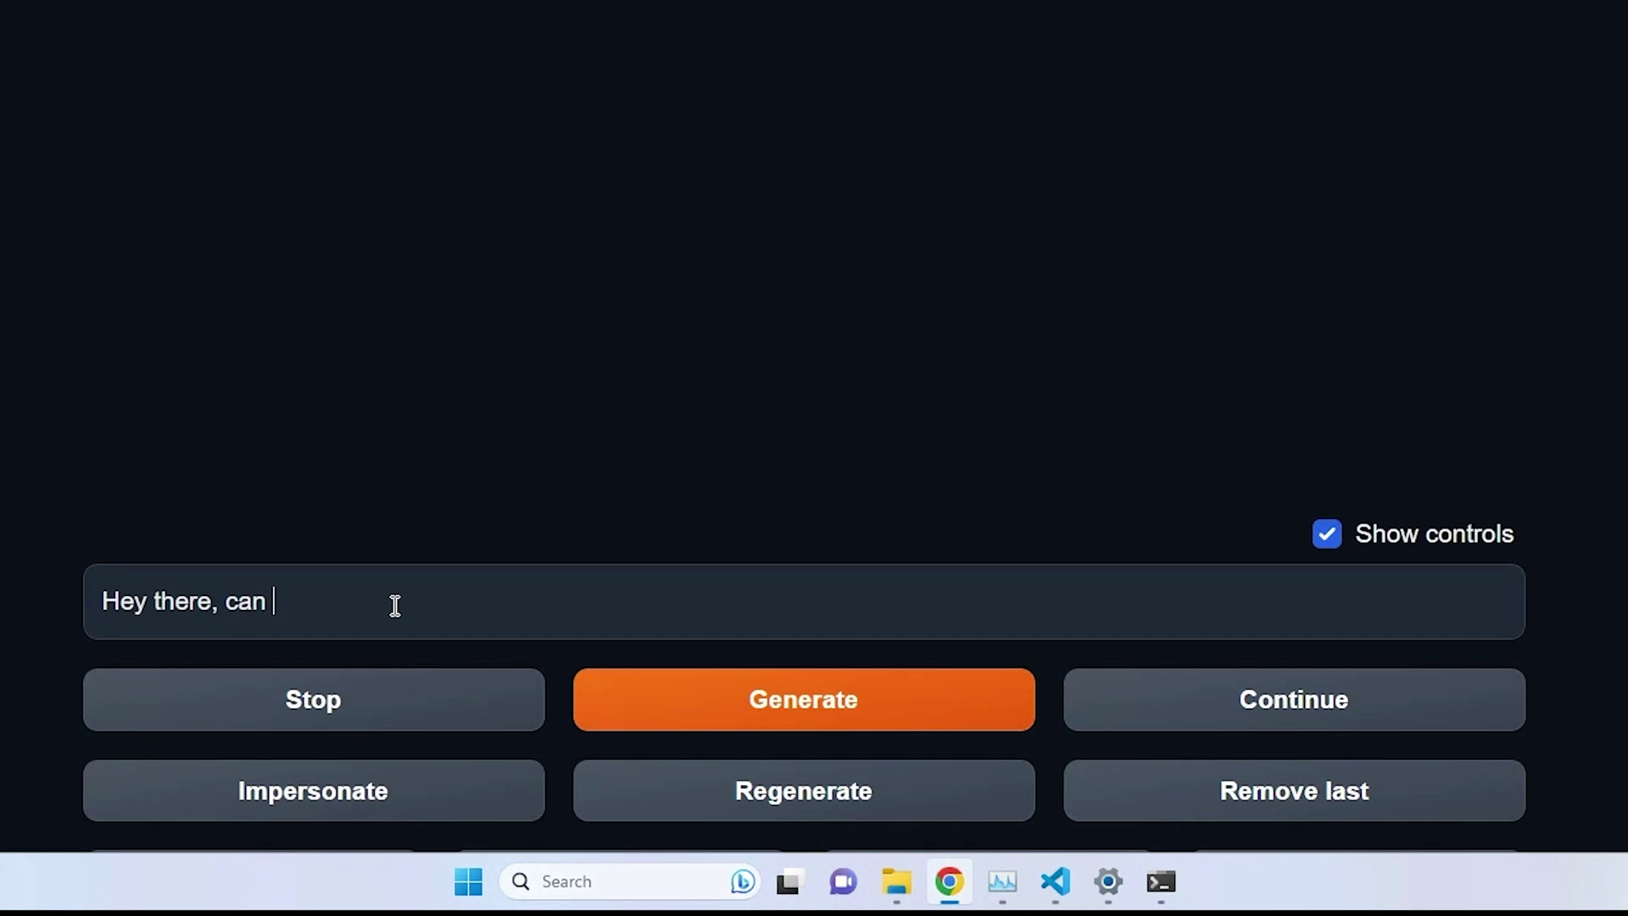
text(you give me a quick run)
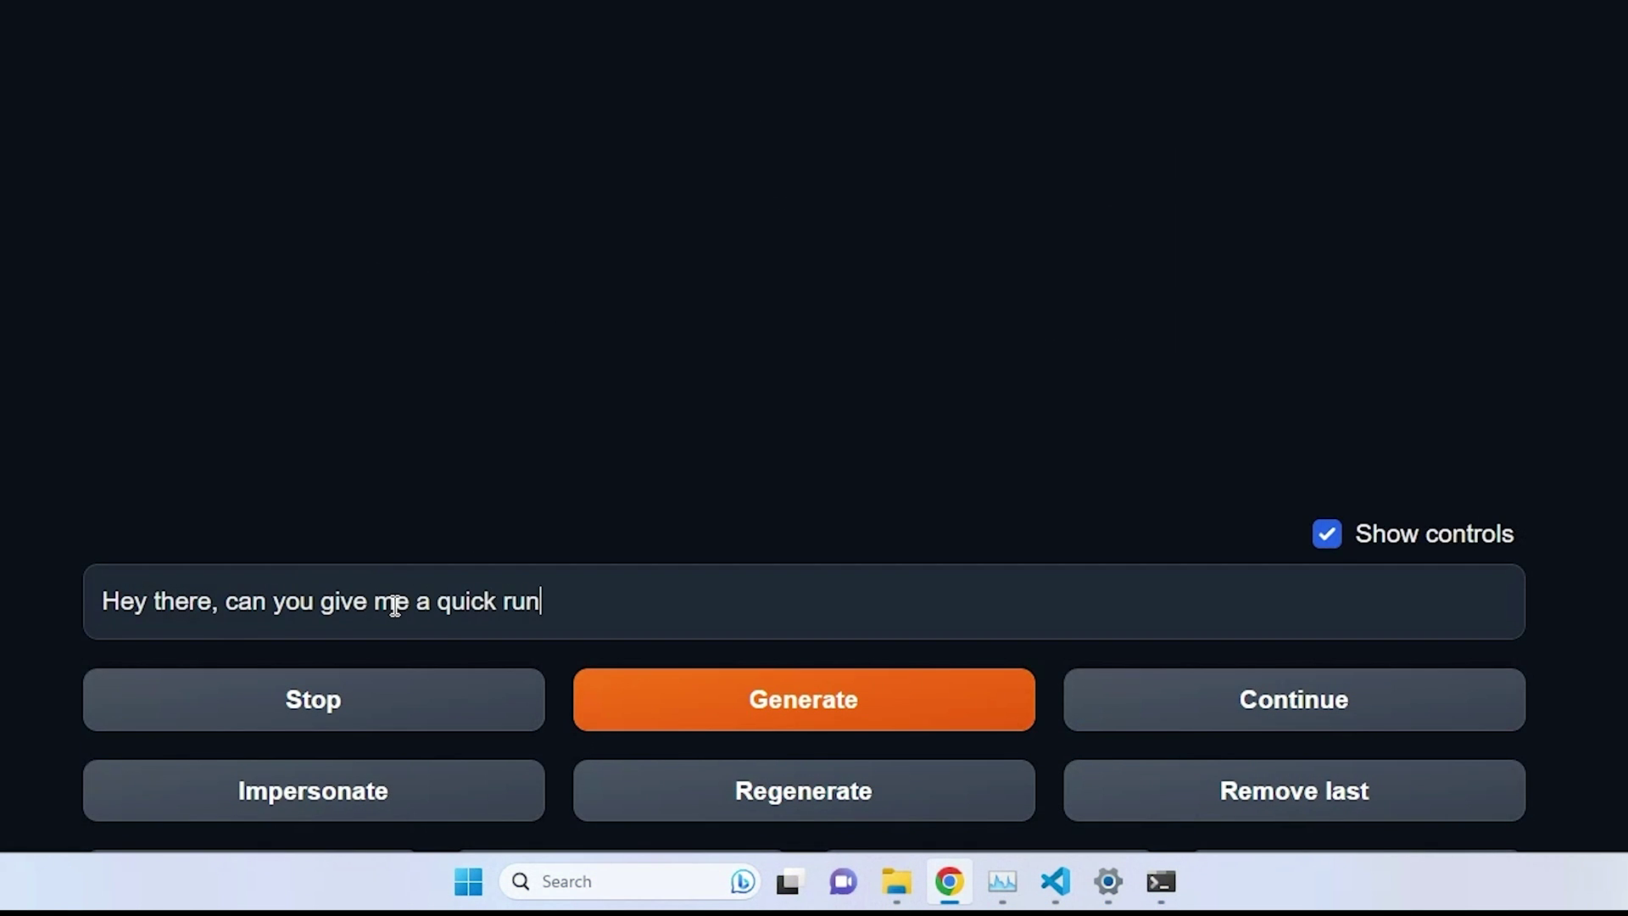
text(down on what the an)
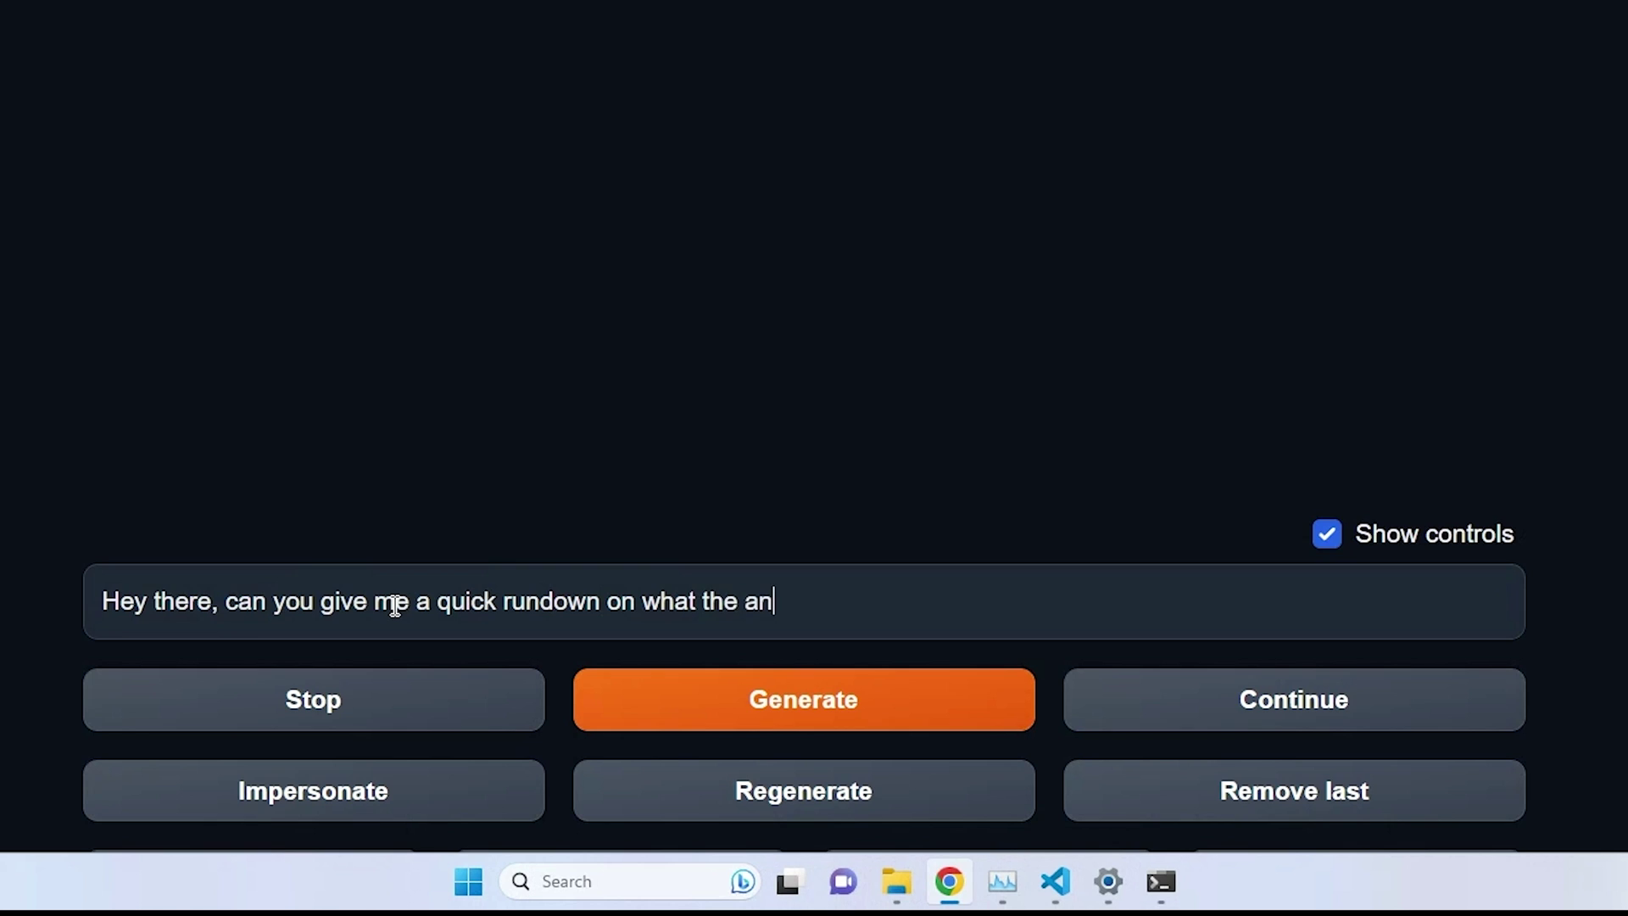
text(ime Re:zero is)
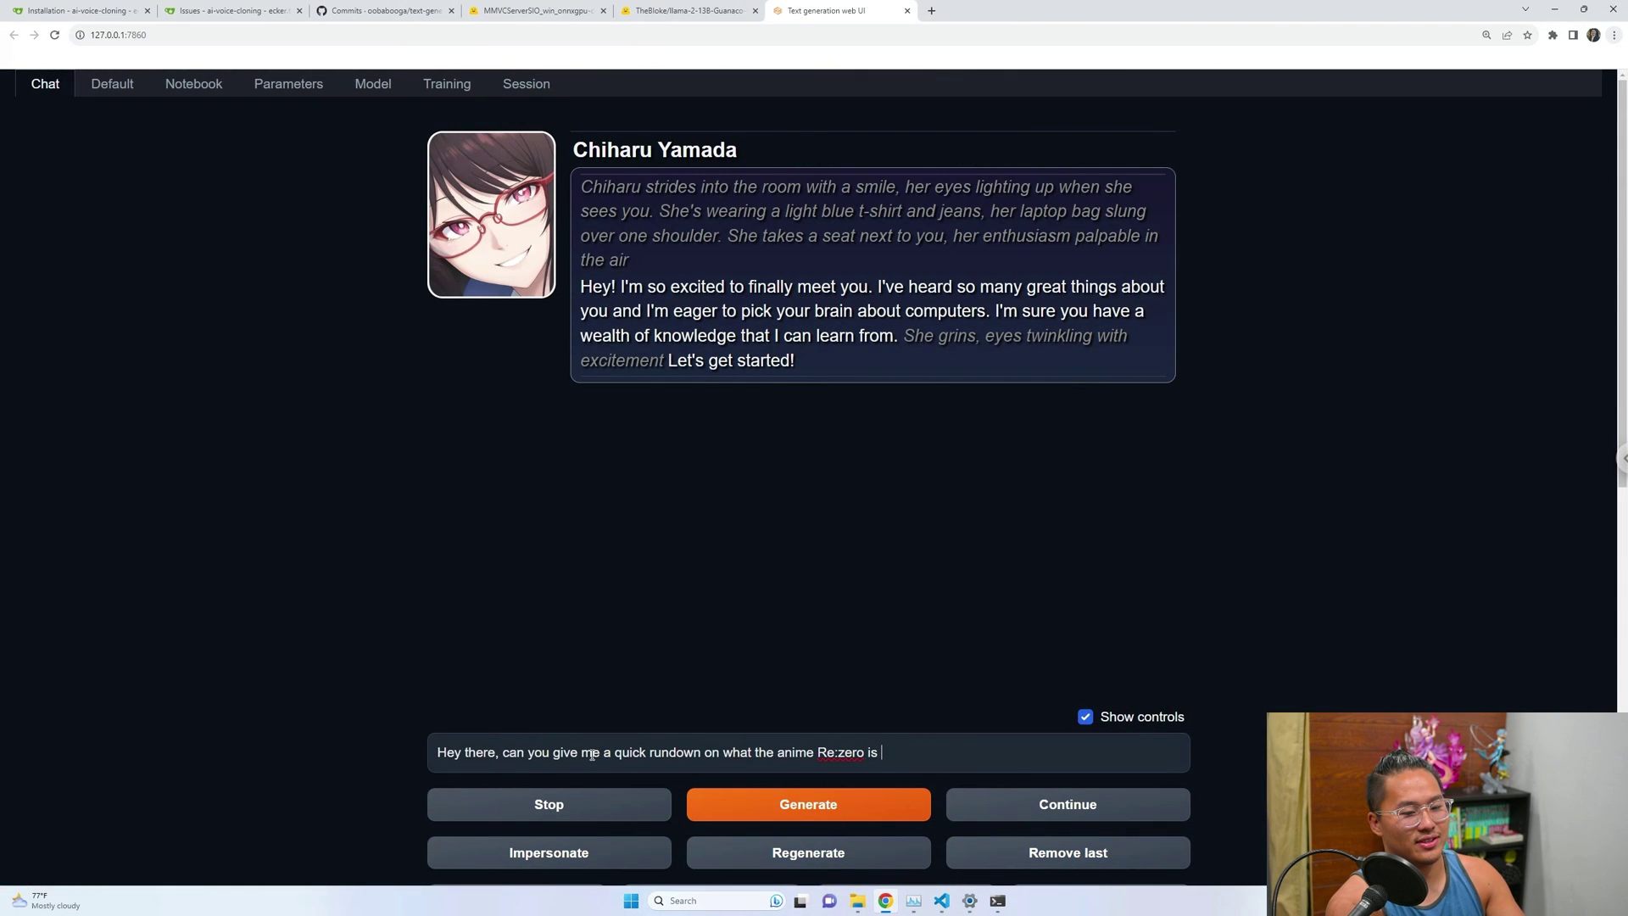
text( about?)
key(Return)
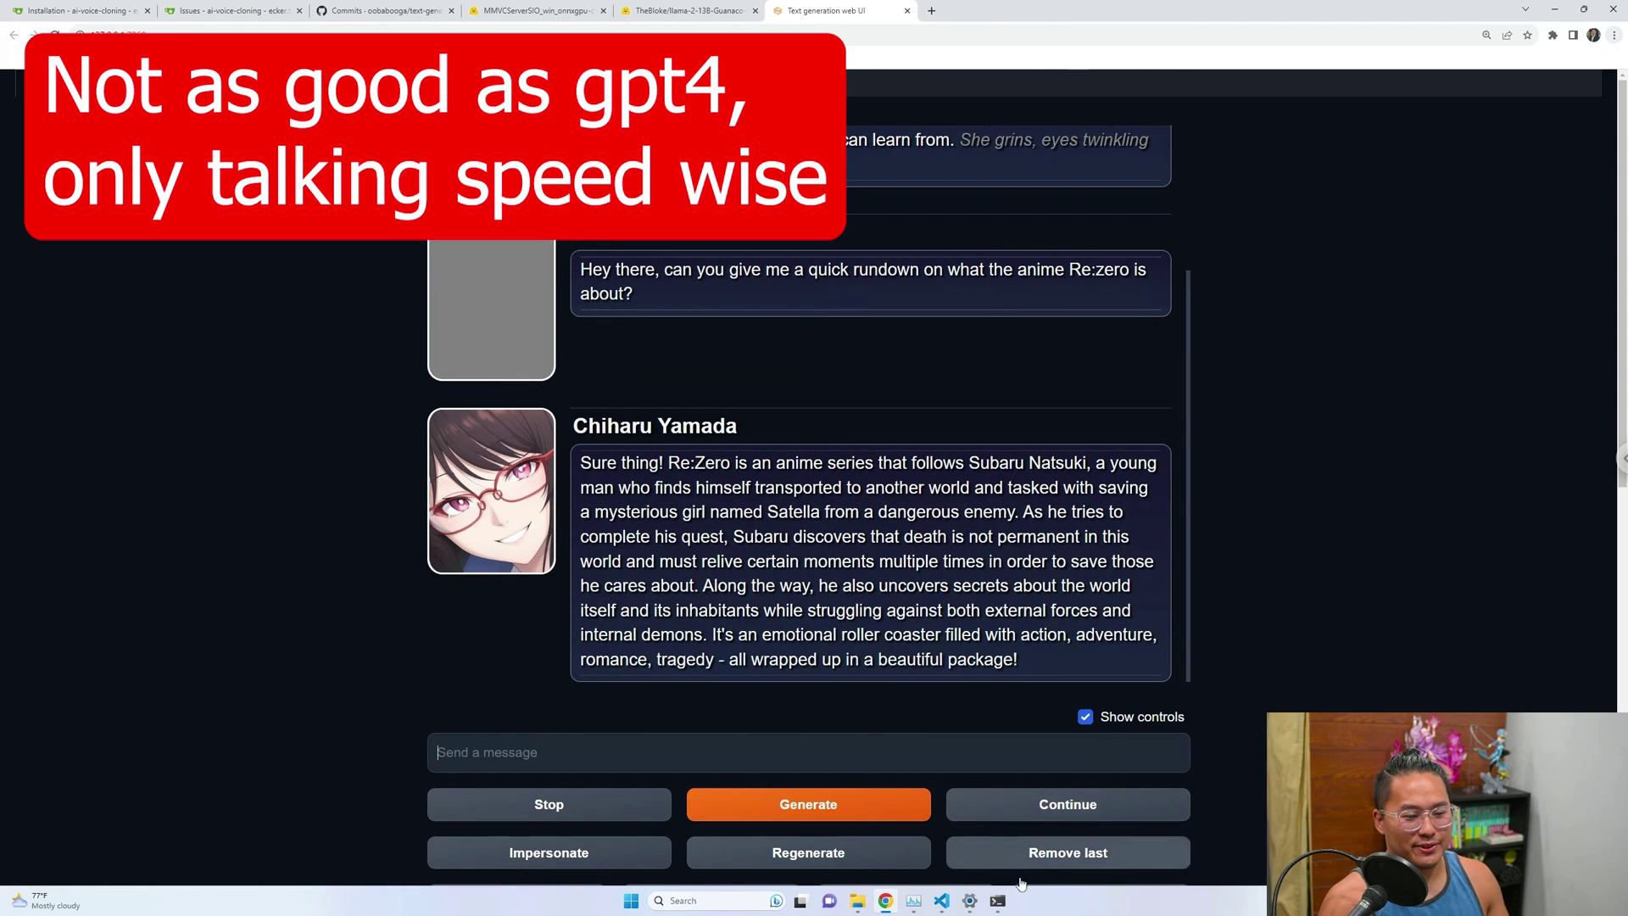
- Check the chat reply's generation speed in tokens per second in the console window
click(1001, 901)
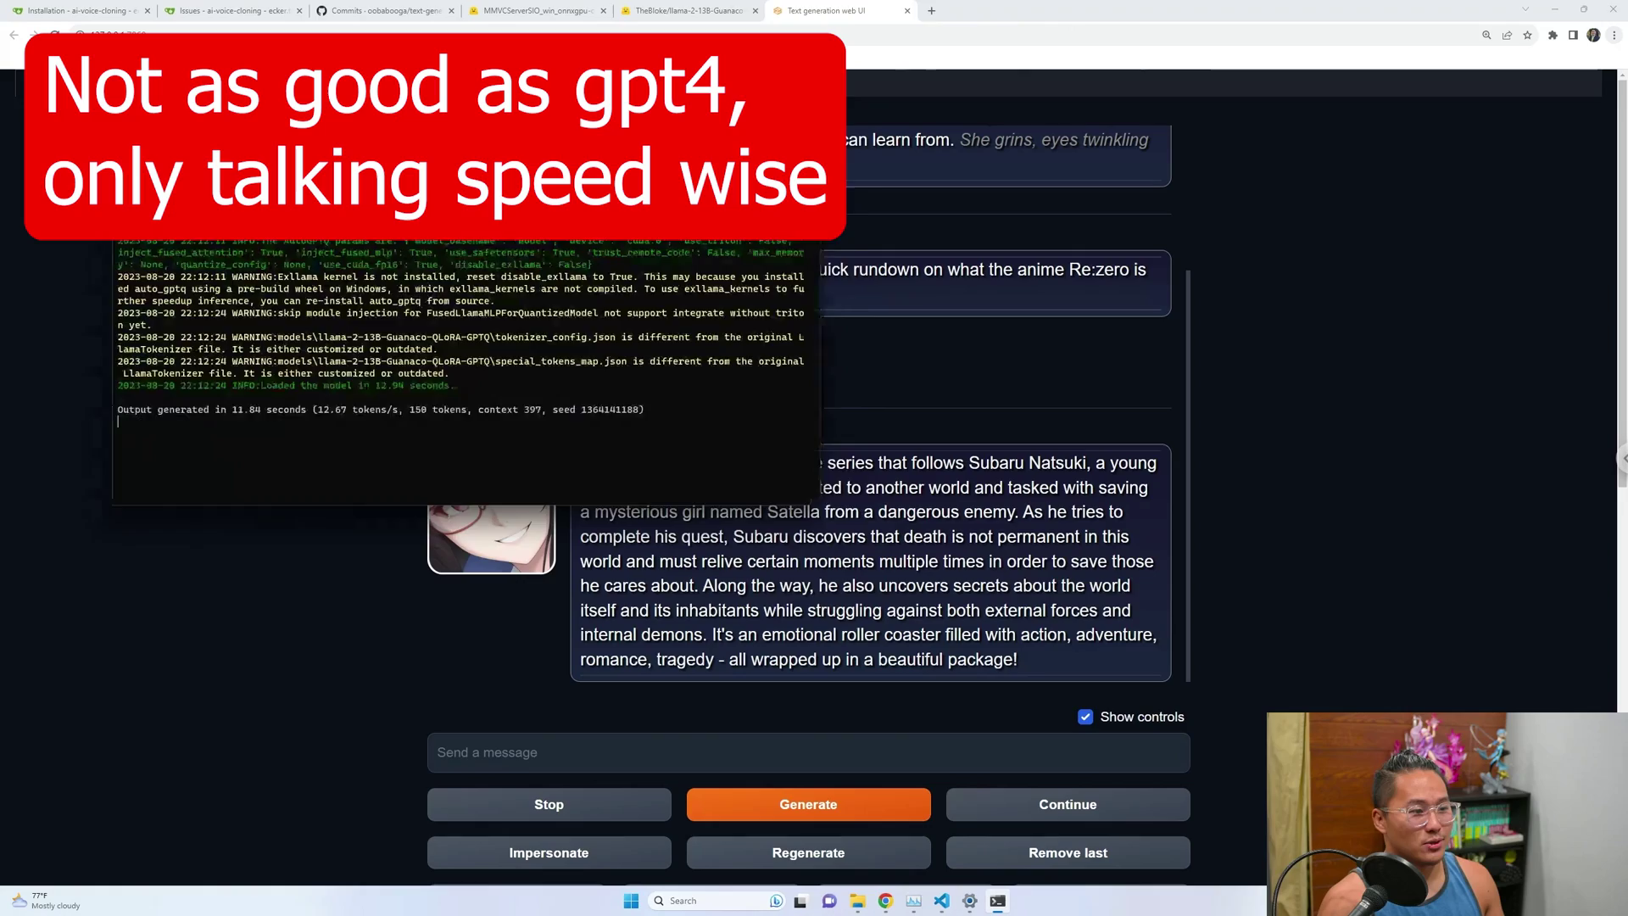
drag(322, 428, 361, 429)
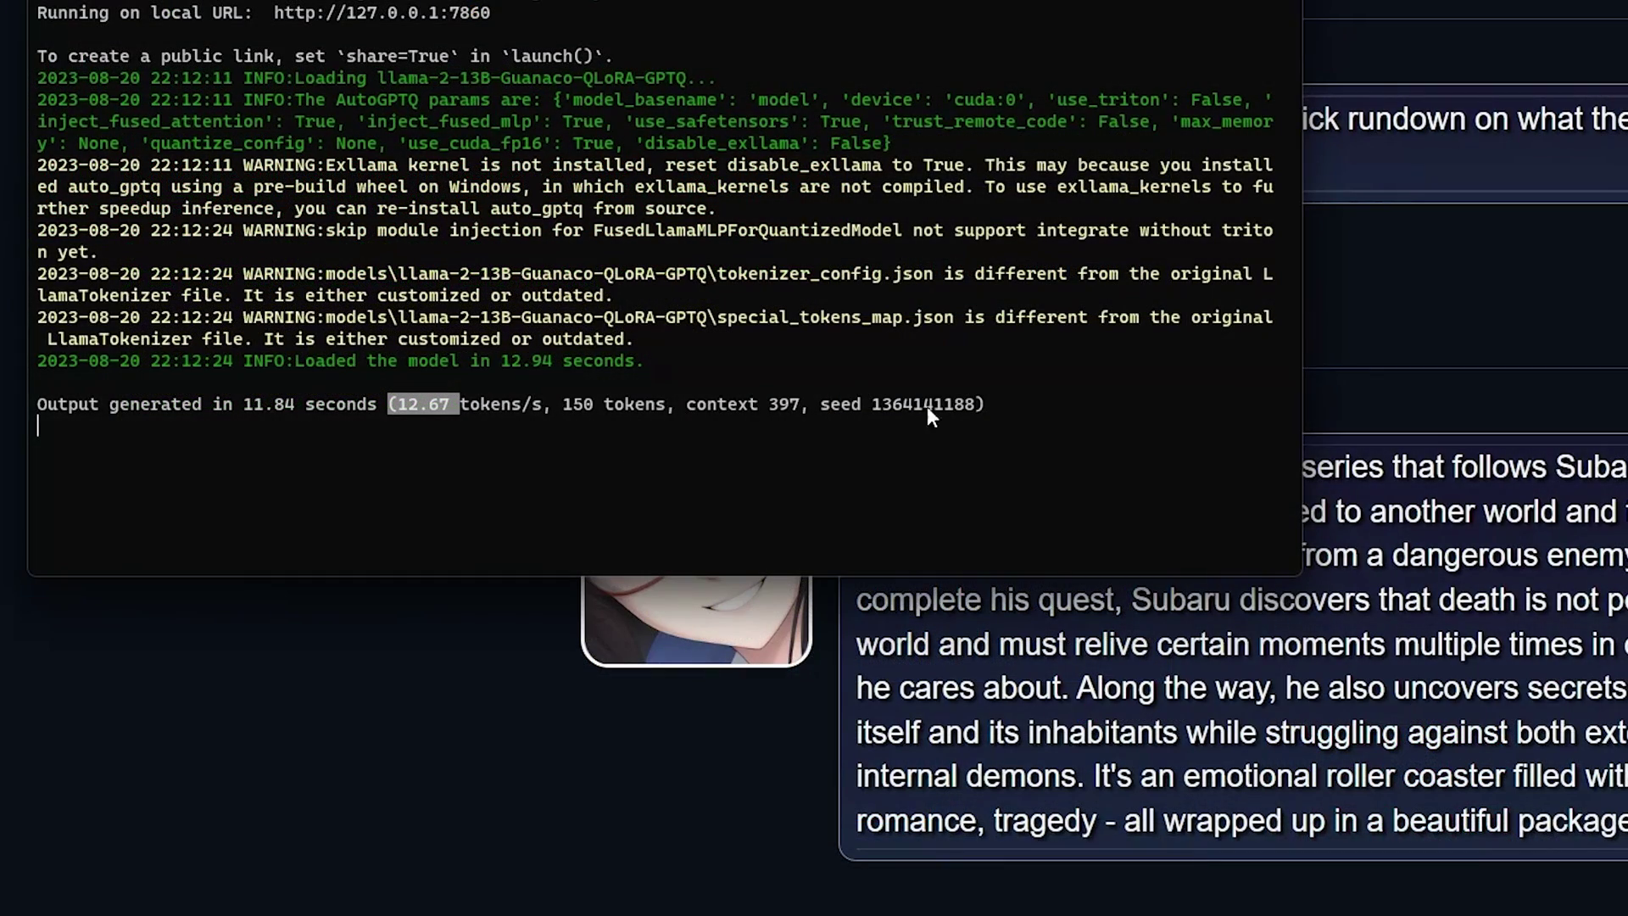
- Return to the chat page and read through the character's reply about Re:Zero and the earlier conversation
click(1589, 740)
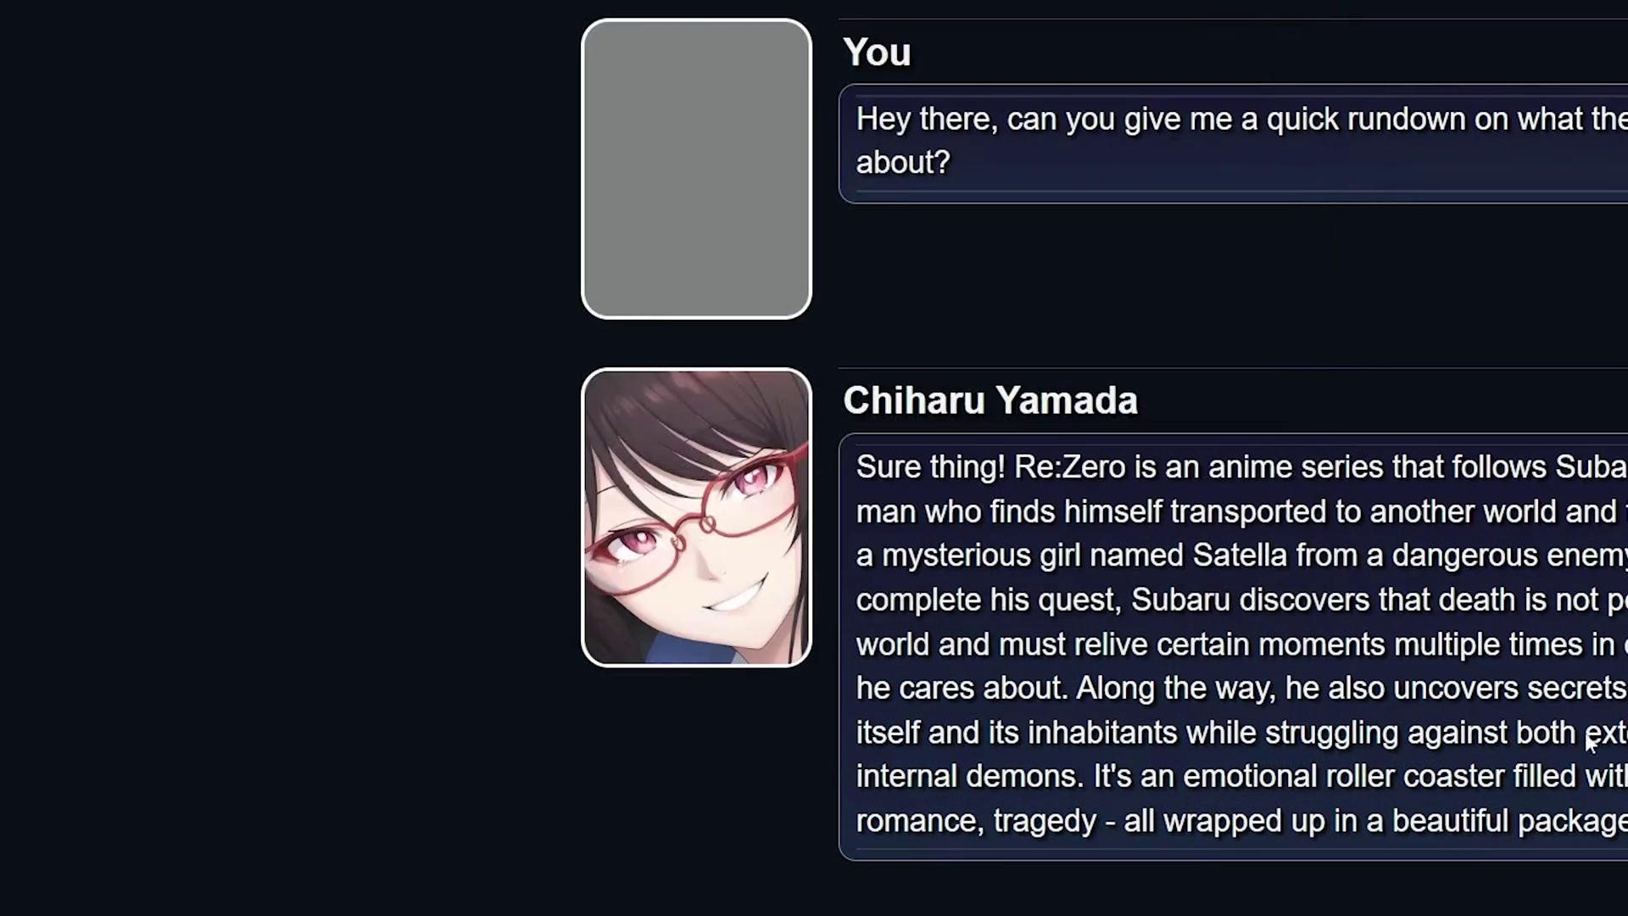
drag(857, 472, 1623, 776)
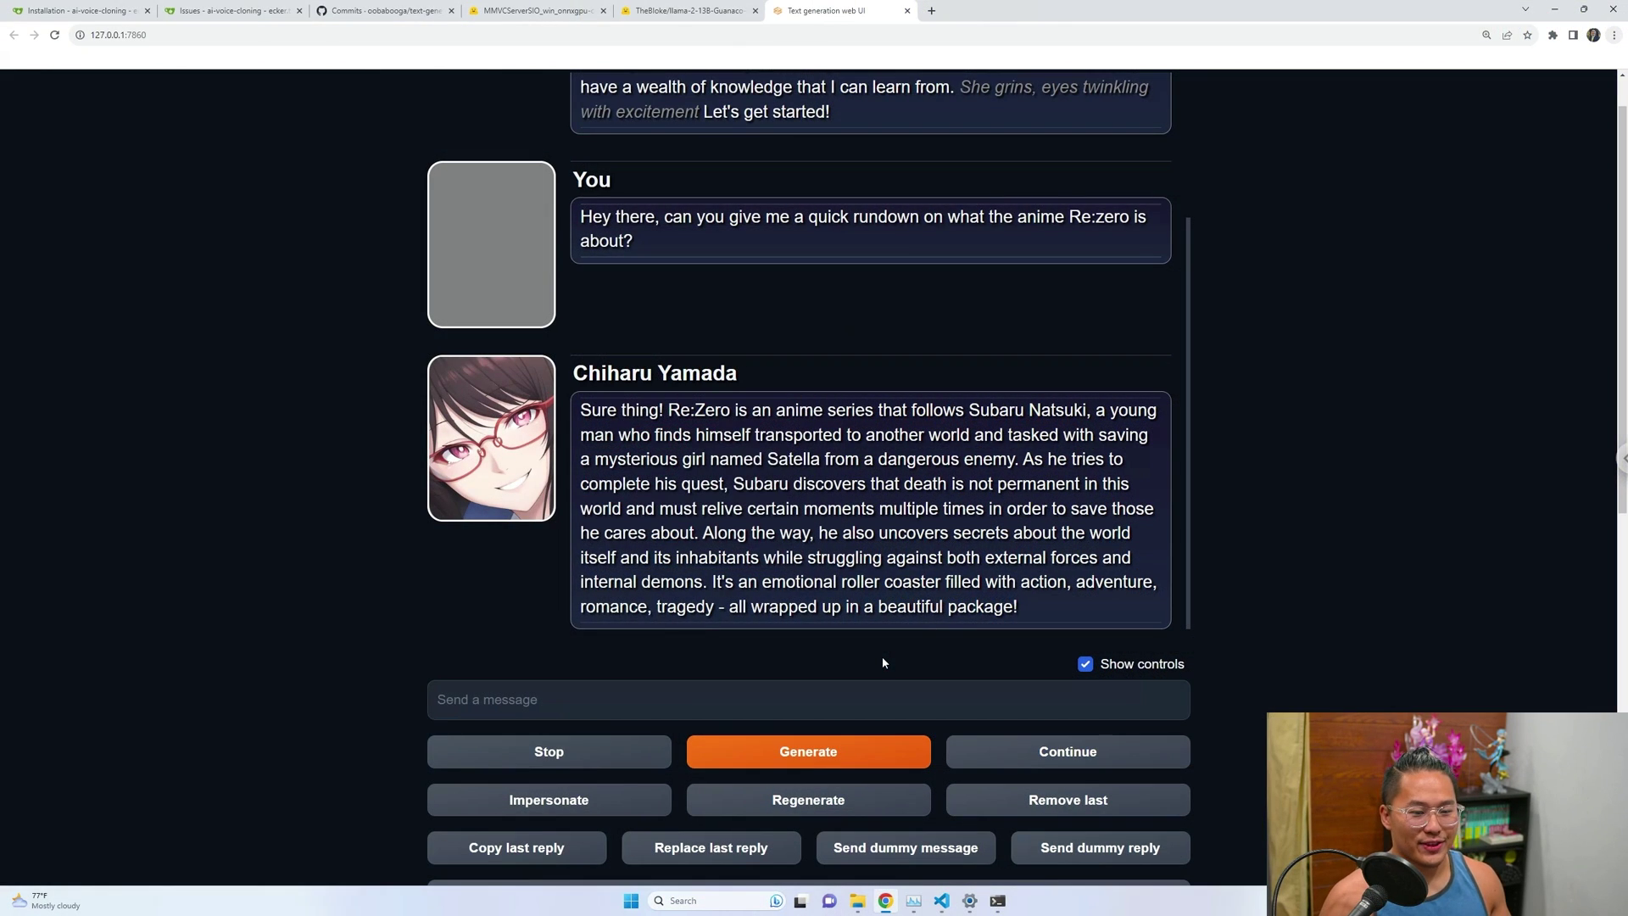
scroll(1007, 617, up, 3)
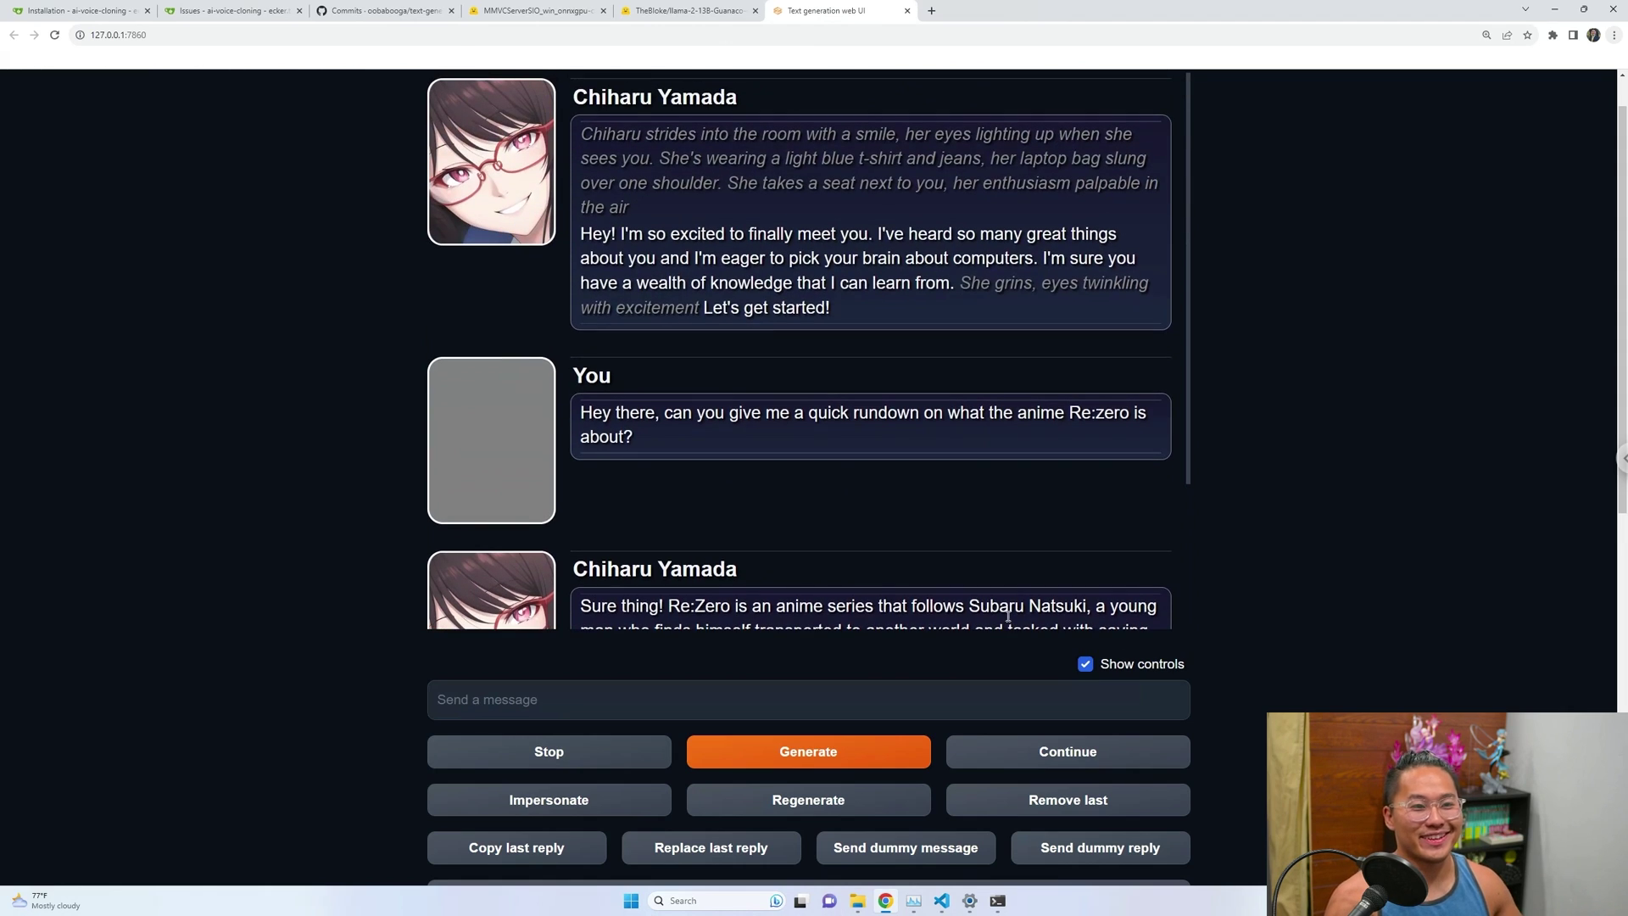
scroll(1483, 415, up, 1)
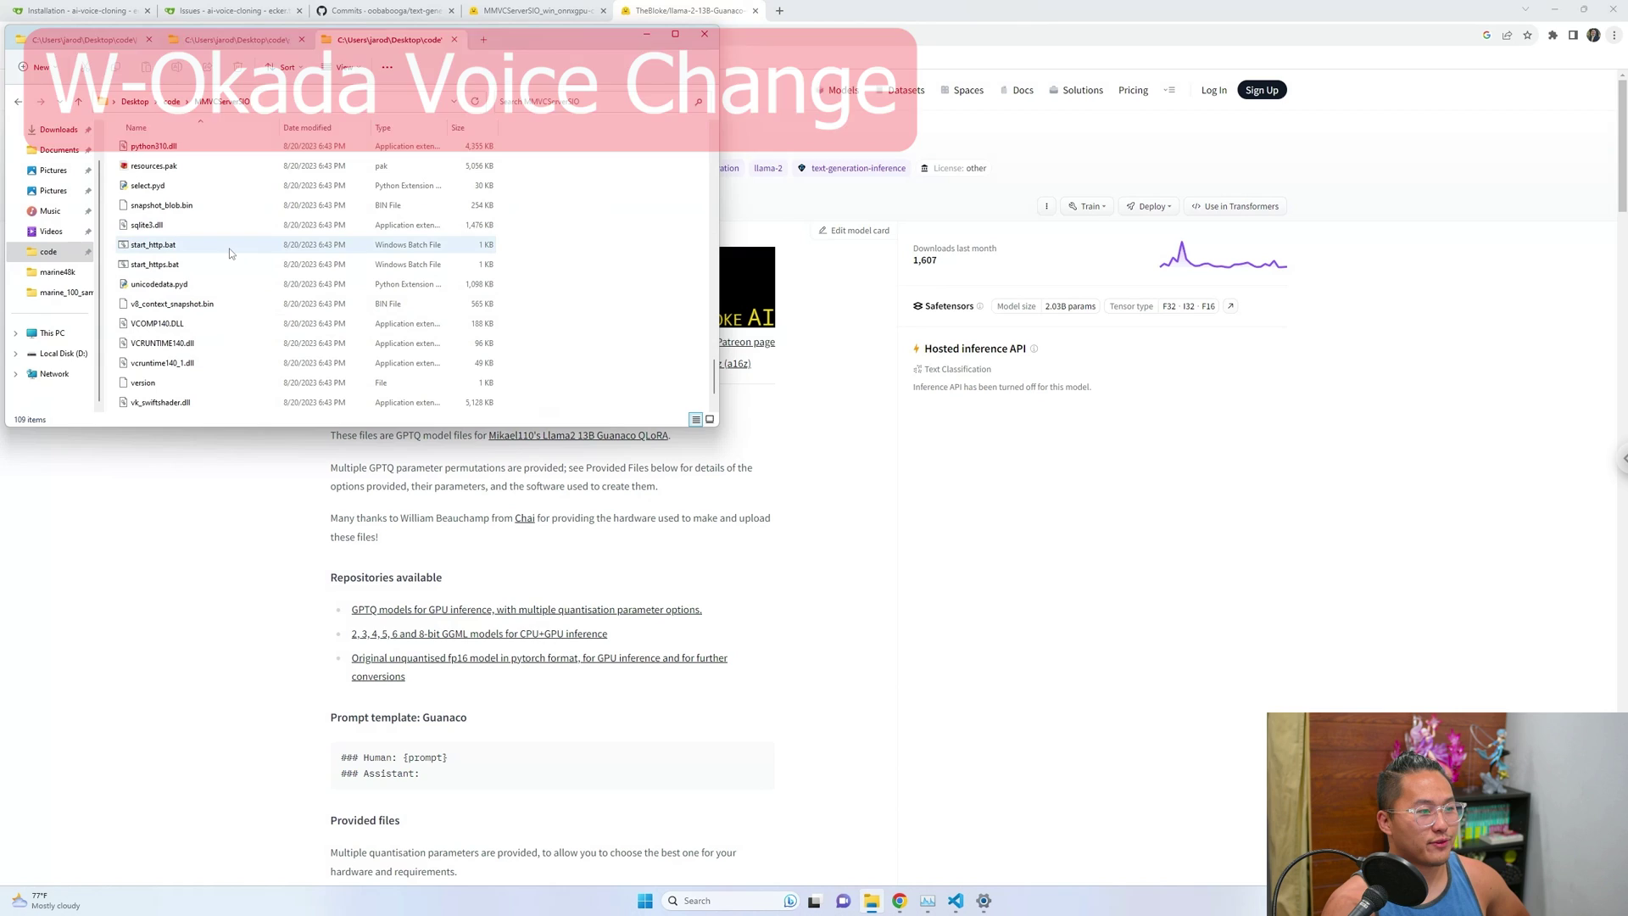
- Launch the voice changer with start_http.bat from the MMVCServerSIO folder, allowing it to run past the Windows SmartScreen warning
double_click(229, 246)
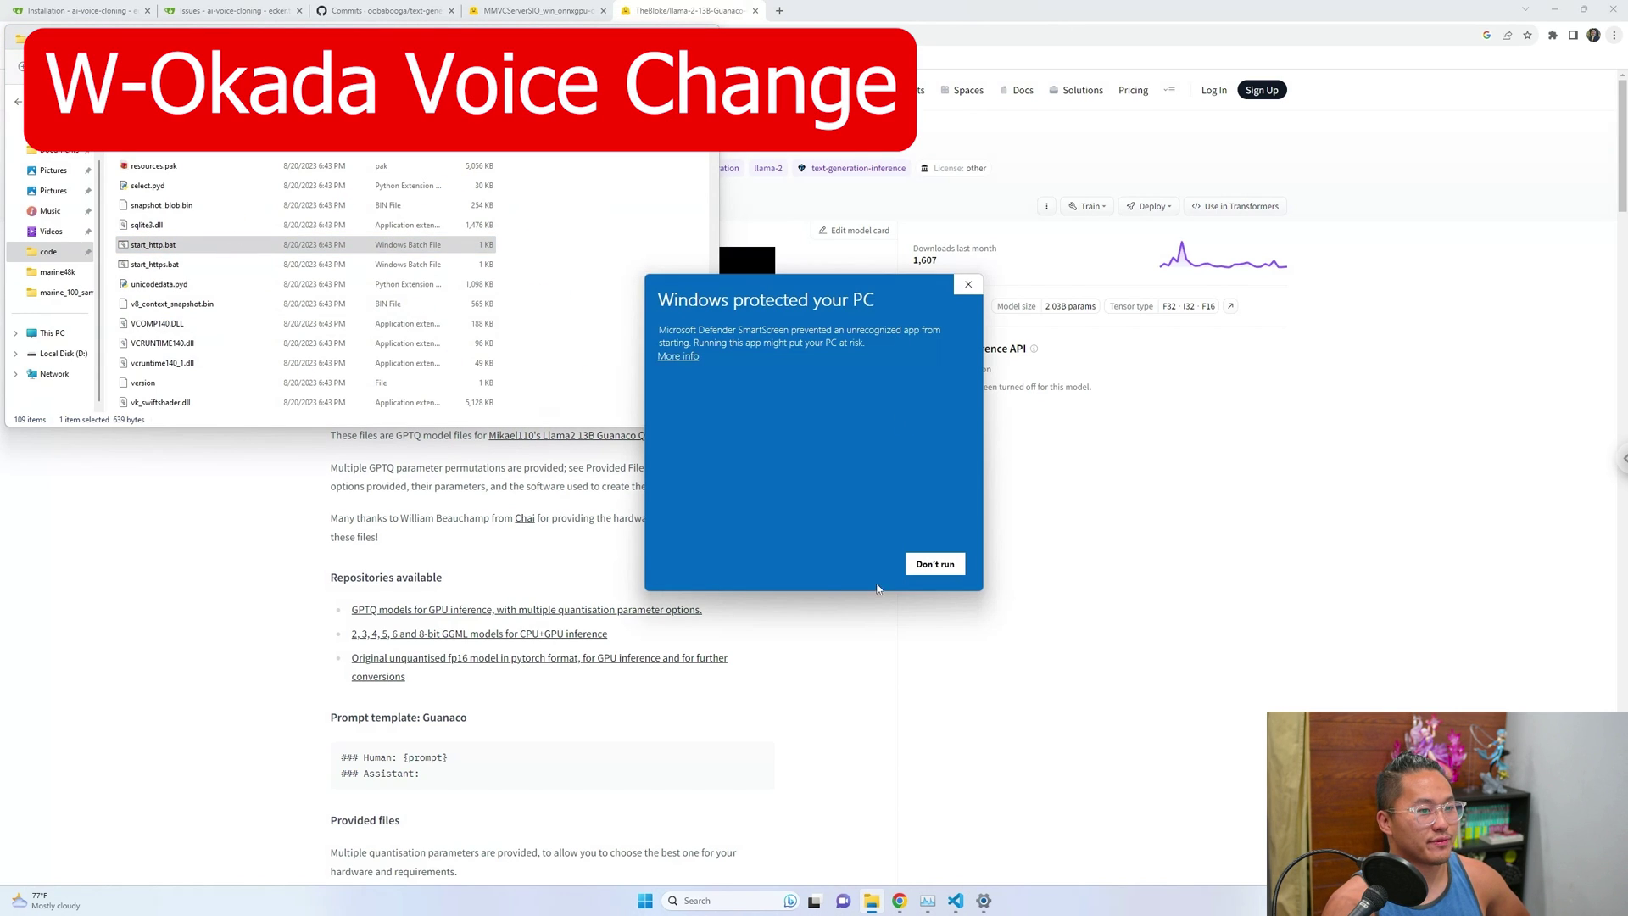
click(678, 357)
click(857, 564)
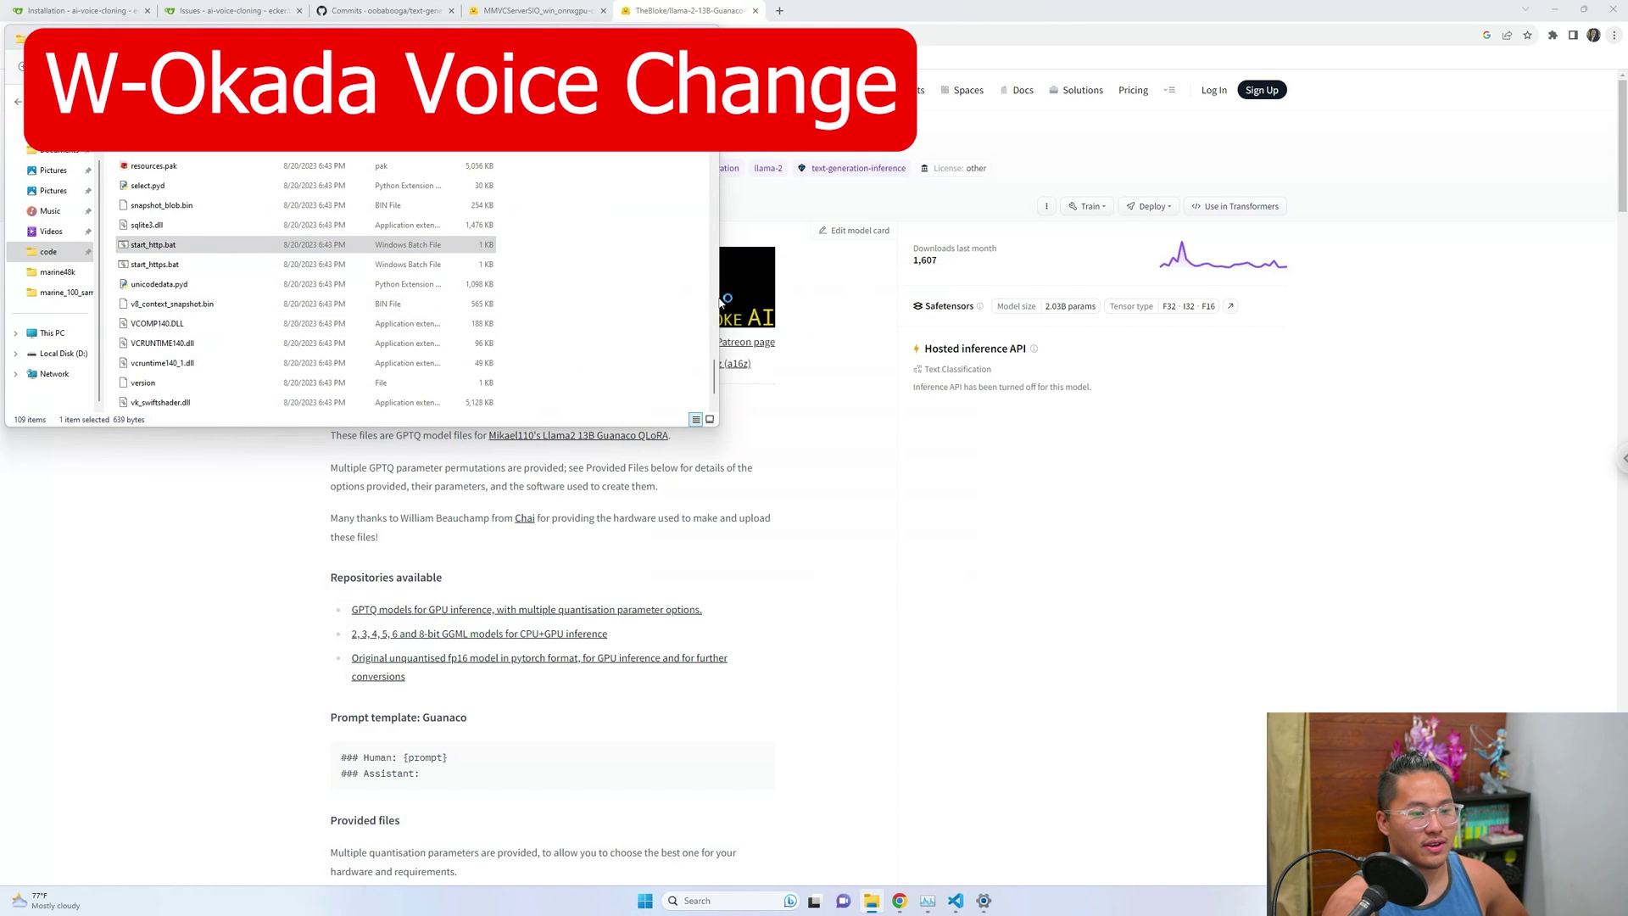
drag(368, 69, 1014, 134)
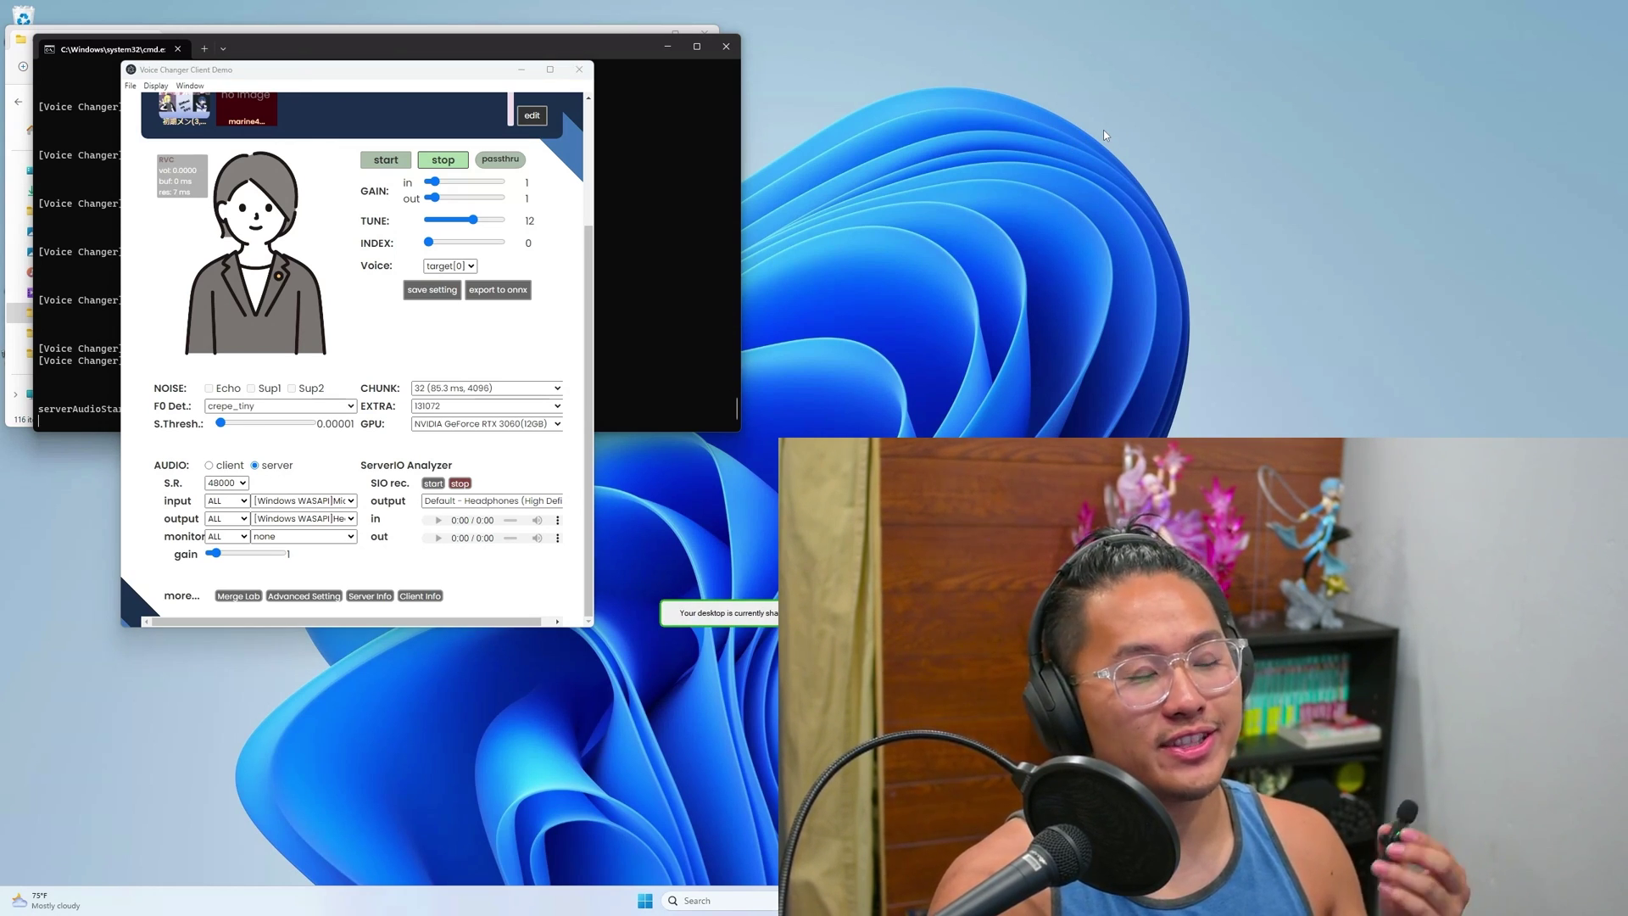
- Set the voice changer's F0 detector to crepe_full
key(Up)
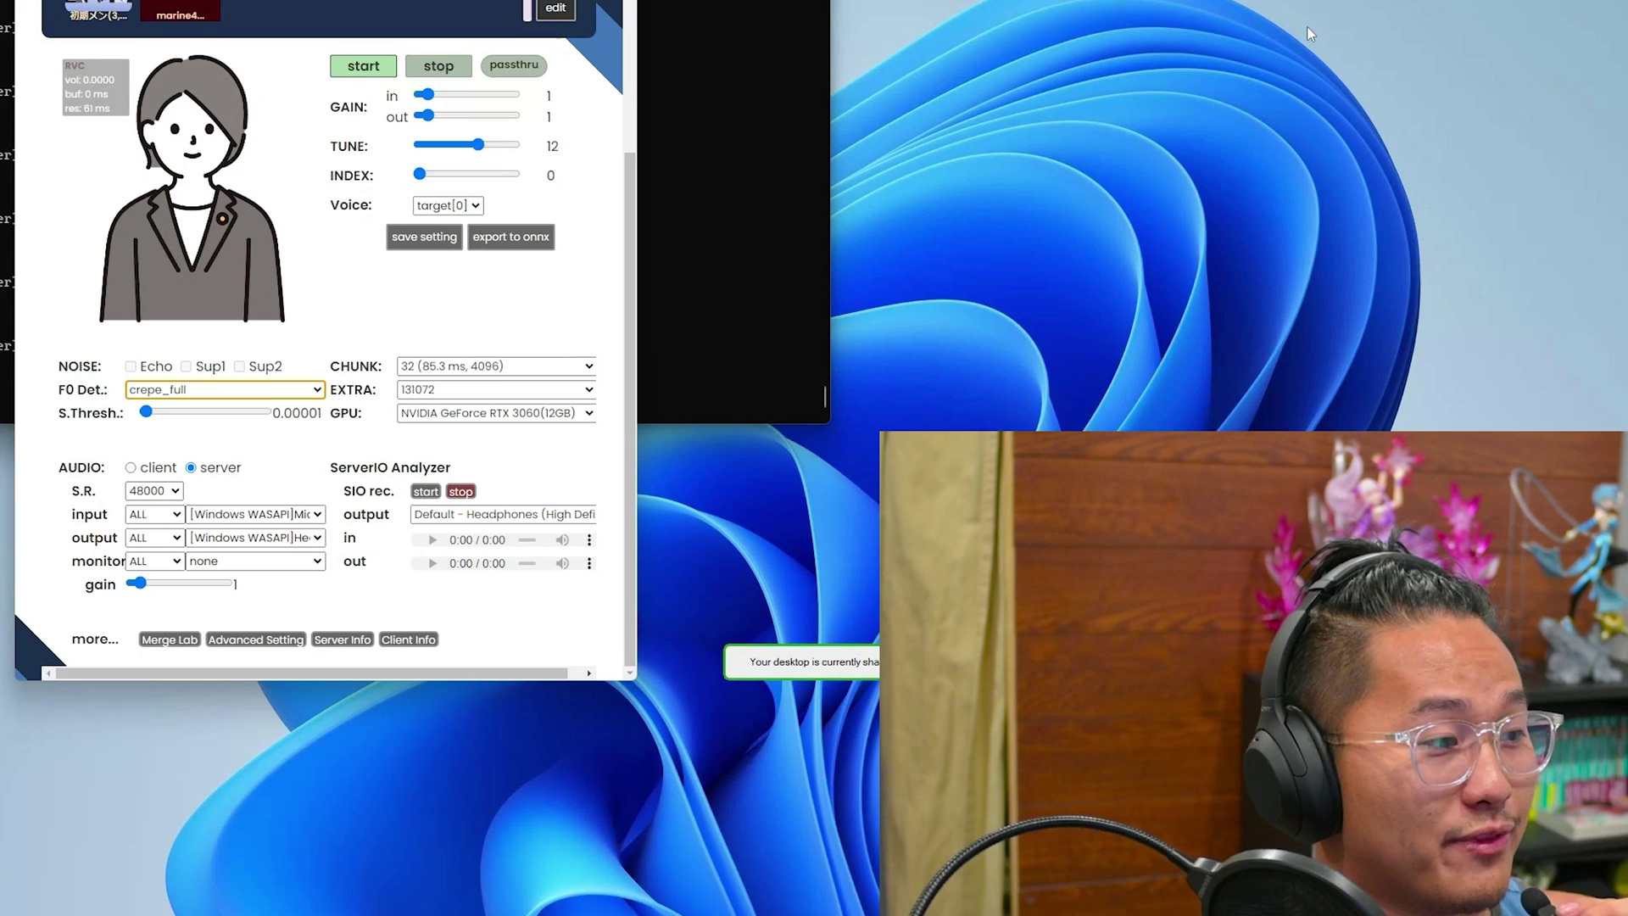
key(alt+Down)
key(Escape)
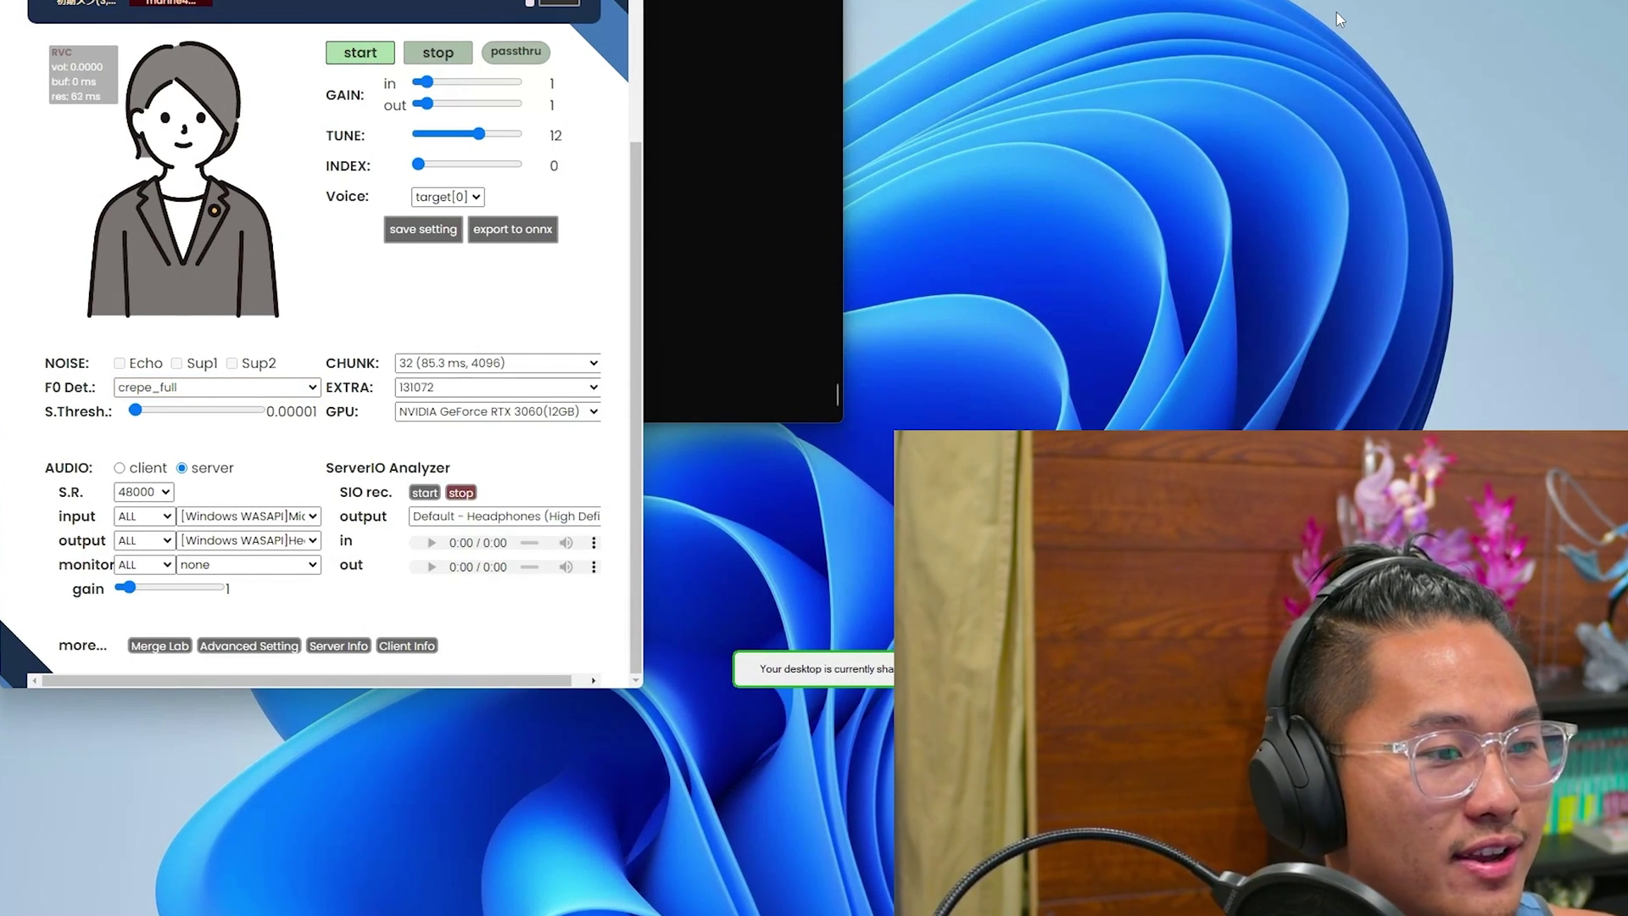
- Lower the voice changer's chunk size to 24 (64.0 ms, 3072)
key(alt+Down)
key(Up)
key(Up)
key(Down)
key(Return)
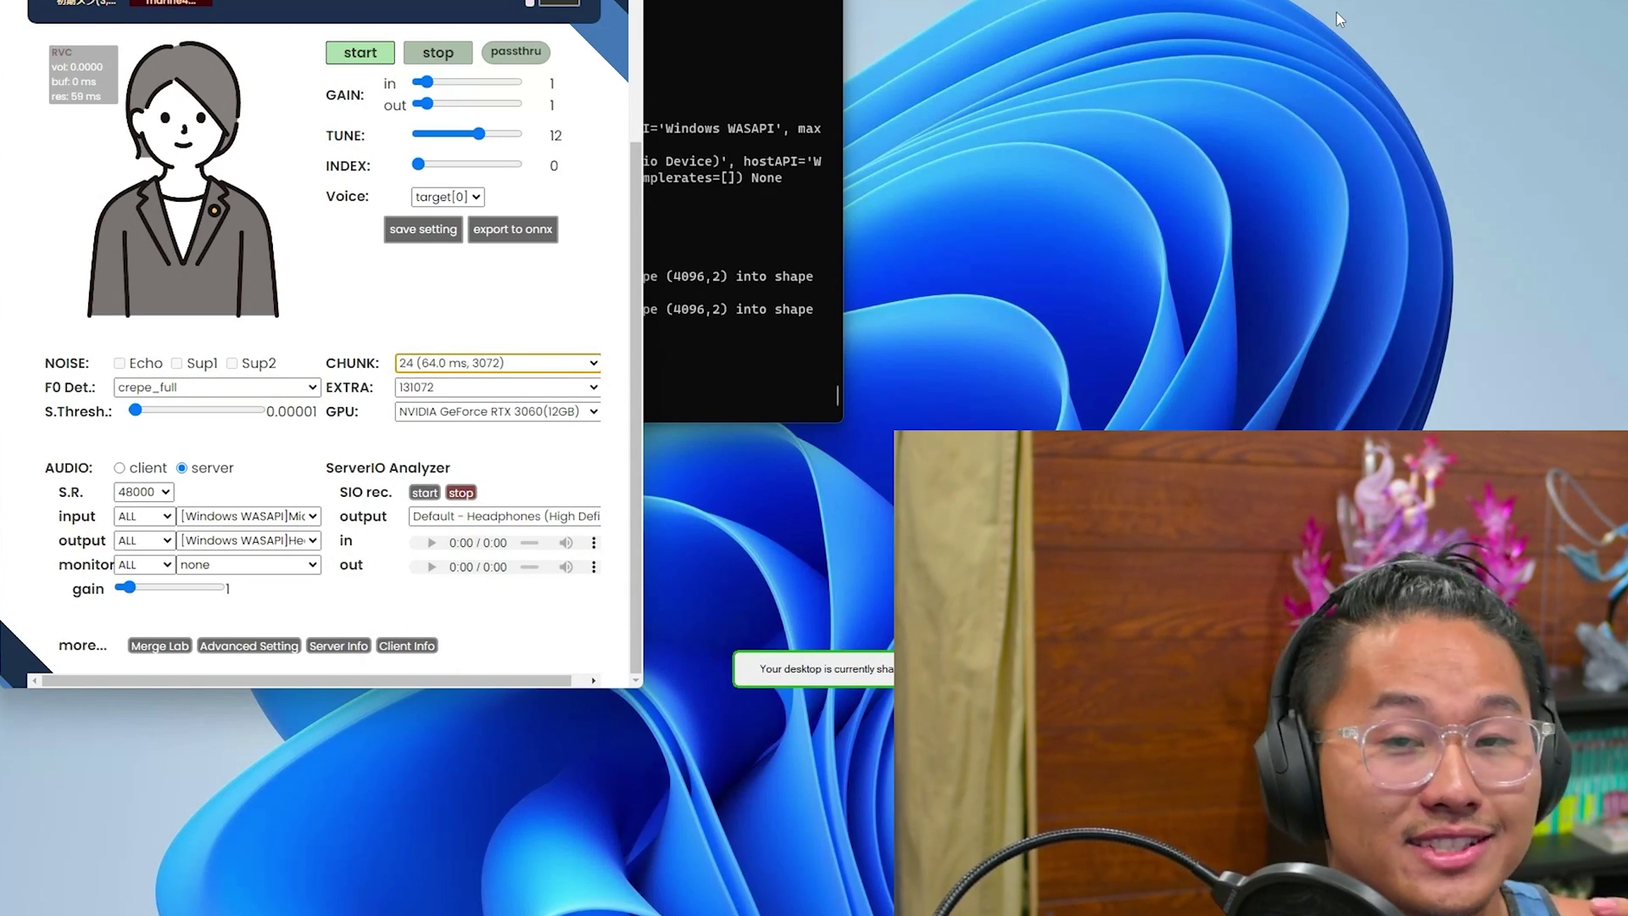
- Reduce the chunk size further to 16 (42.7 ms, 2048)
key(alt+Down)
key(Up)
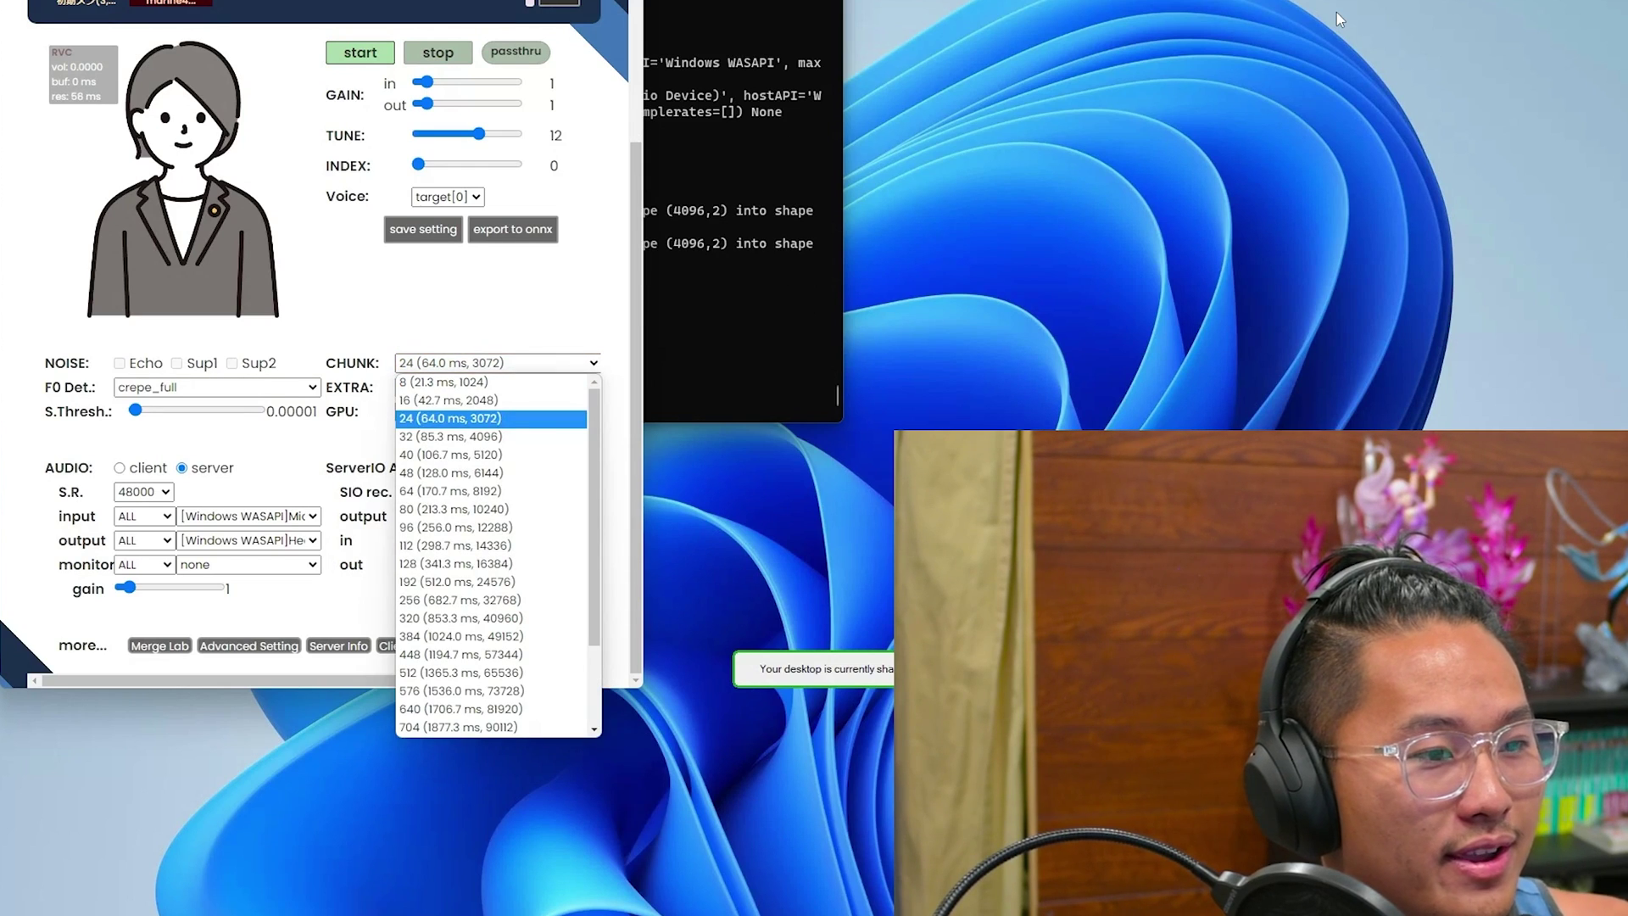
key(Return)
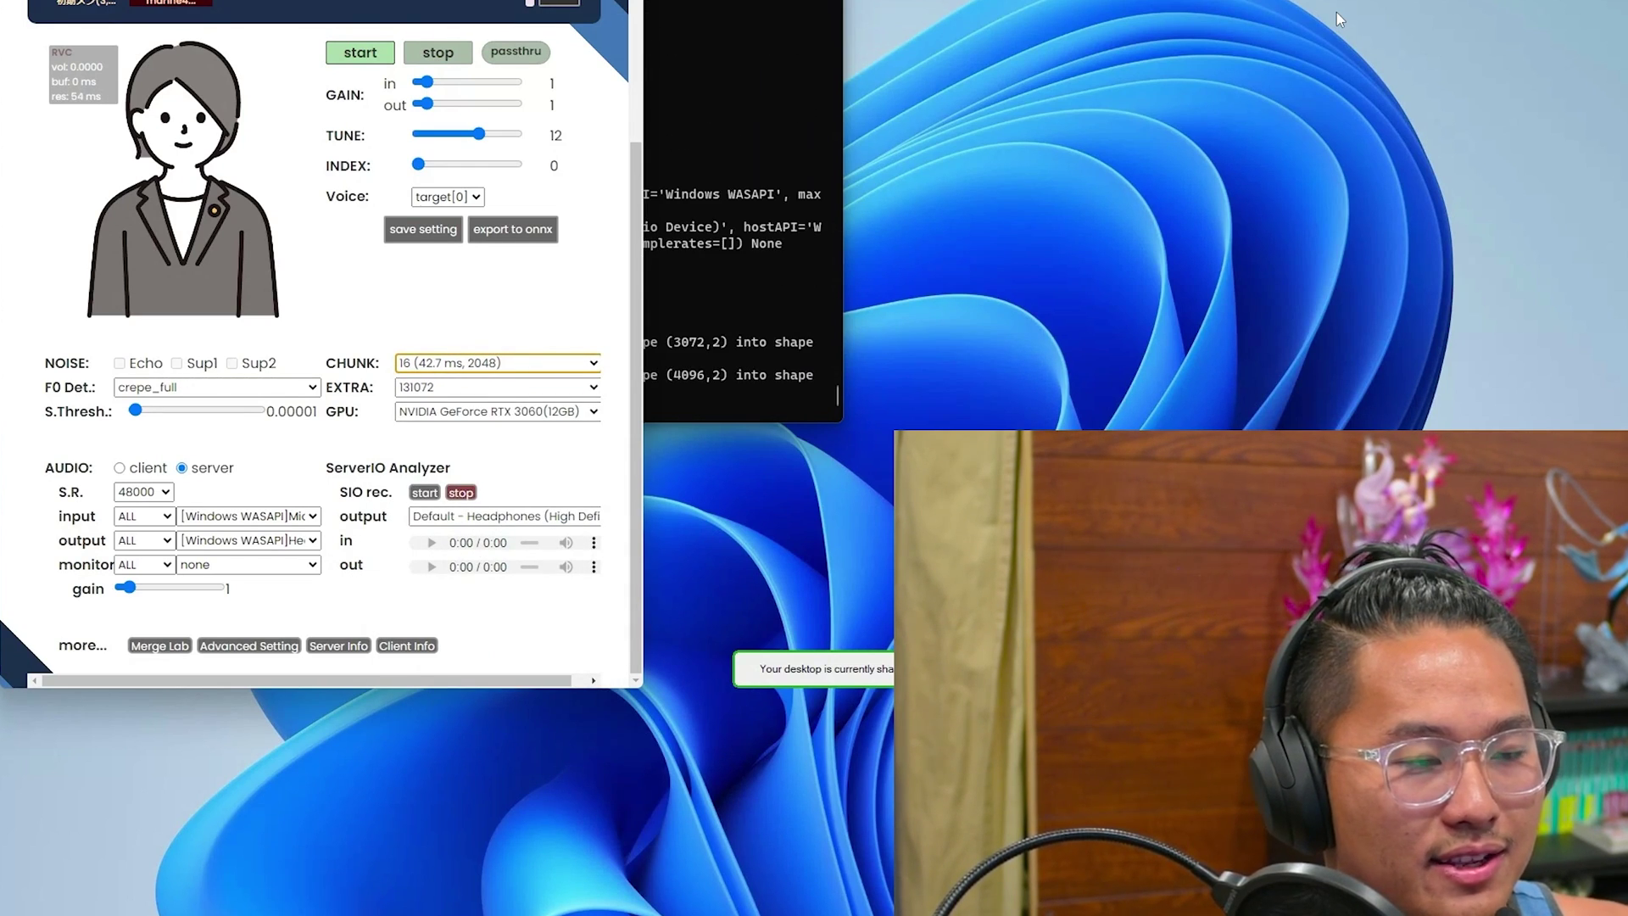
- Bring up Task Manager to check the GPU usage and raise the chunk size to 24 (64.0 ms, 3072)
key(ctrl+shift+Escape)
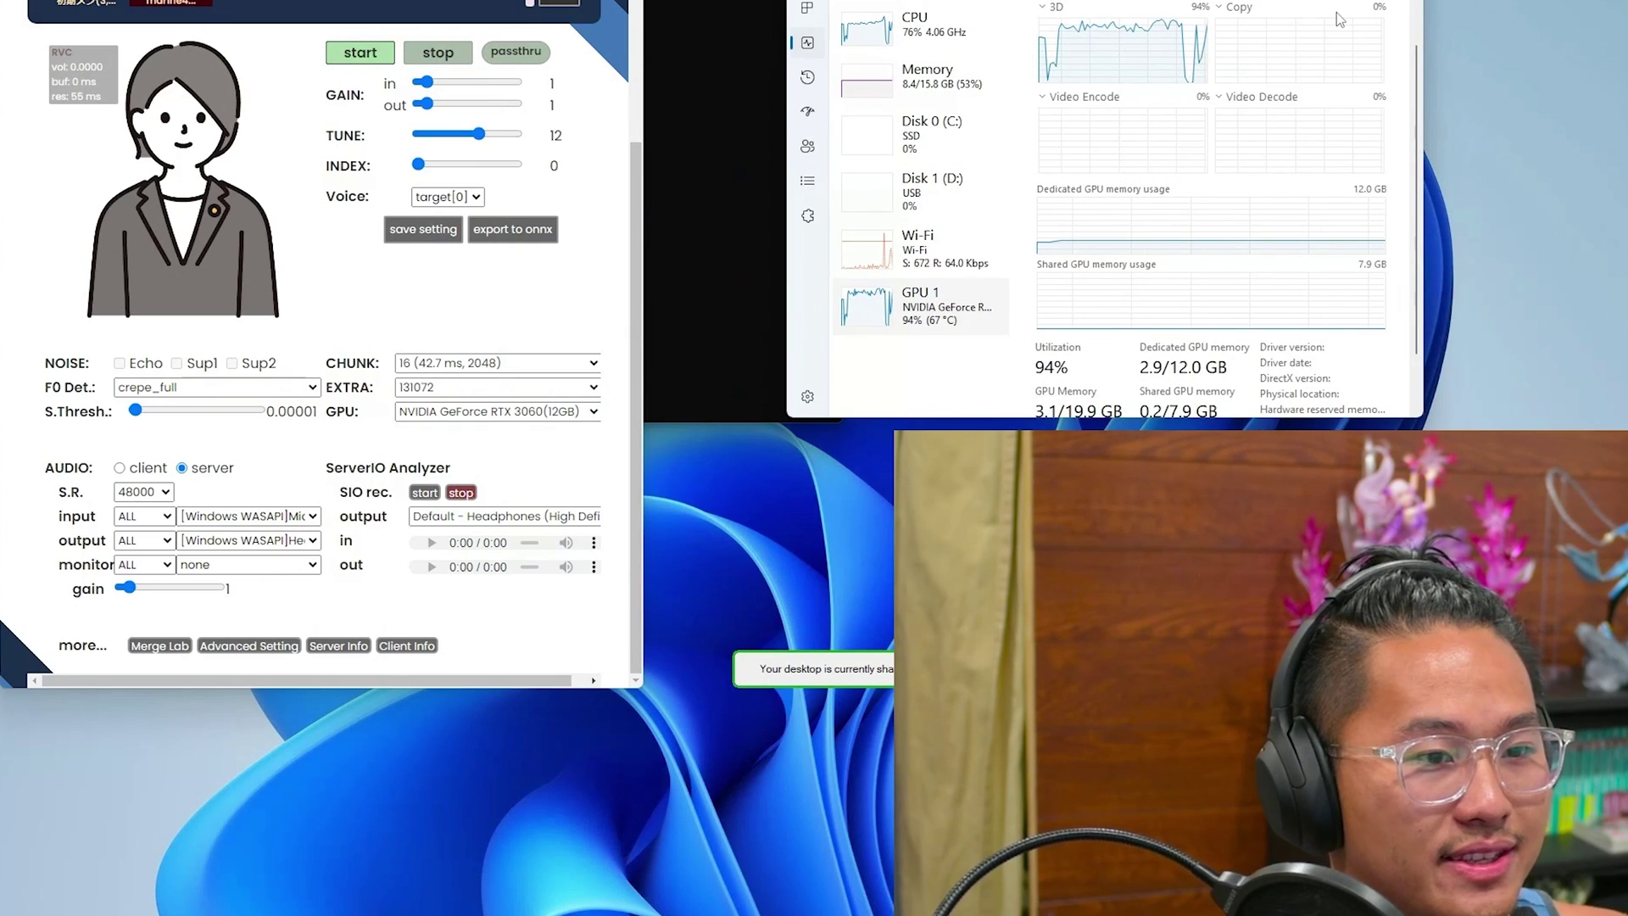
key(alt+Down)
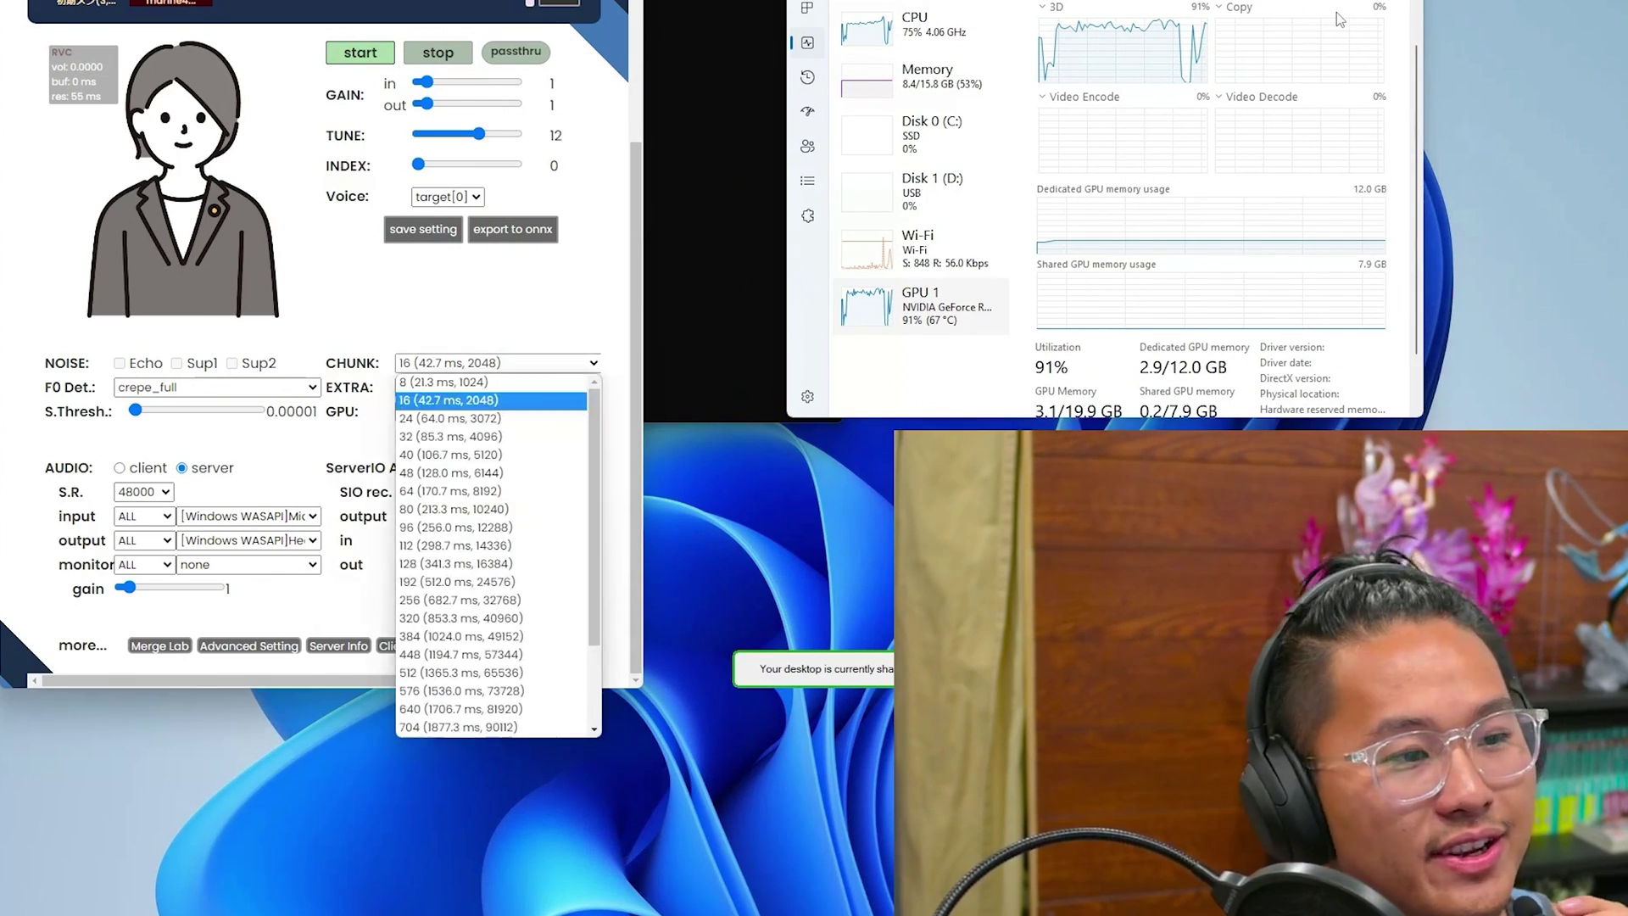
key(Down)
key(Return)
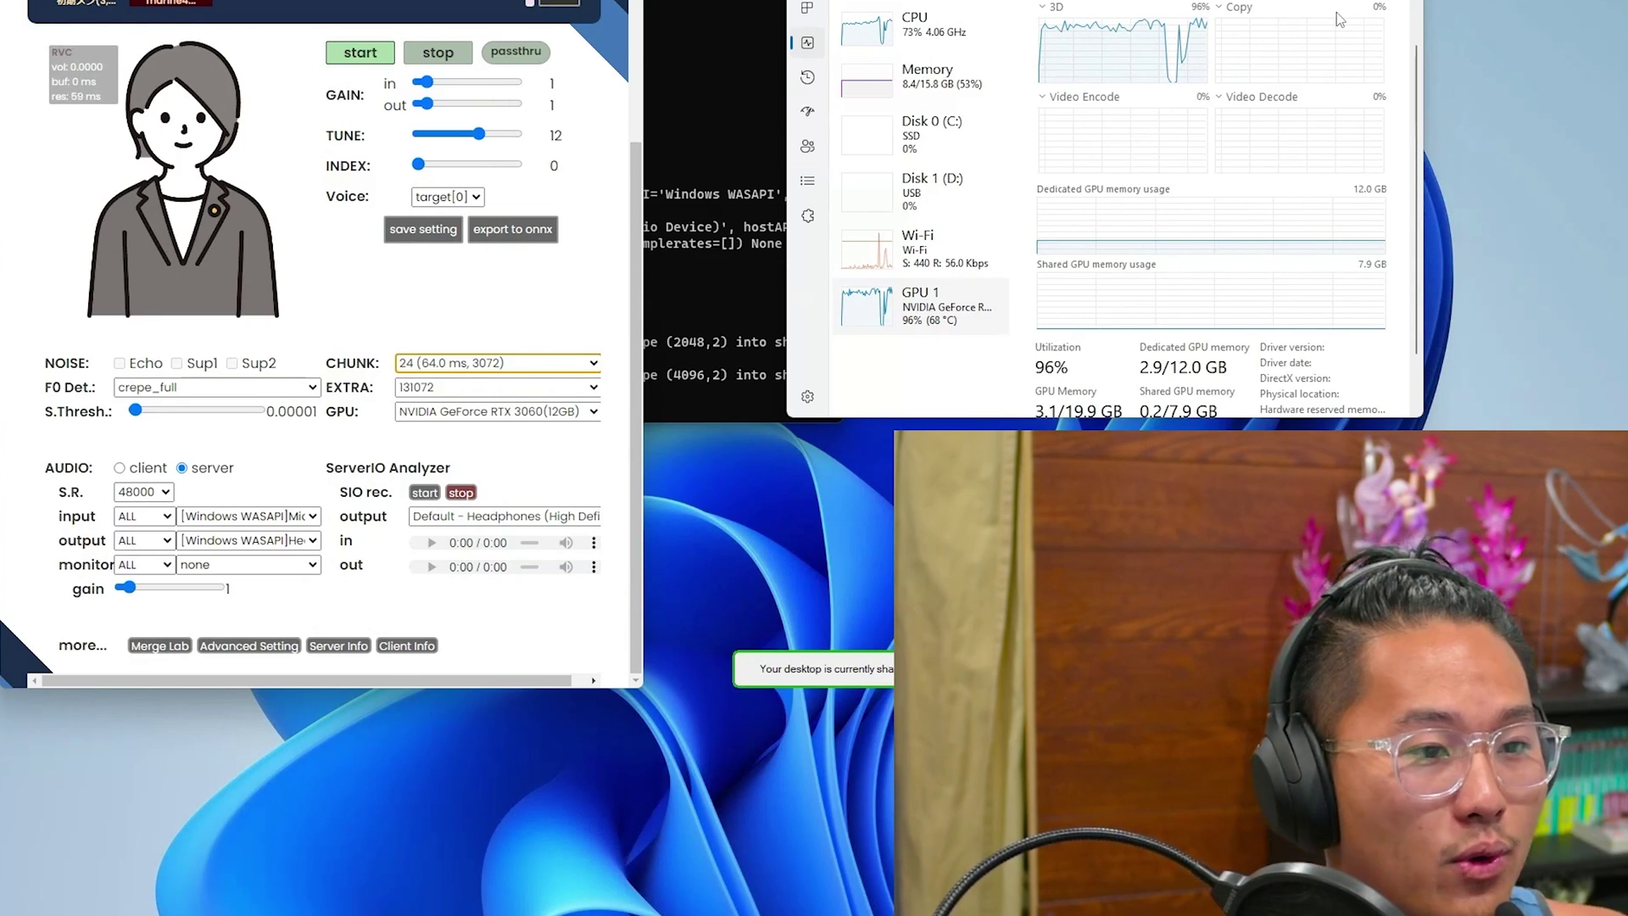
- Look through the larger chunk sizes up to 384 and set the chunk to 32 (85.3 ms, 4096)
key(Tab)
key(alt+Down)
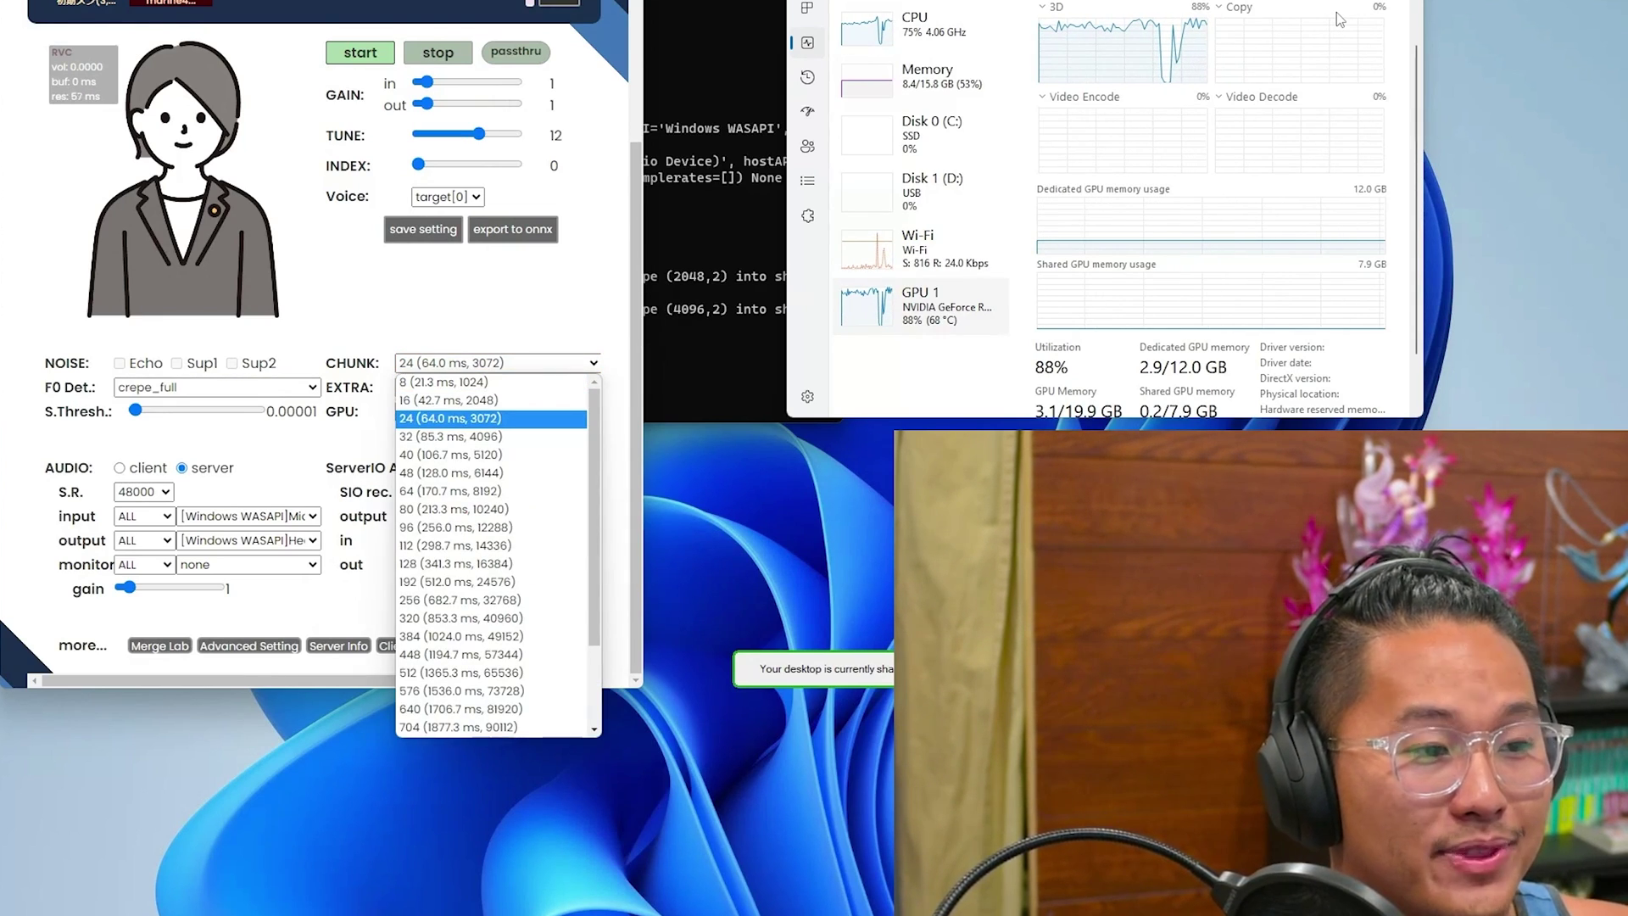
key(Down)
key(Down)
key(Down)
key(Down)
key(Down)
key(Down)
key(Down)
key(Down)
key(Down)
key(Down)
key(Down)
key(Down)
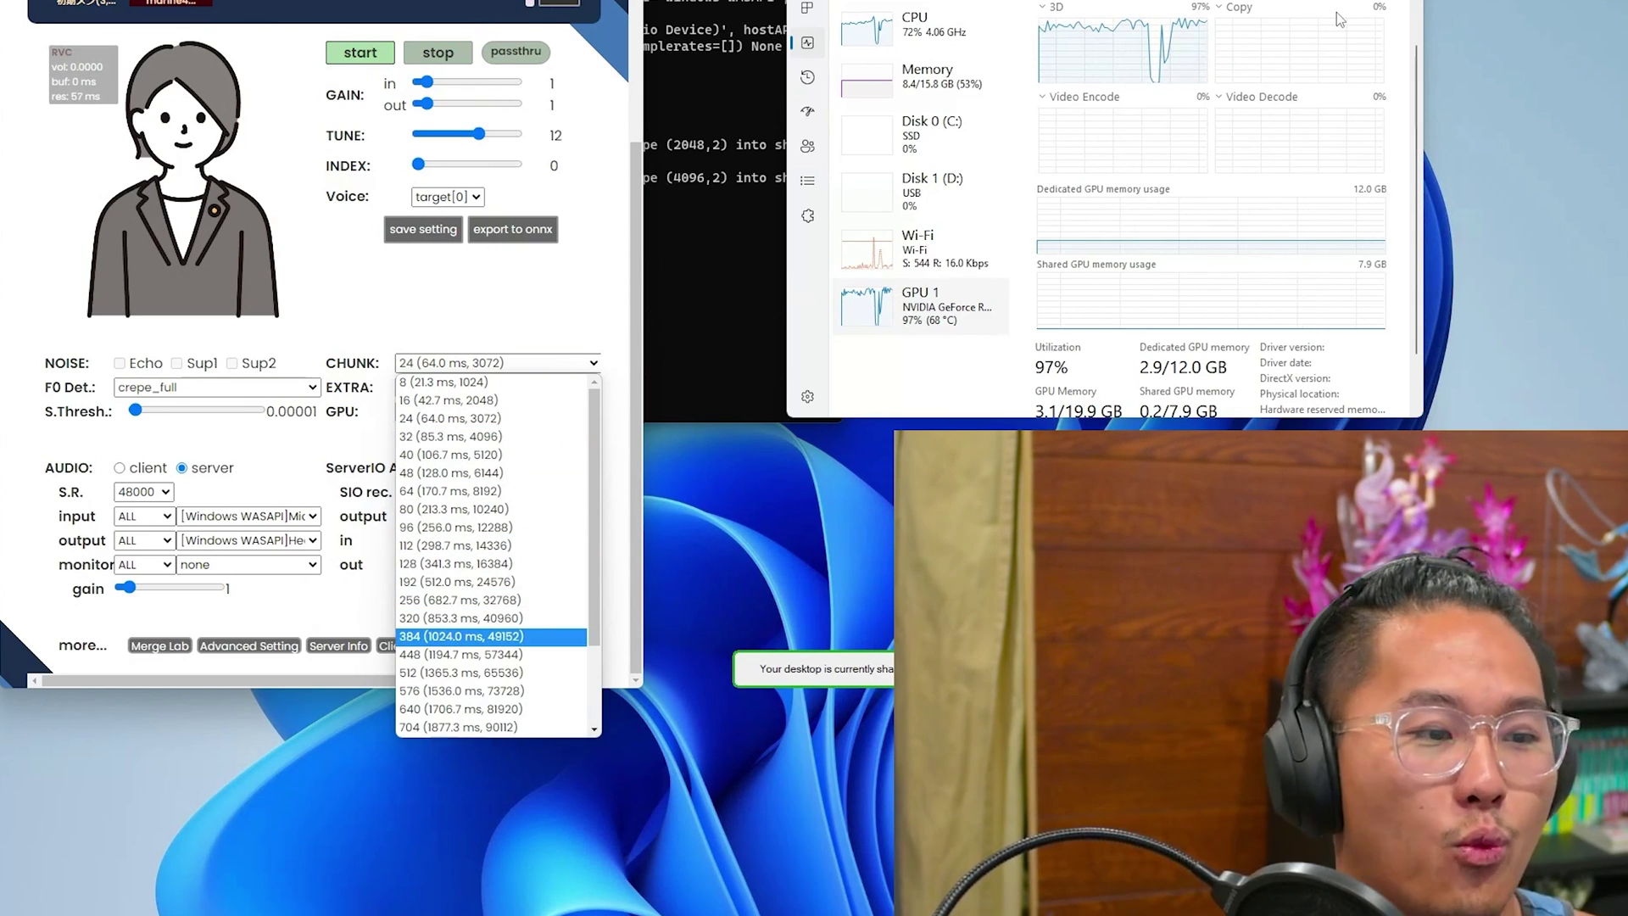
key(Up)
key(Up)
key(Up)
key(Up)
key(Up)
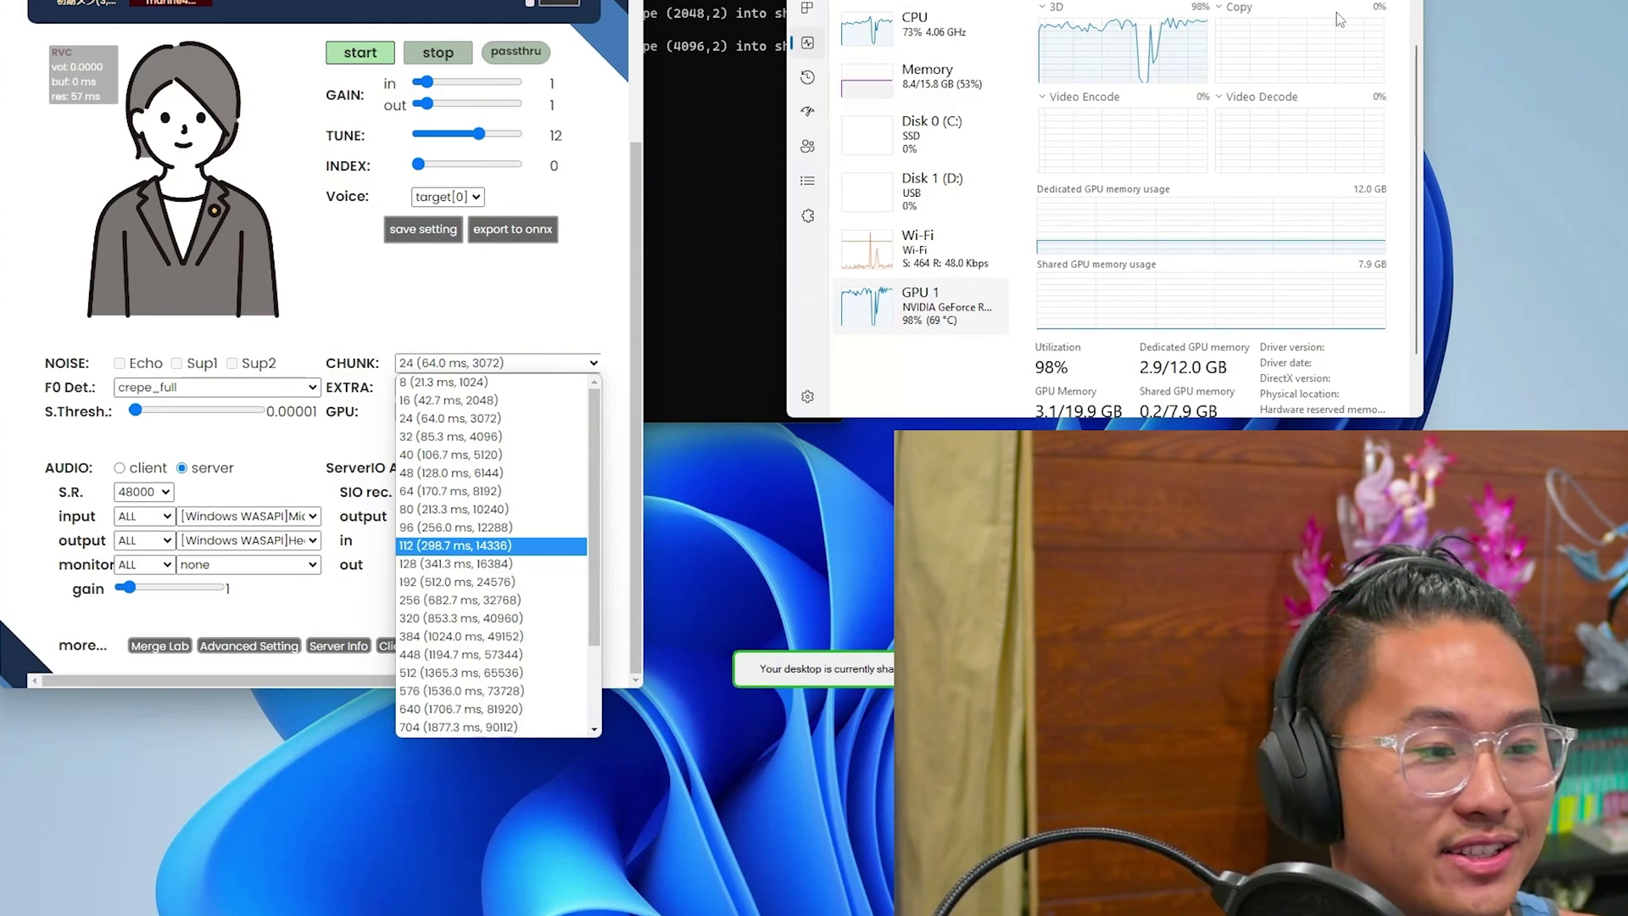
key(Up)
key(Up)
key(Up)
key(Up)
key(Up)
key(Up)
key(Up)
key(Up)
key(Down)
key(Down)
key(Return)
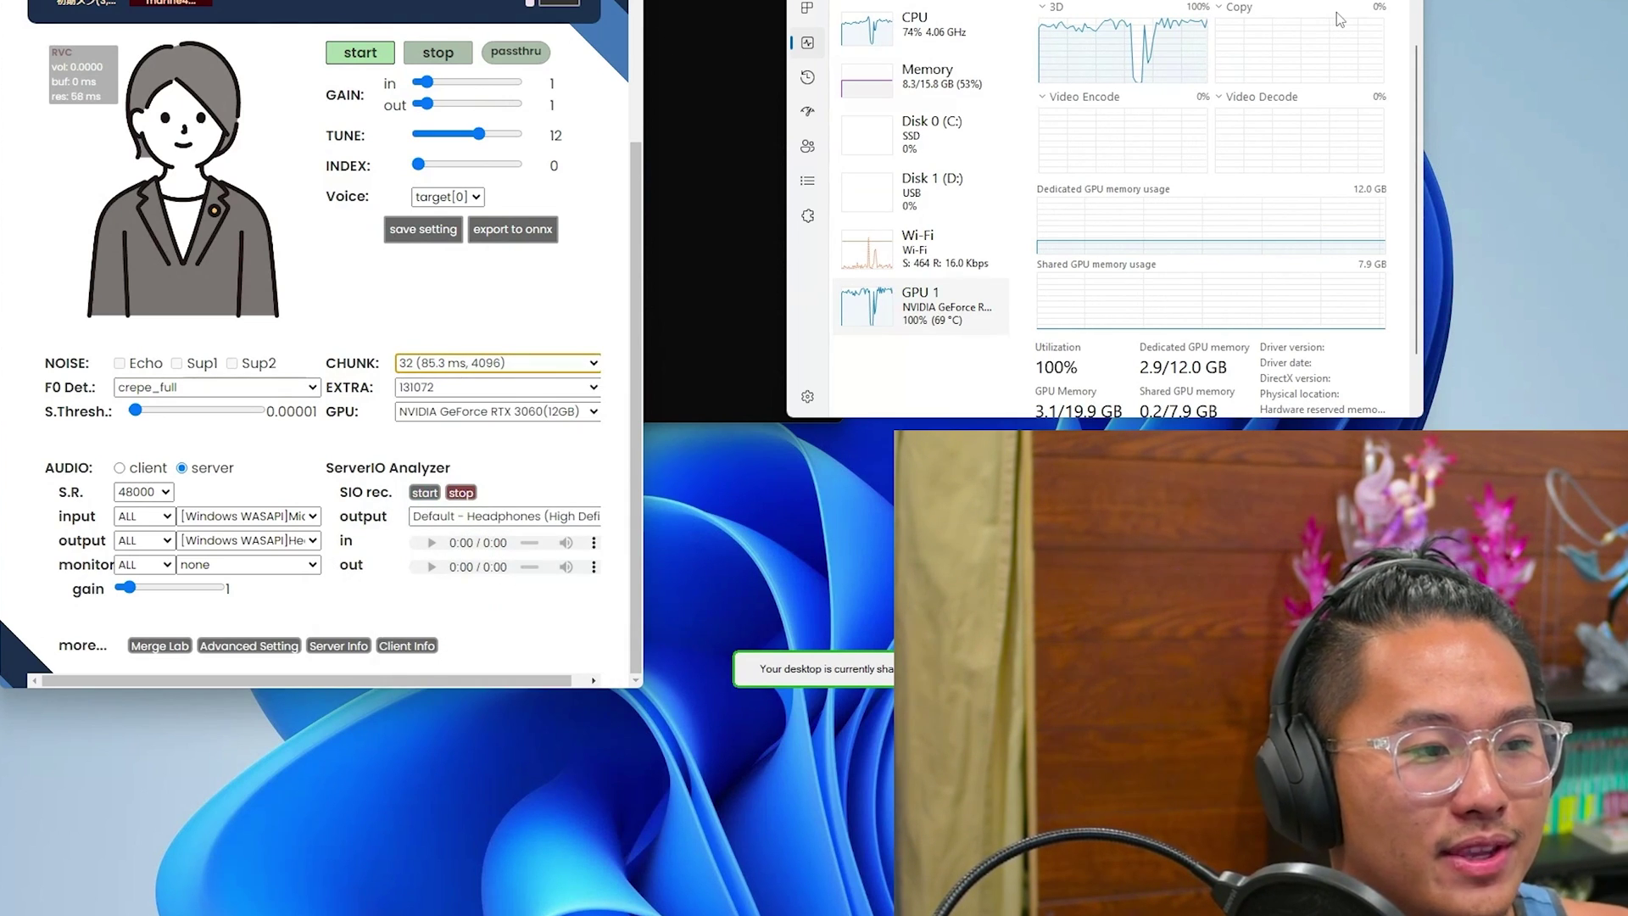